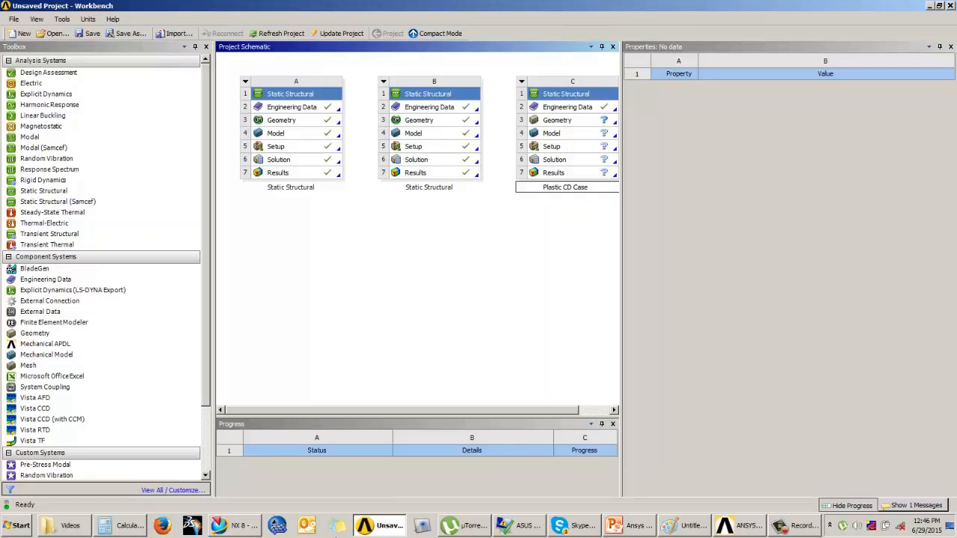
Name the third analysis system Plastic CD Case and open its Engineering Data
key("Return")
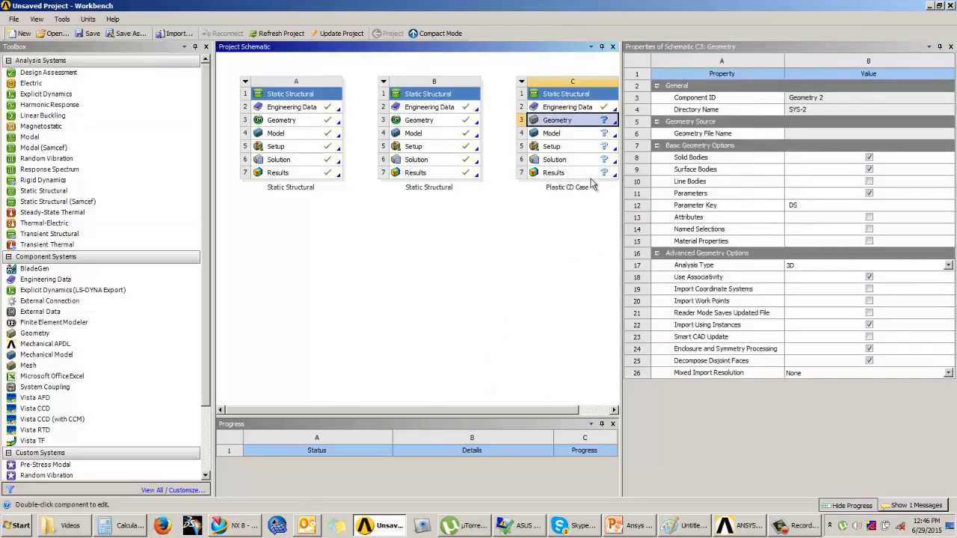
left_click(570, 108)
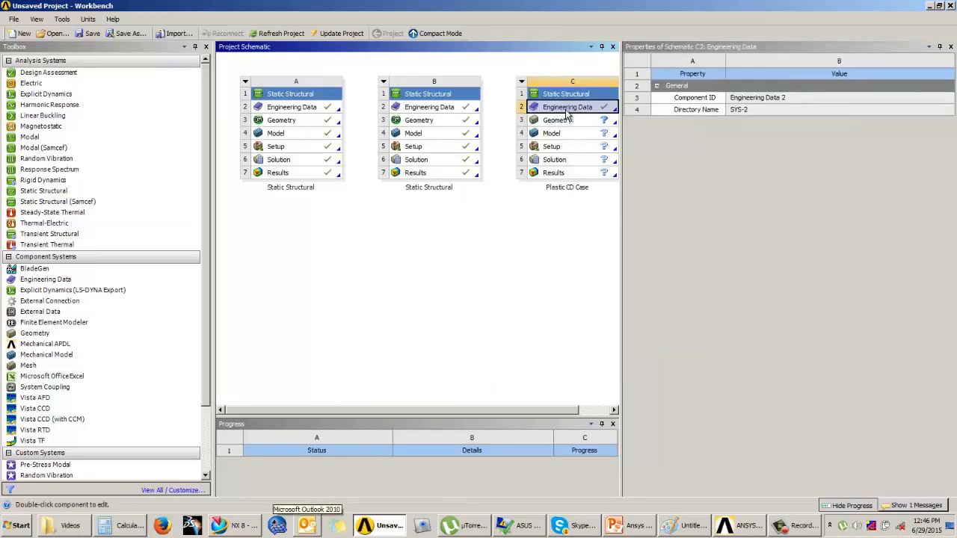
double_click(566, 109)
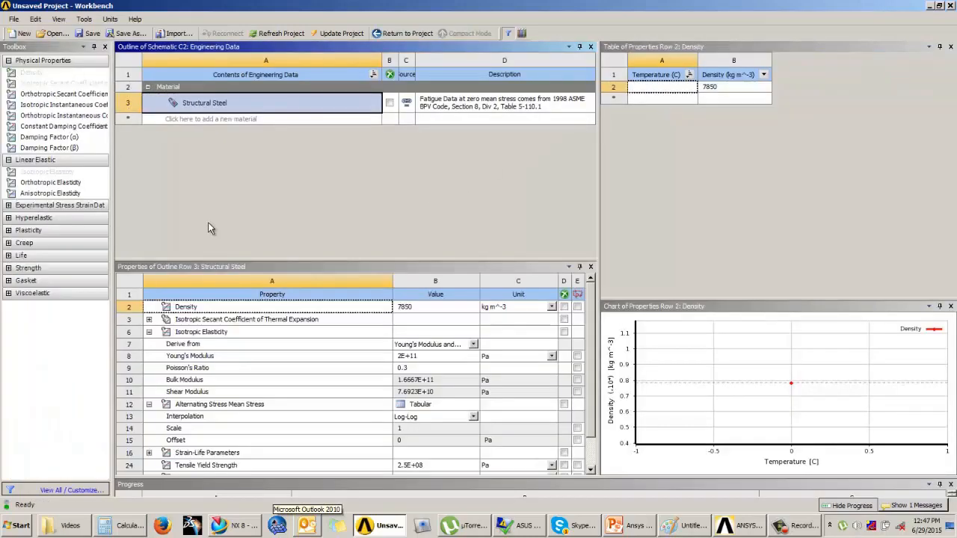
Add a new material named Mat2
left_click(216, 122)
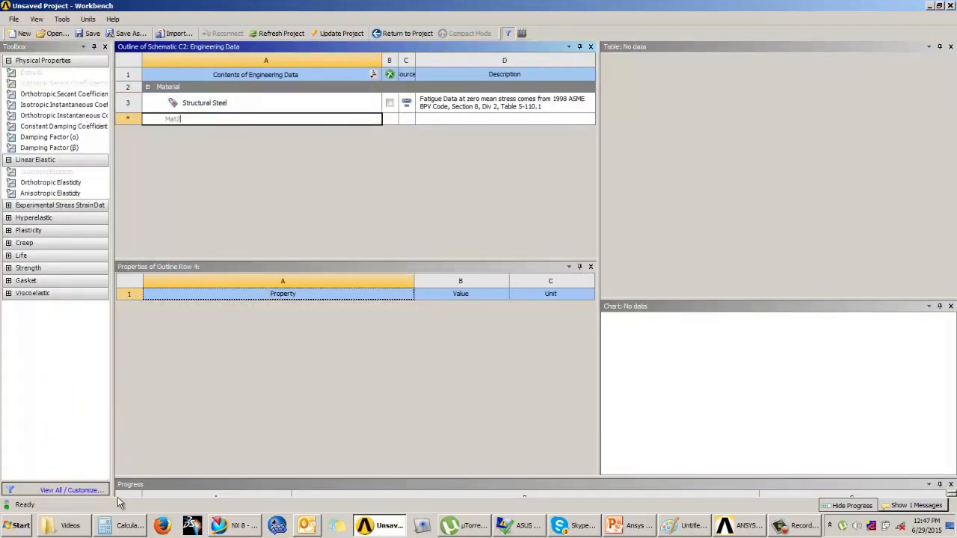
type("Mat2")
key("Return")
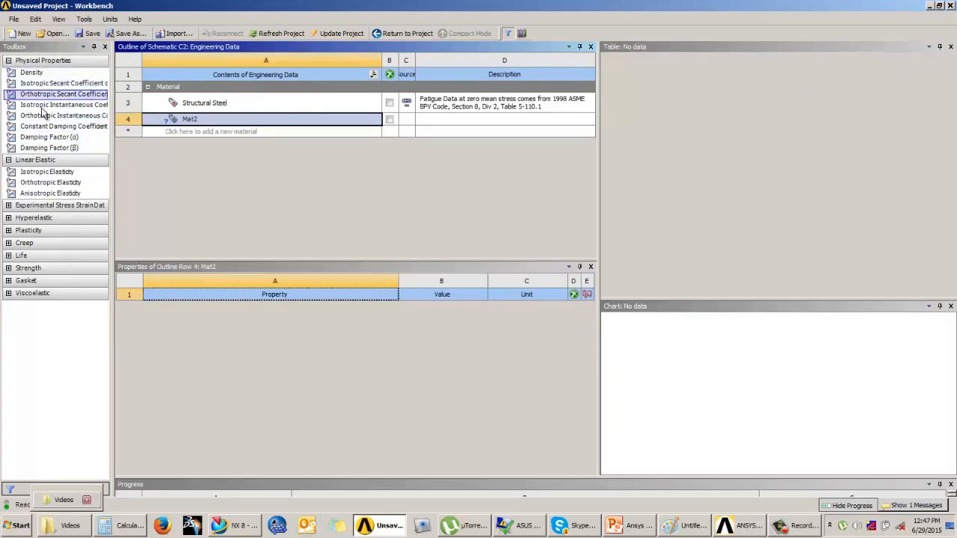
Add Isotropic Elasticity to Mat2 and set its Young's Modulus to 1e6 psi
left_click_drag(34, 173, 211, 330)
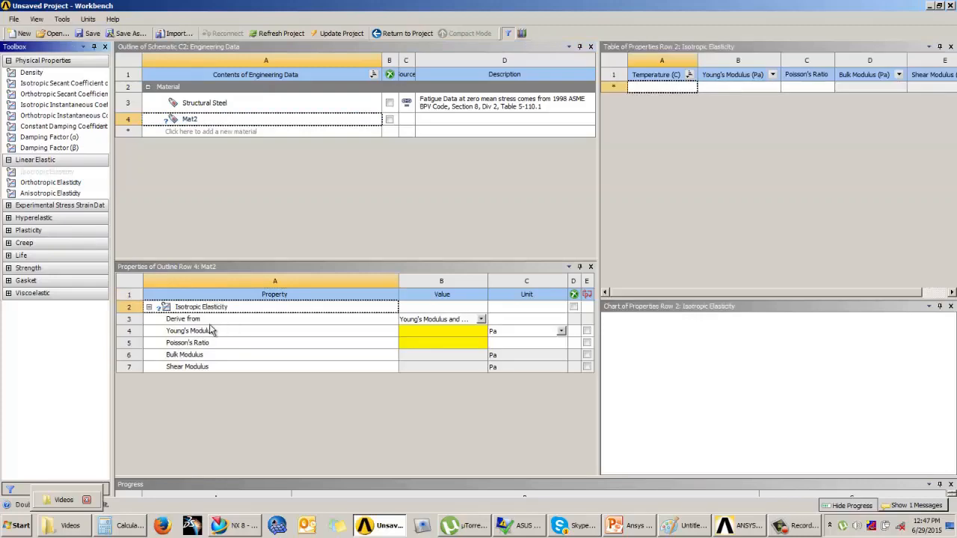
left_click(454, 333)
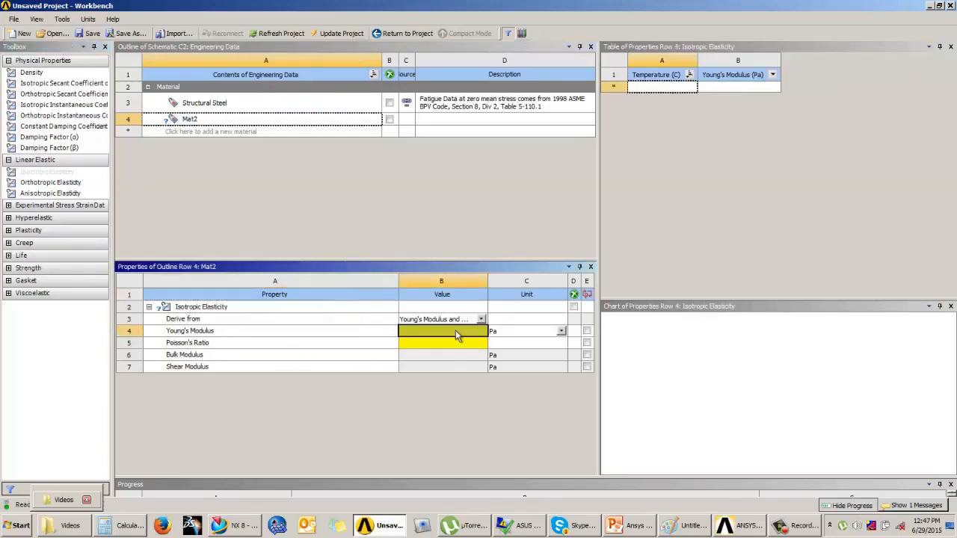
type("1")
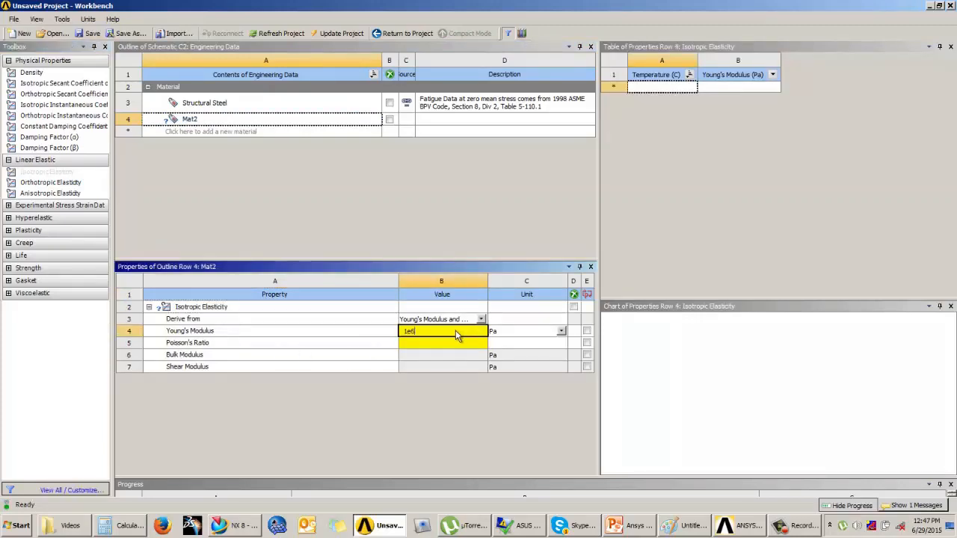
type("e6")
left_click(493, 334)
left_click(502, 354)
left_click(504, 333)
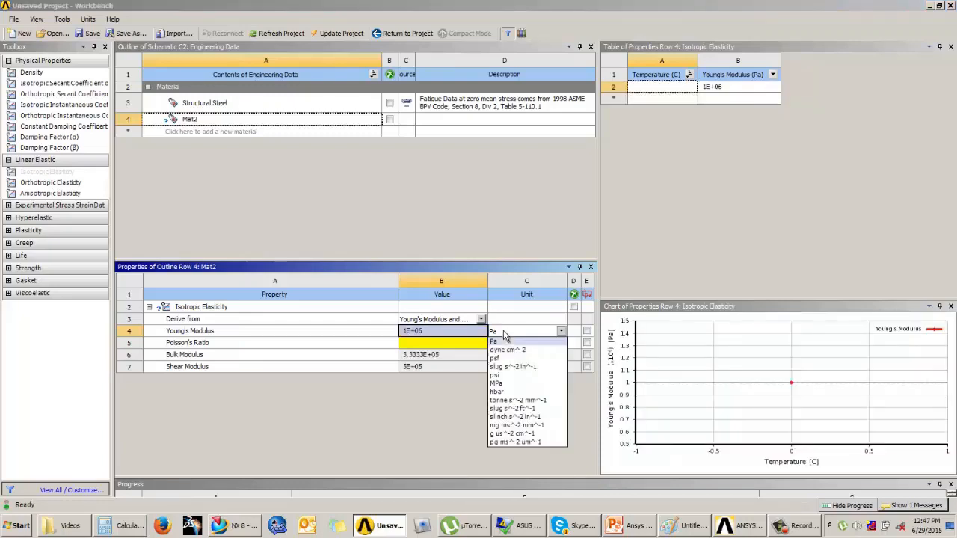
left_click(509, 374)
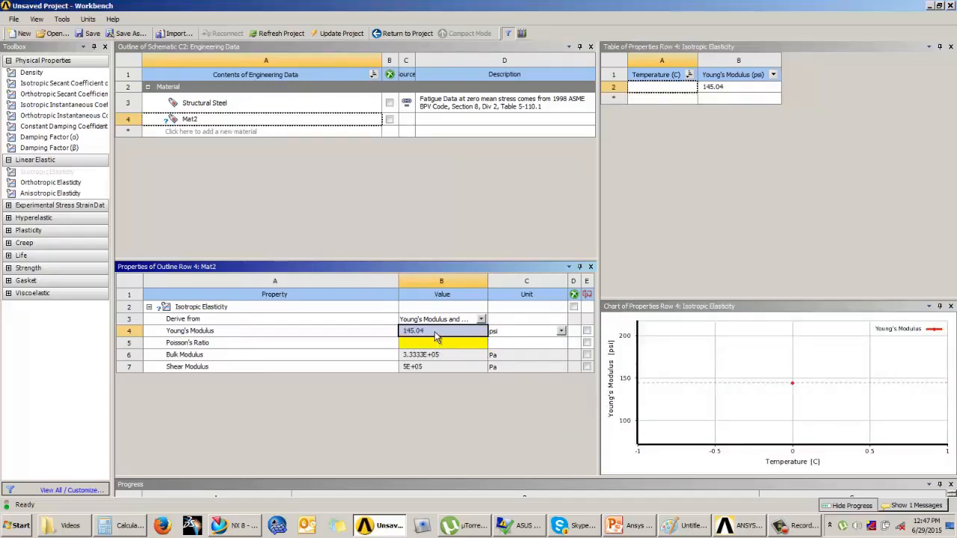
type("1e6")
key("Return")
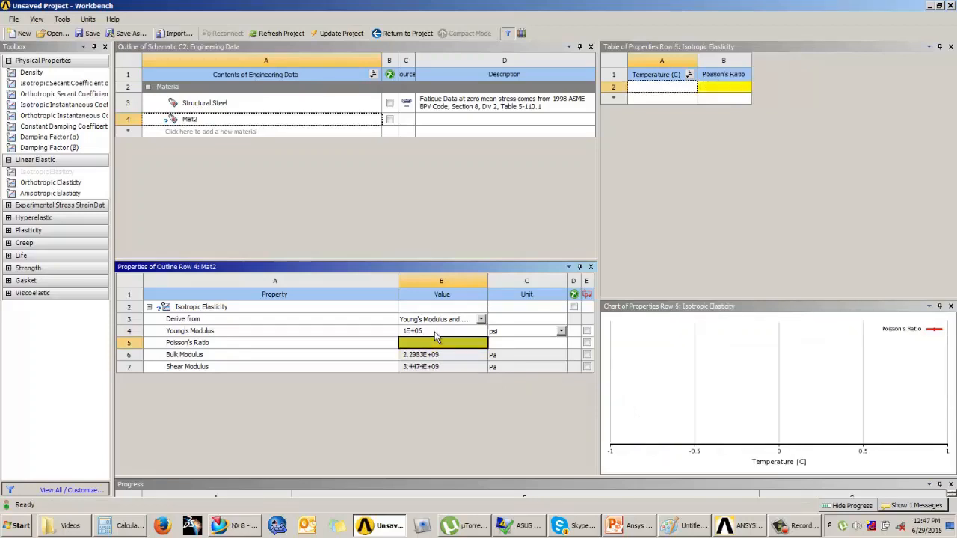
left_click(434, 331)
type("0.3")
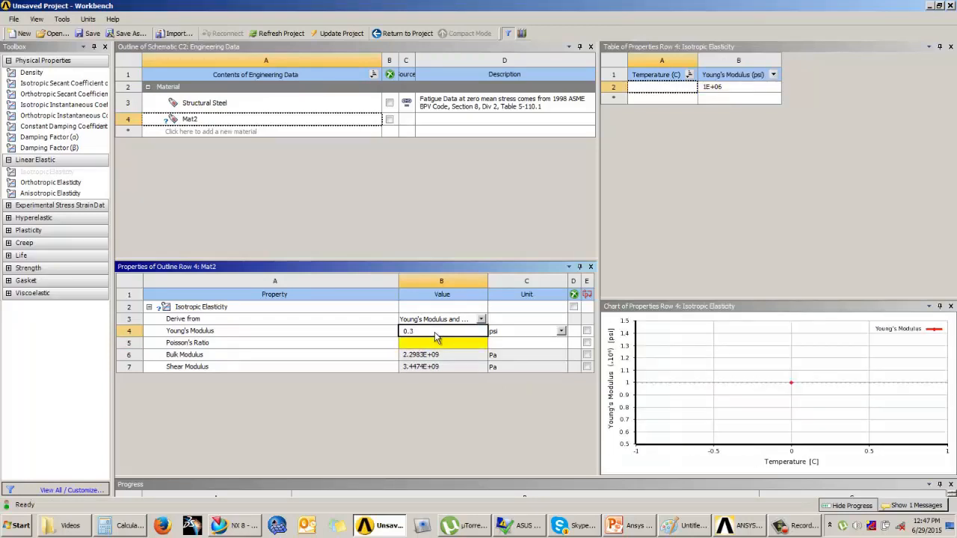
key("Escape")
Set Mat2's Poisson's Ratio to 0.35
left_click(437, 343)
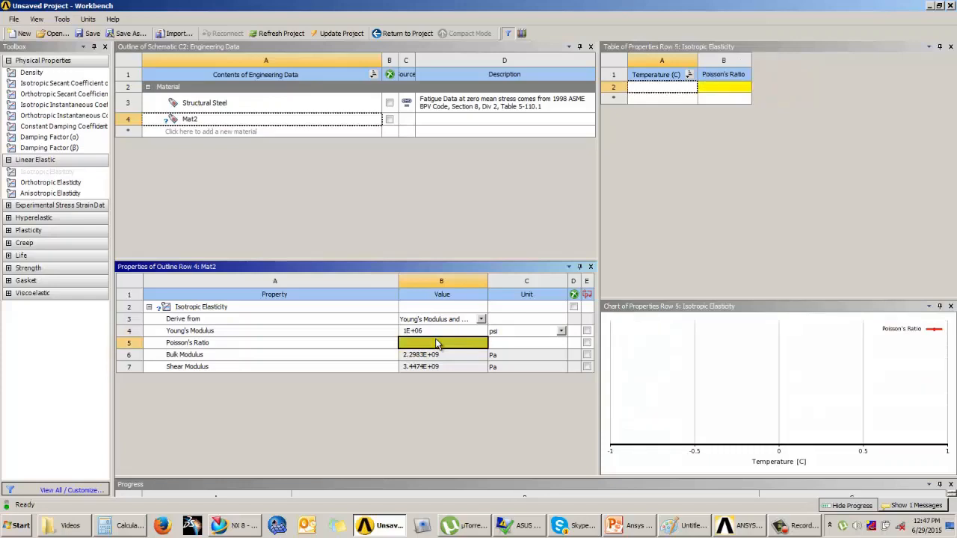
type("0.35")
key("Return")
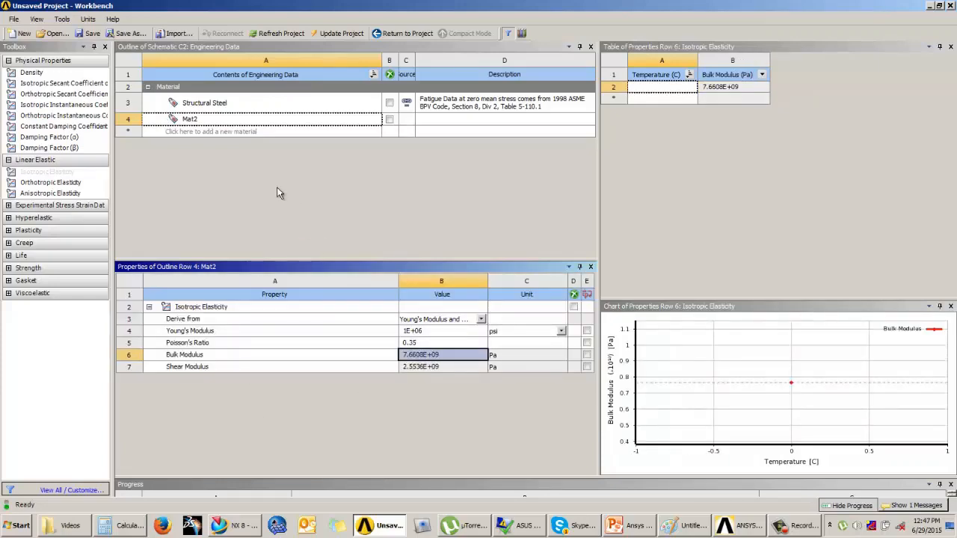
Return to the project schematic and consult the Example 4 slide in PowerPoint
left_click(397, 33)
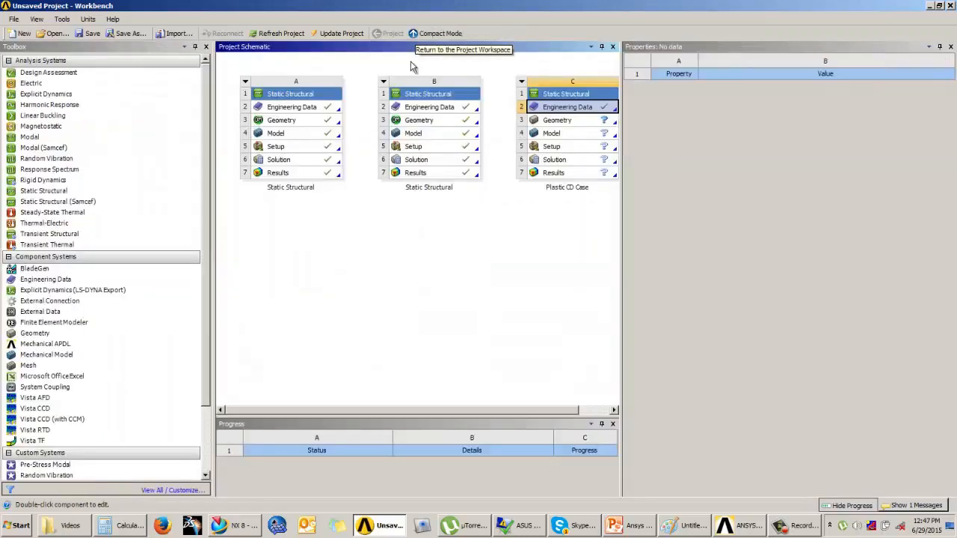
left_click_drag(440, 413, 546, 412)
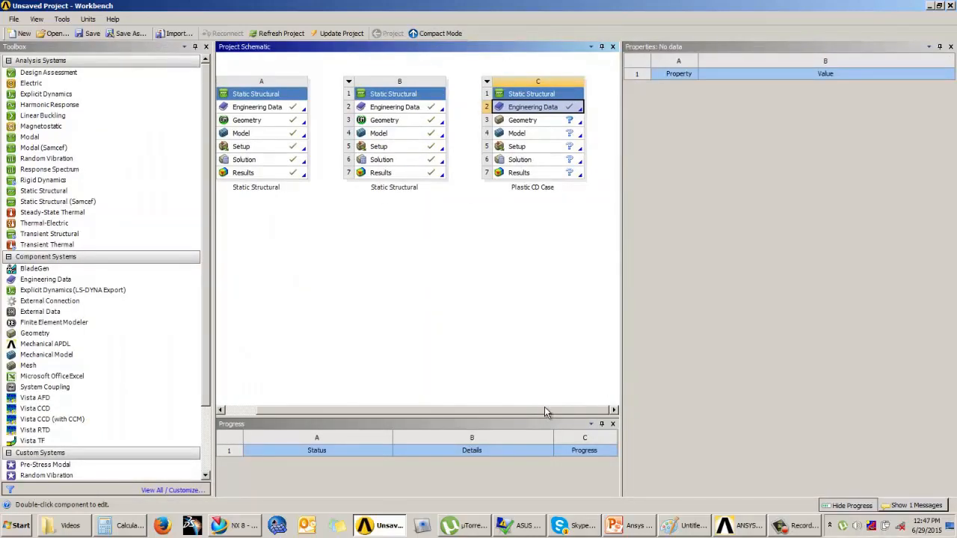
left_click(531, 121)
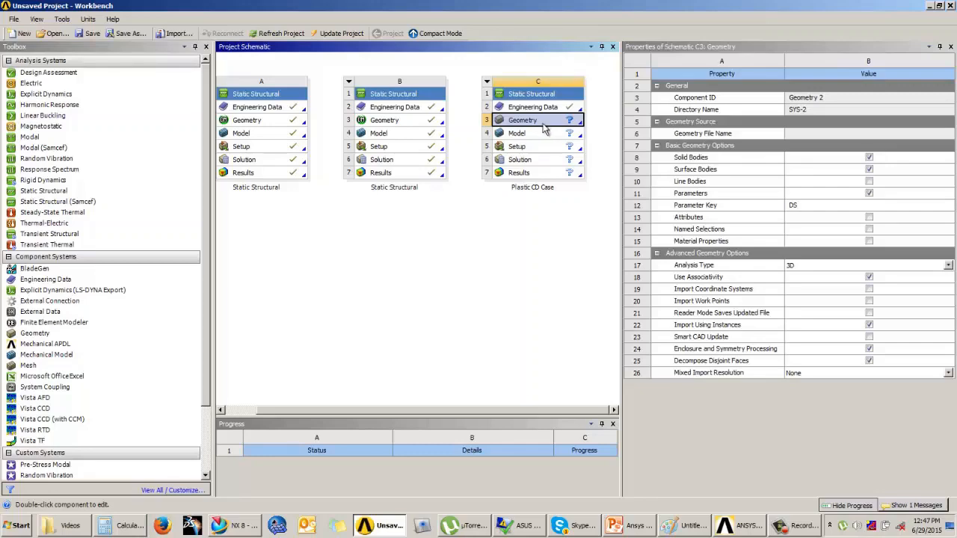
left_click(630, 525)
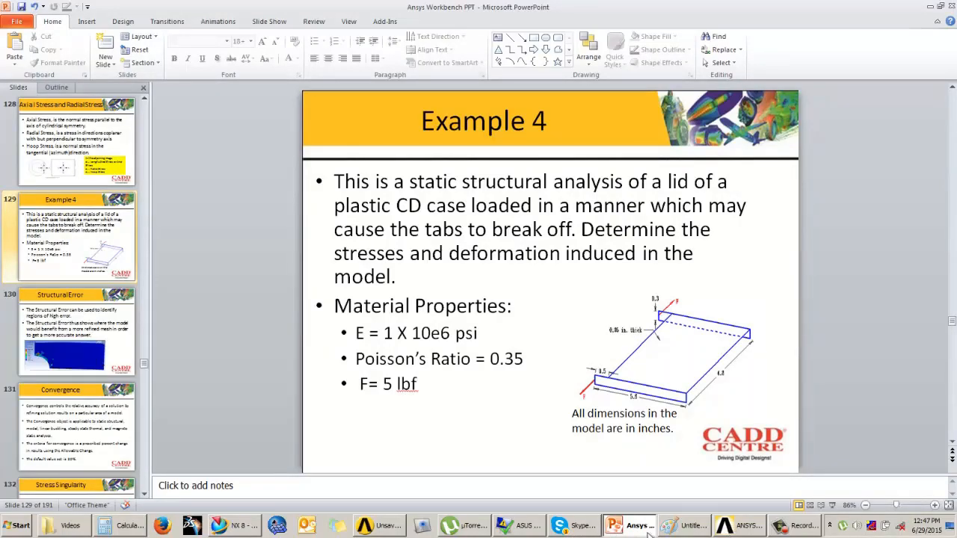
left_click(384, 526)
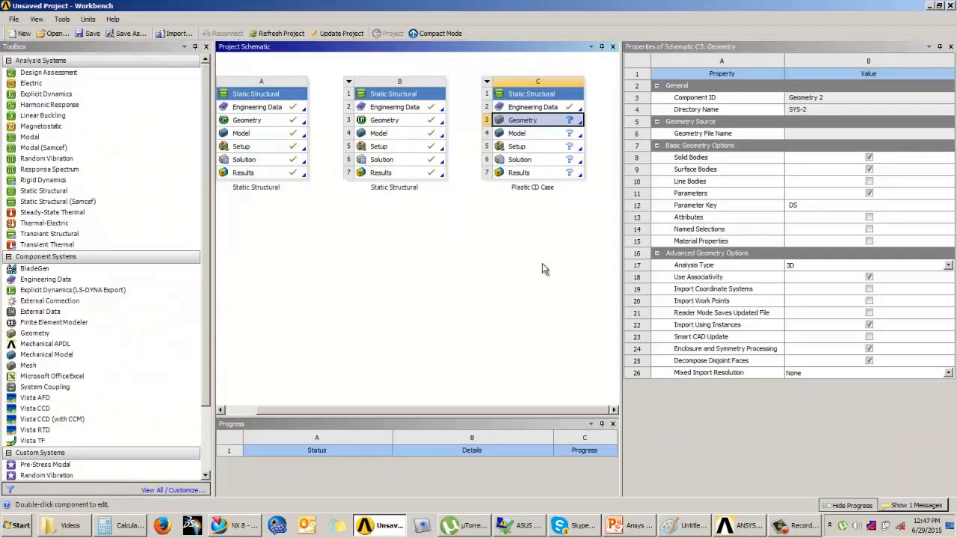
Open the Plastic CD Case geometry in DesignModeler with inches as the length unit
double_click(536, 121)
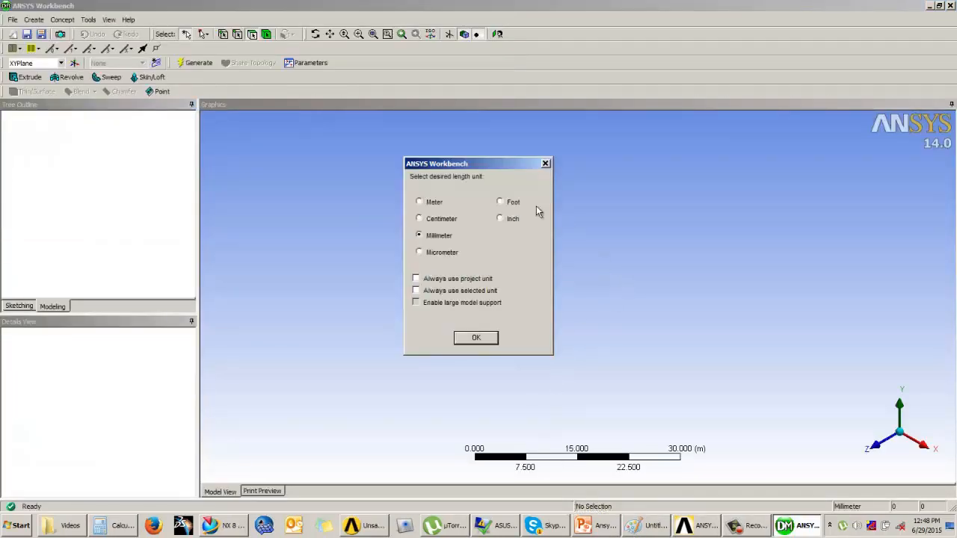
left_click_drag(453, 164, 503, 155)
left_click(551, 210)
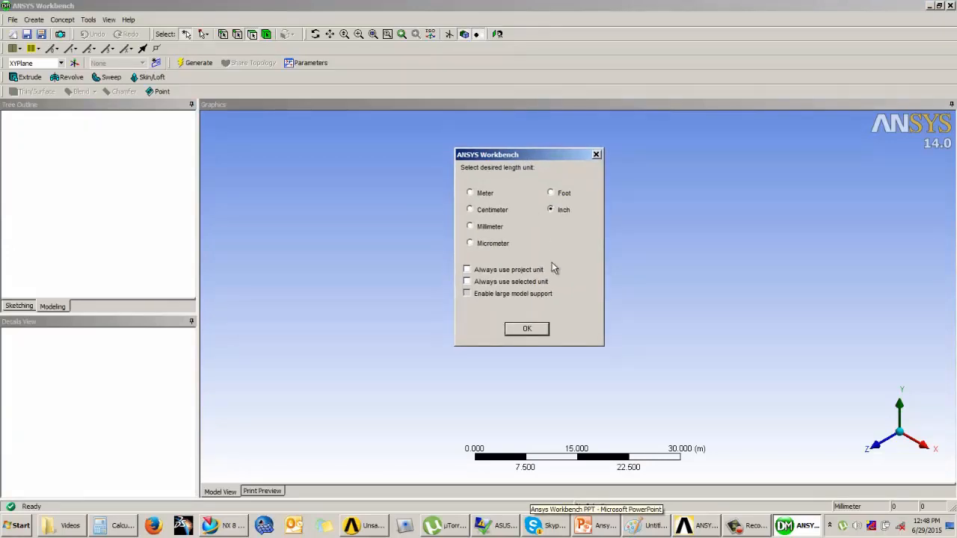
left_click(526, 329)
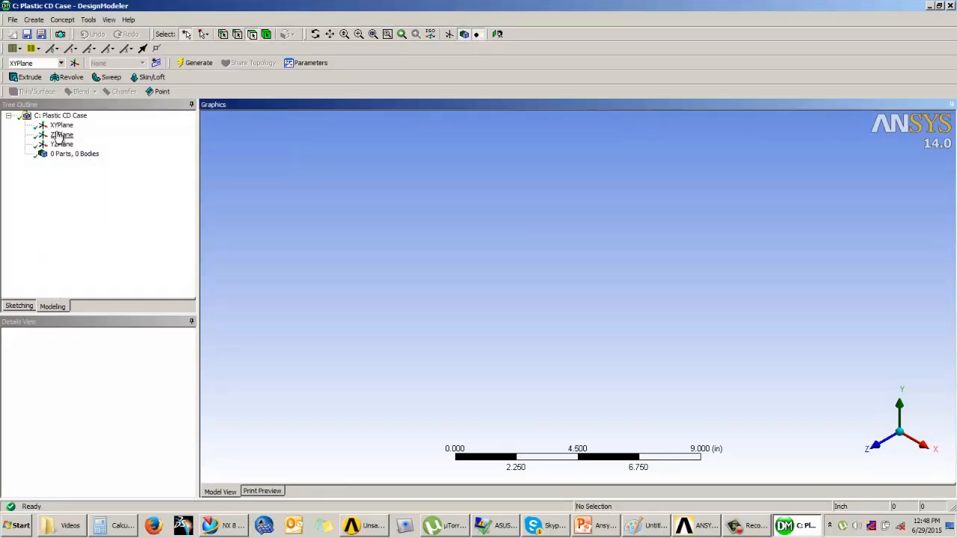
Select the XYPlane, switch to sketching mode, and view the plane face-on
left_click(59, 126)
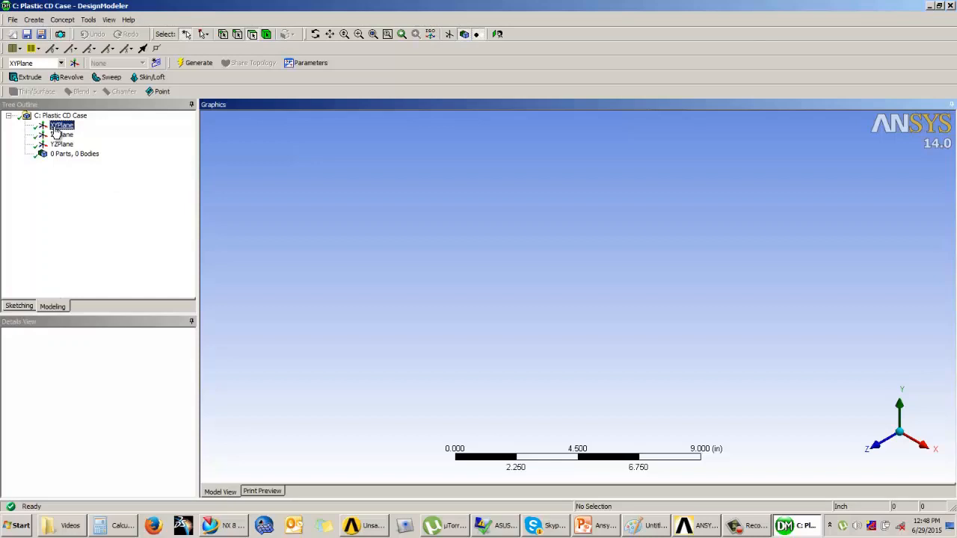
left_click(19, 306)
left_click(497, 34)
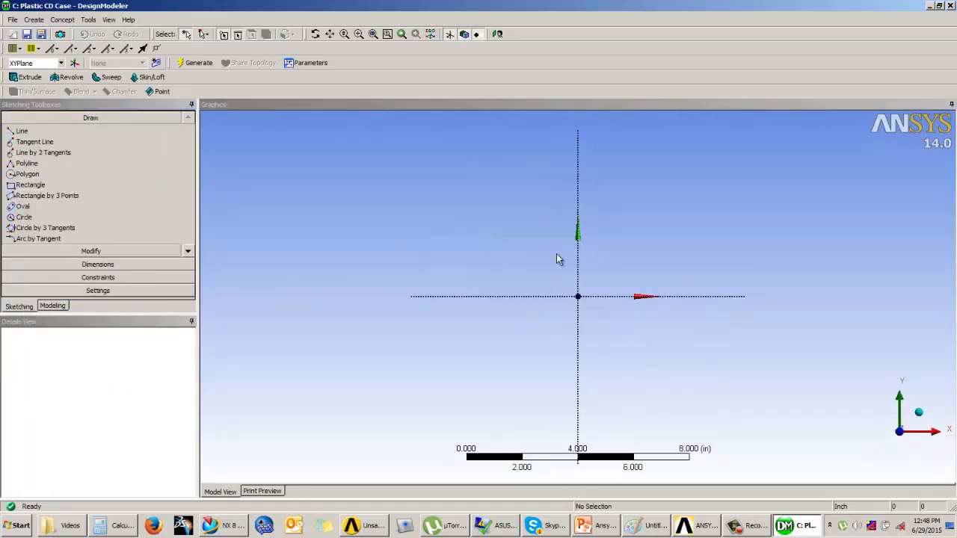
Draw a rectangle about 7 by 4.5 inches around the origin on the XYPlane sketch
left_click(581, 527)
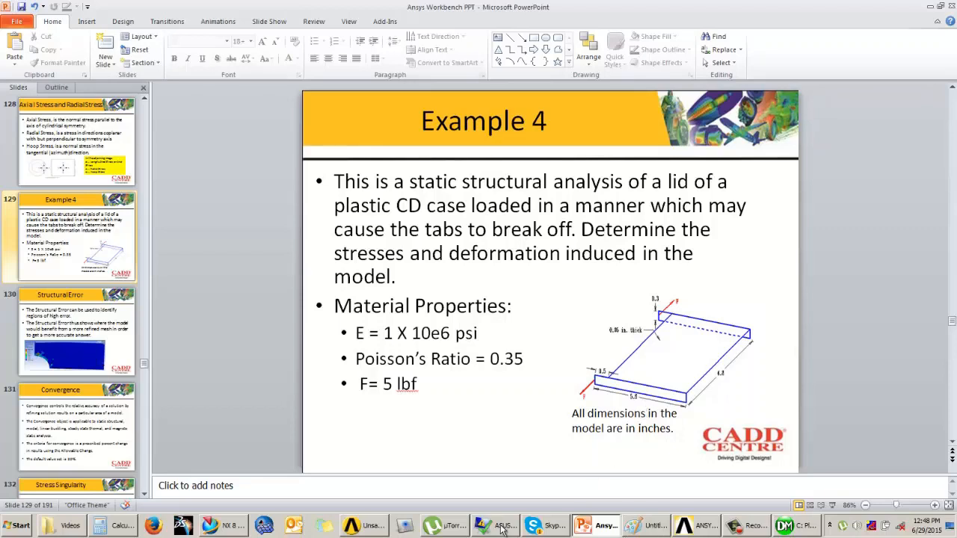
left_click(802, 528)
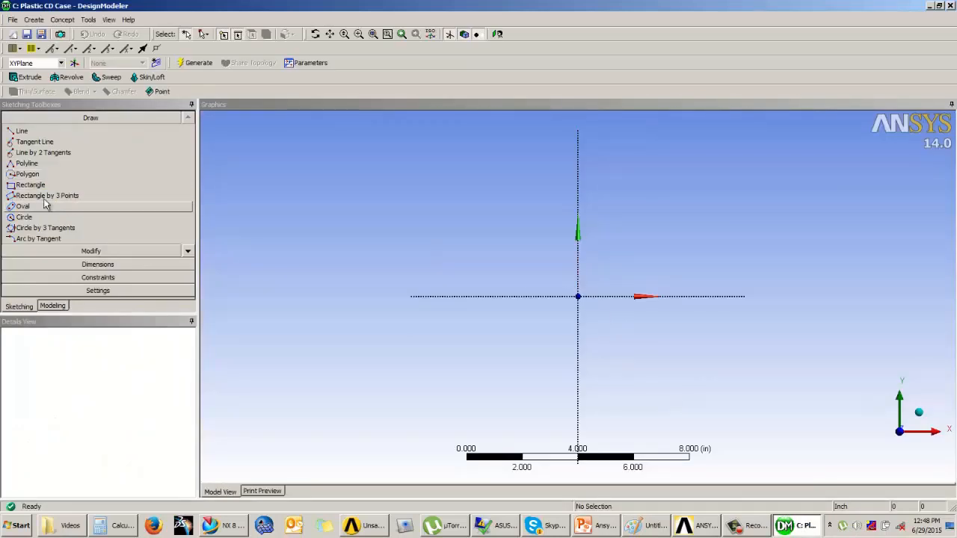
left_click(29, 185)
left_click_drag(459, 237, 464, 233)
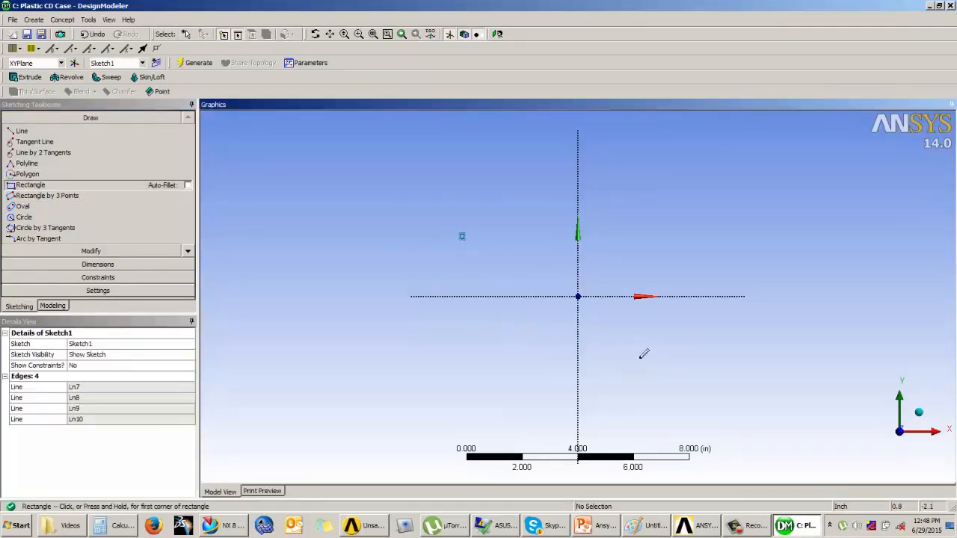
key("ctrl+z")
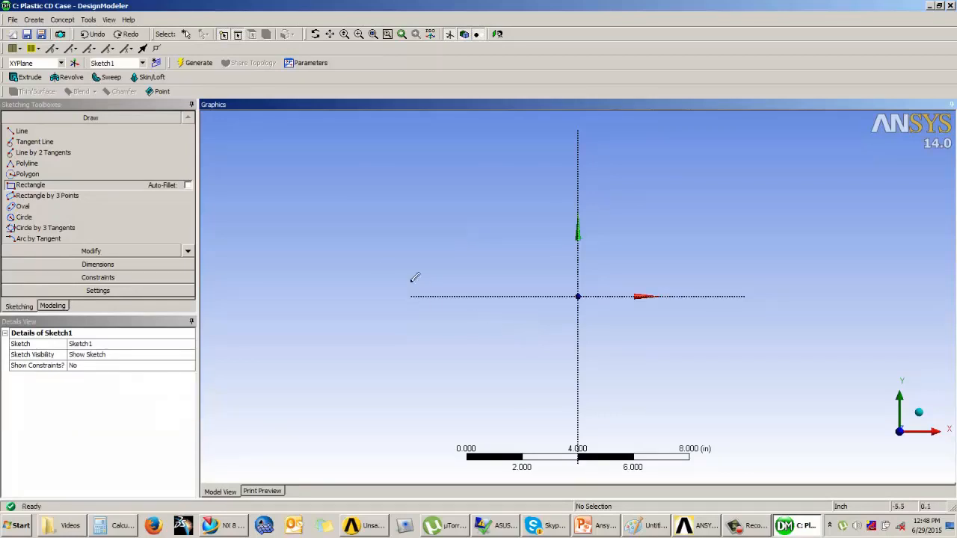
left_click_drag(477, 233, 671, 360)
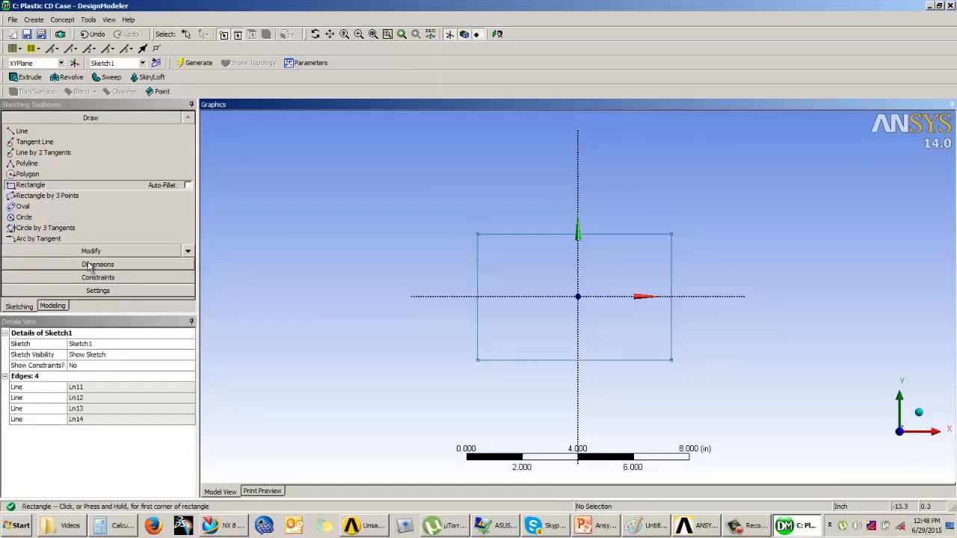
Add general dimensions to the rectangle's top edge and left edge
left_click(89, 266)
left_click(574, 234)
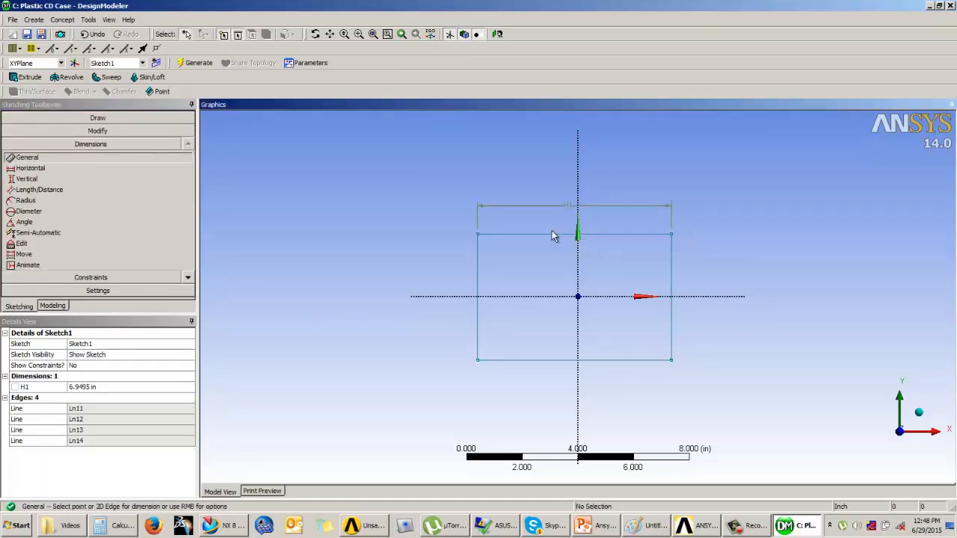
left_click(477, 273)
left_click(424, 263)
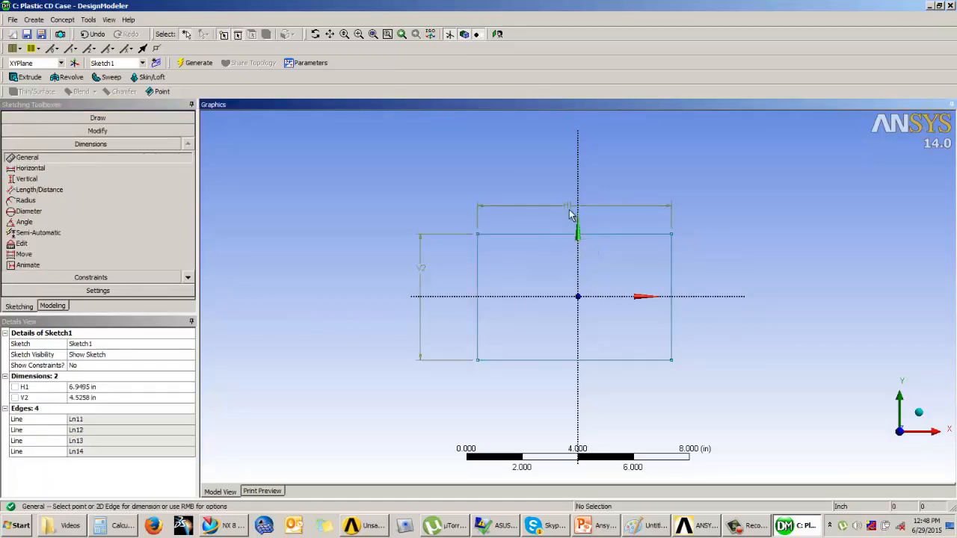
Set the horizontal dimension to 4.8 in and the vertical dimension to 5.6 in
left_click(74, 388)
type("4.8")
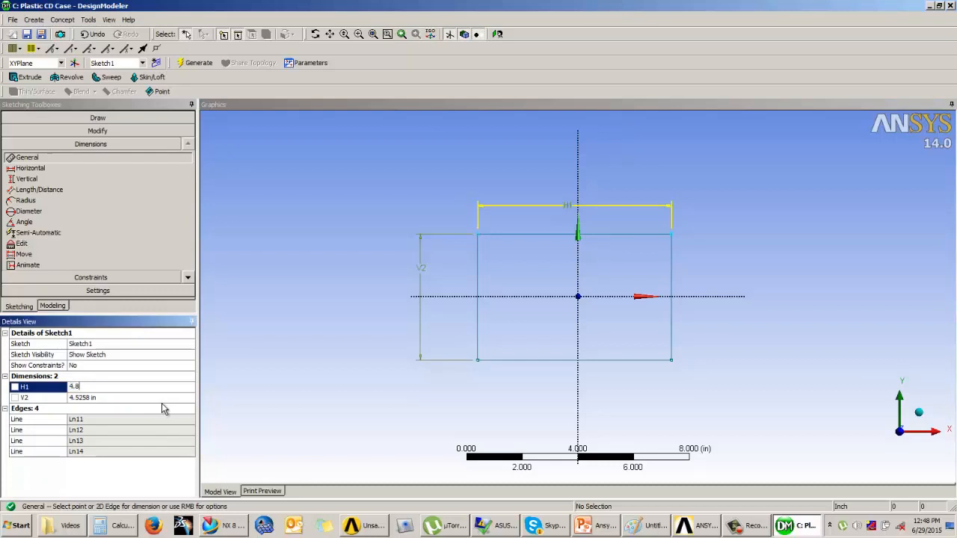
key("Return")
left_click(124, 398)
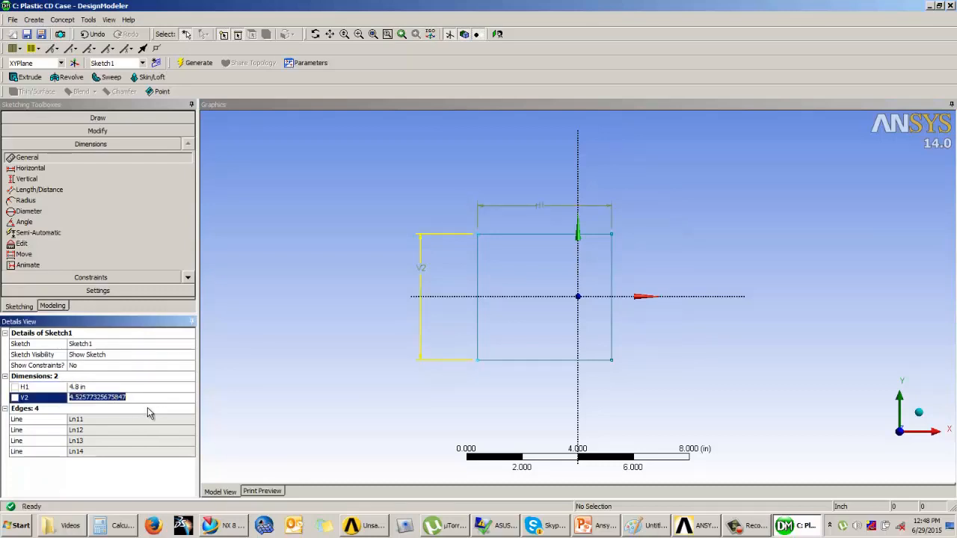
type("5.6")
key("Return")
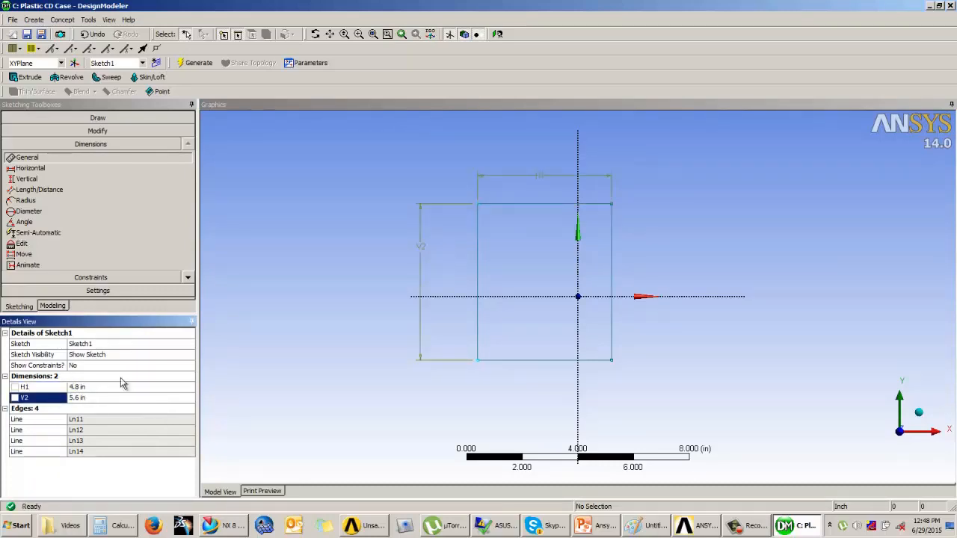
Constrain the rectangle's left and right edges to be symmetric about the vertical axis
left_click(94, 277)
left_click(30, 246)
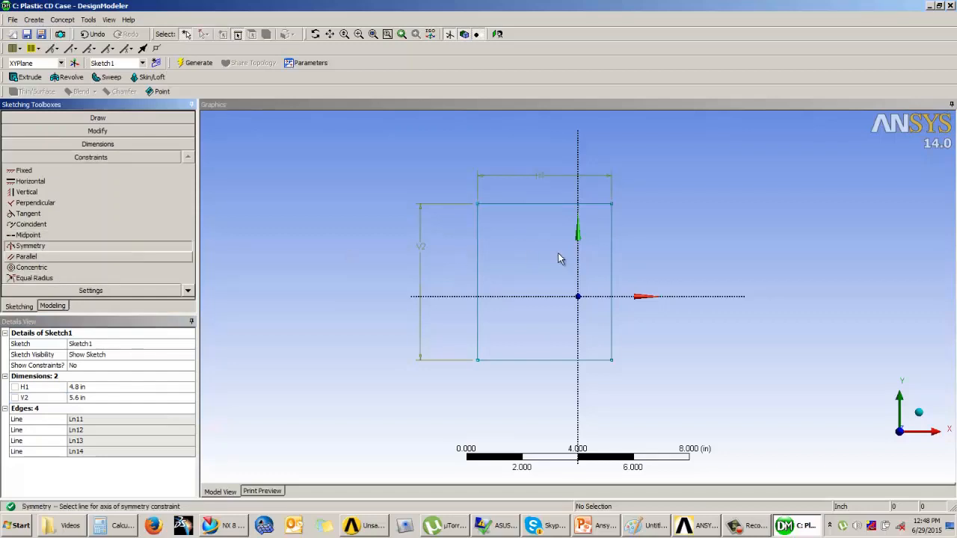
left_click(579, 261)
left_click(483, 261)
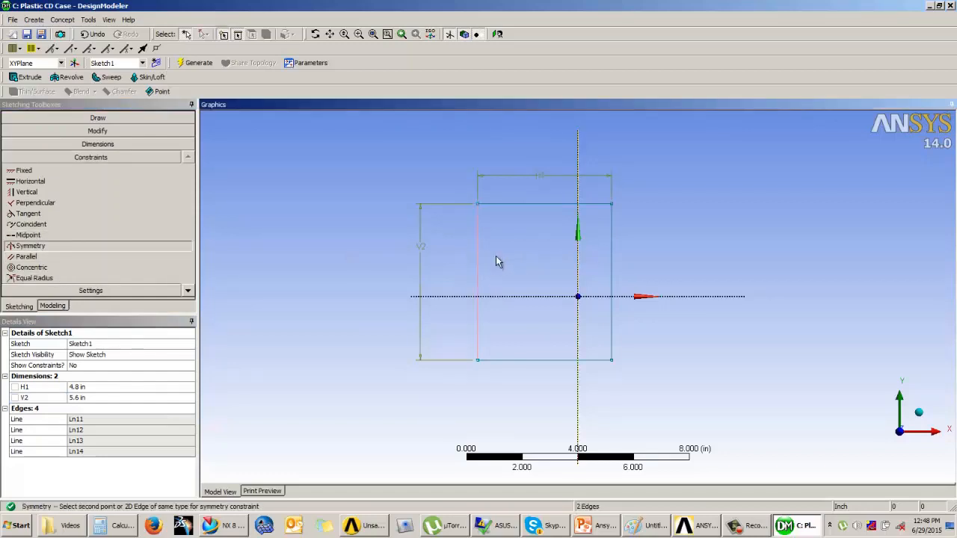
left_click(613, 262)
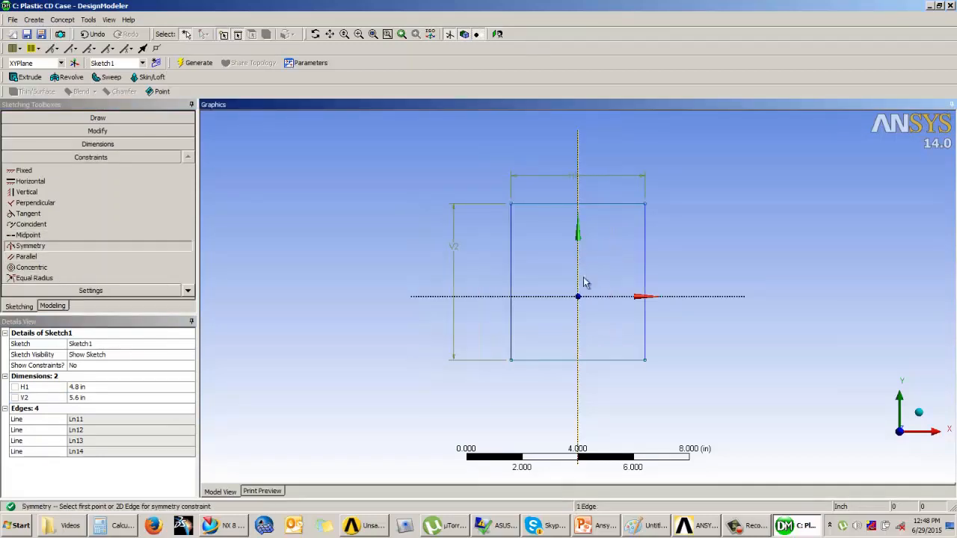
Constrain the rectangle's top and bottom edges to be symmetric about the horizontal axis
left_click(46, 246)
left_click(562, 297)
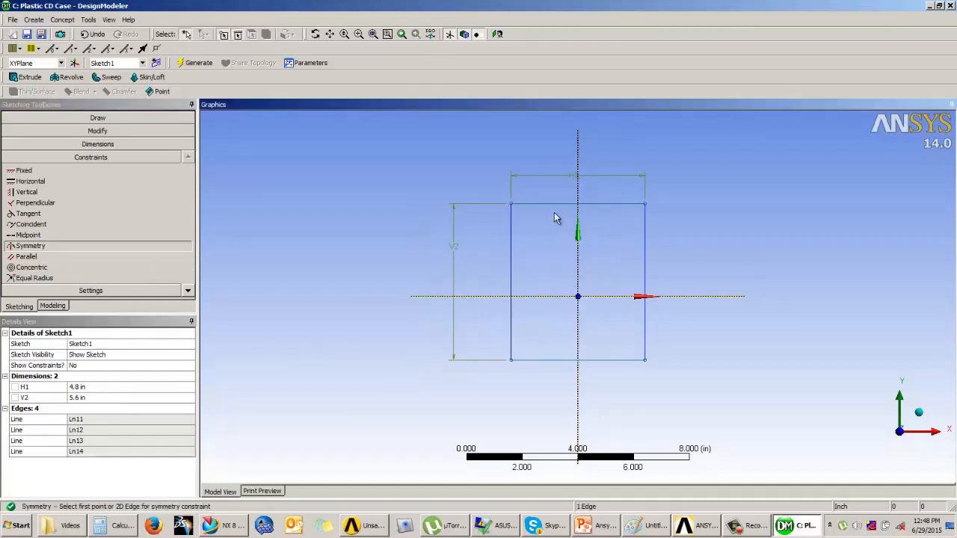
left_click(562, 204)
left_click(579, 360)
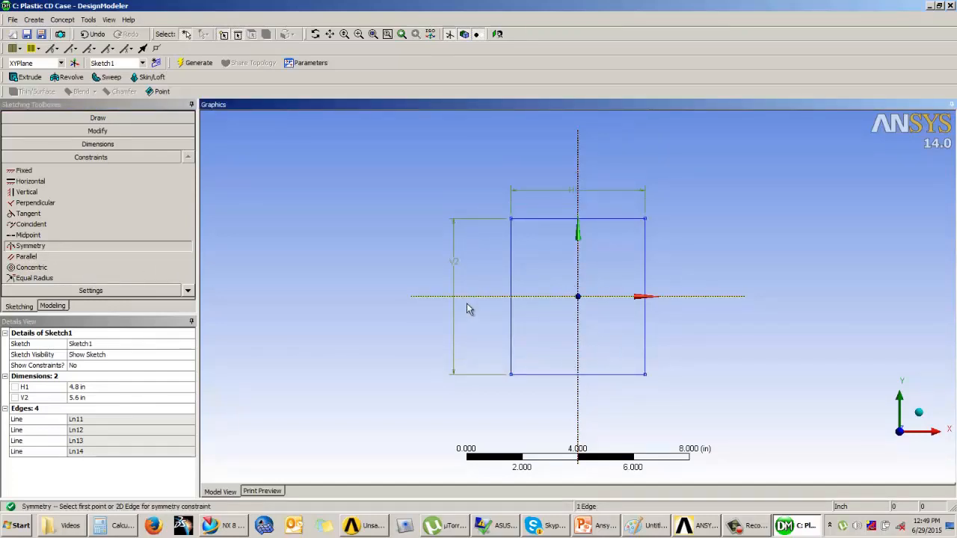
Switch to modeling mode and review the example slide showing the lid's dimensions
left_click(53, 306)
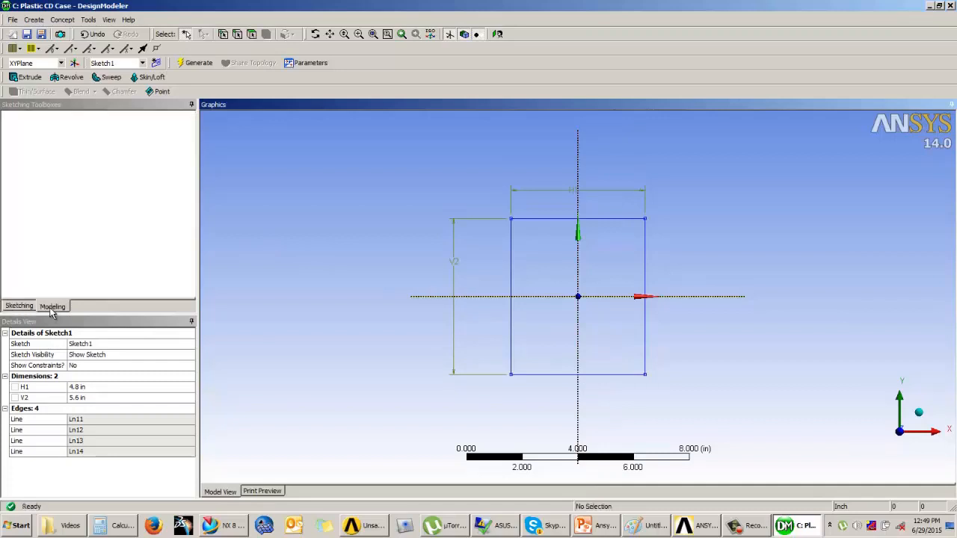
mouse_move(561, 346)
middle_mouse_down()
mouse_move(580, 257)
mouse_move(609, 271)
middle_mouse_up()
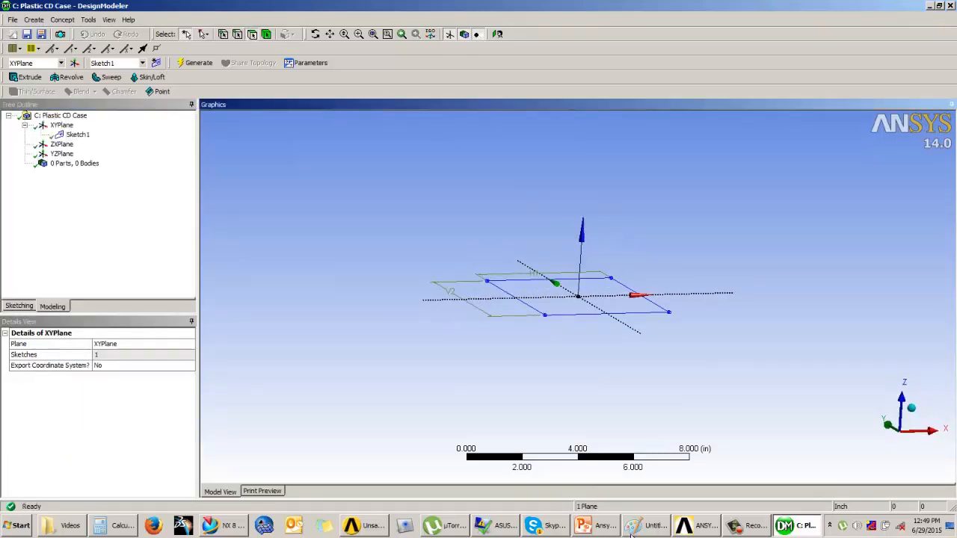
left_click(602, 526)
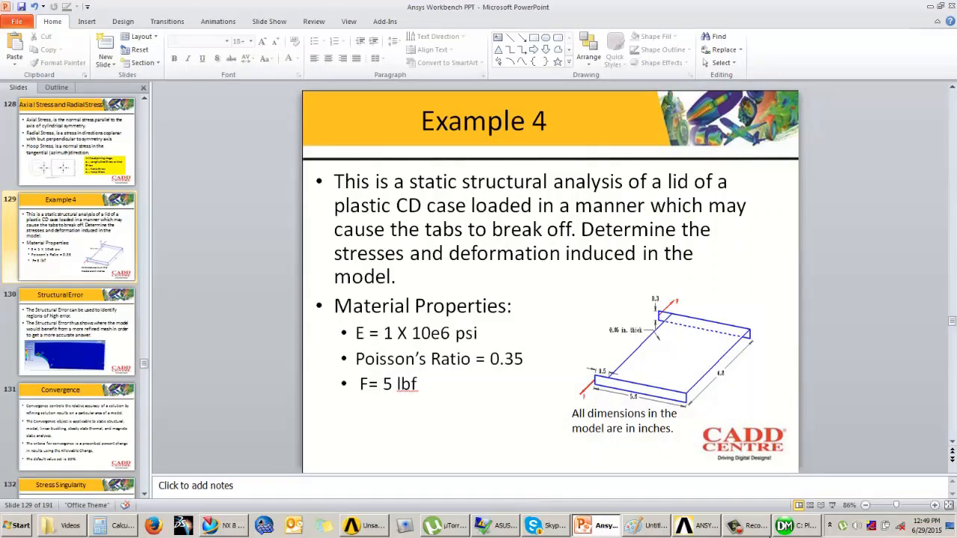
left_click(803, 528)
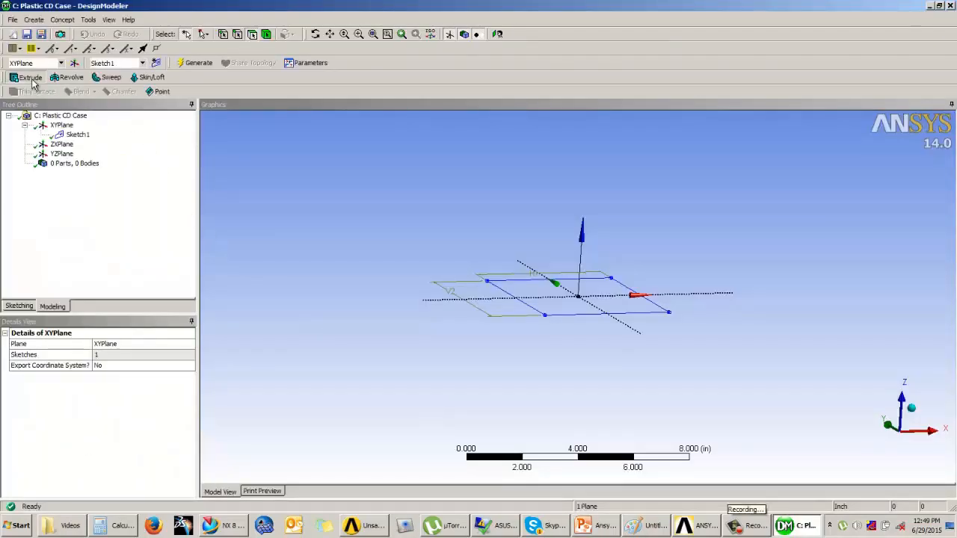
Extrude the rectangle sketch to a depth of 0.3 in and generate the plate
left_click(30, 78)
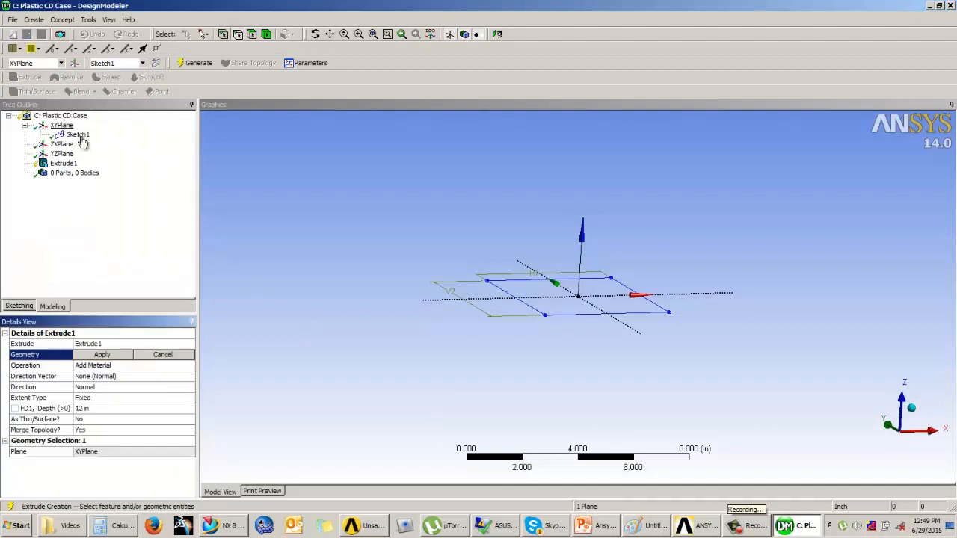
left_click(101, 355)
left_click(96, 356)
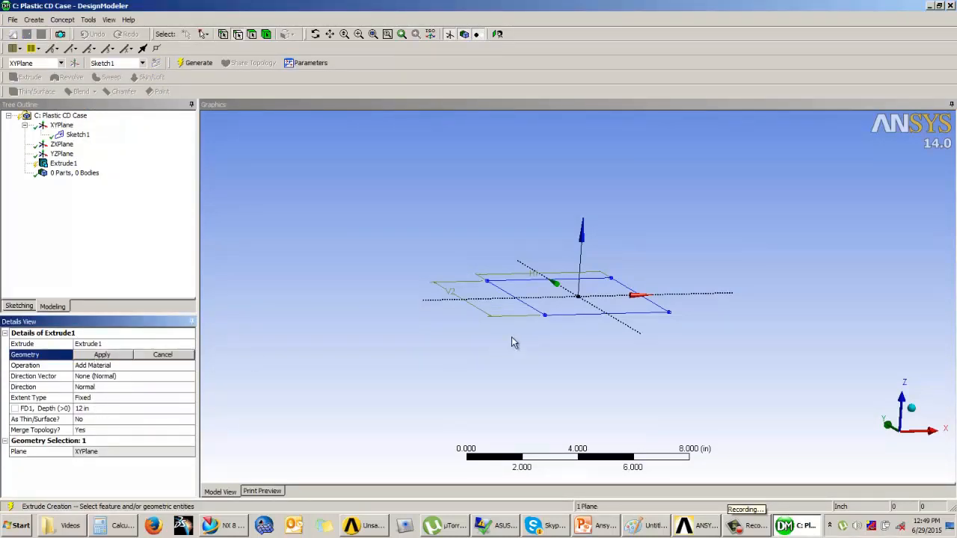
left_click(561, 321)
left_click(118, 356)
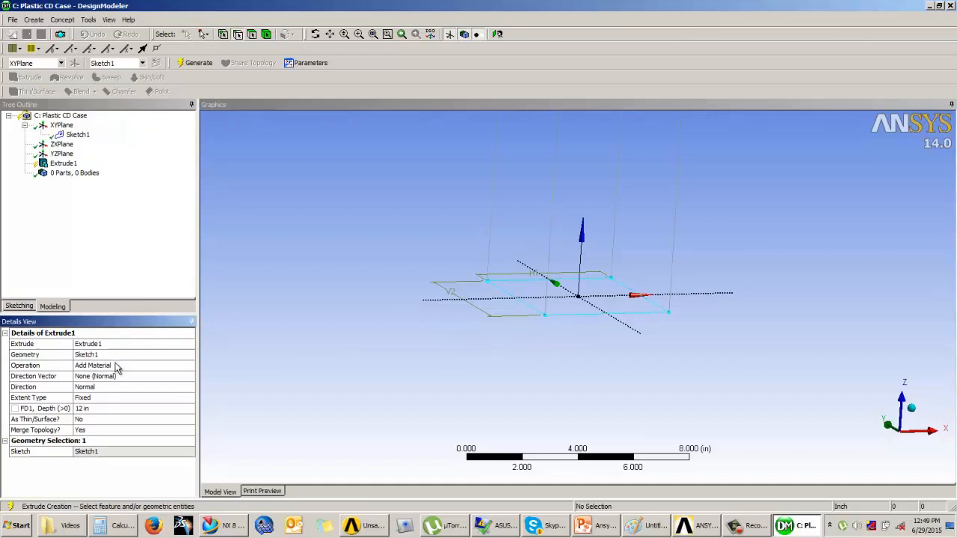
left_click(84, 410)
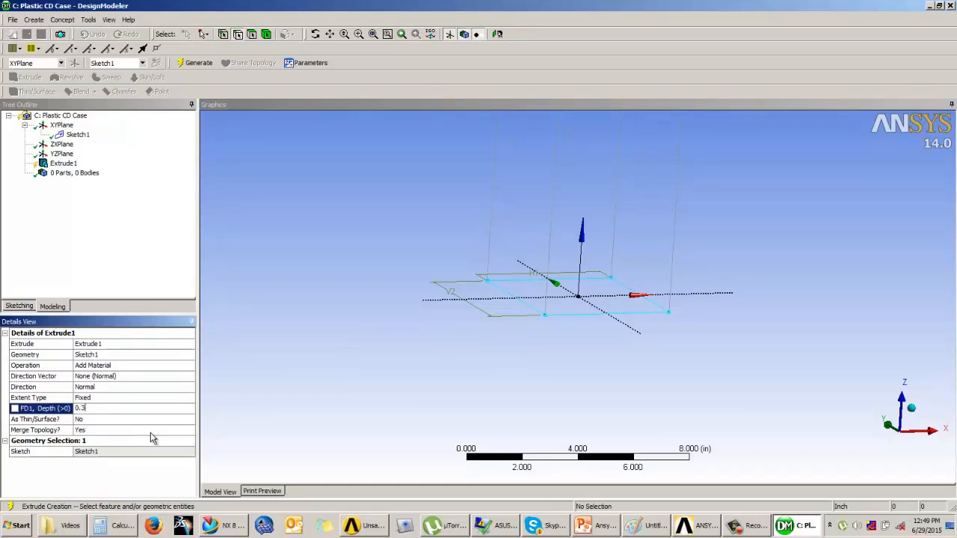
type("0.3")
key("Return")
middle_click_drag(336, 379, 376, 364)
left_click(193, 63)
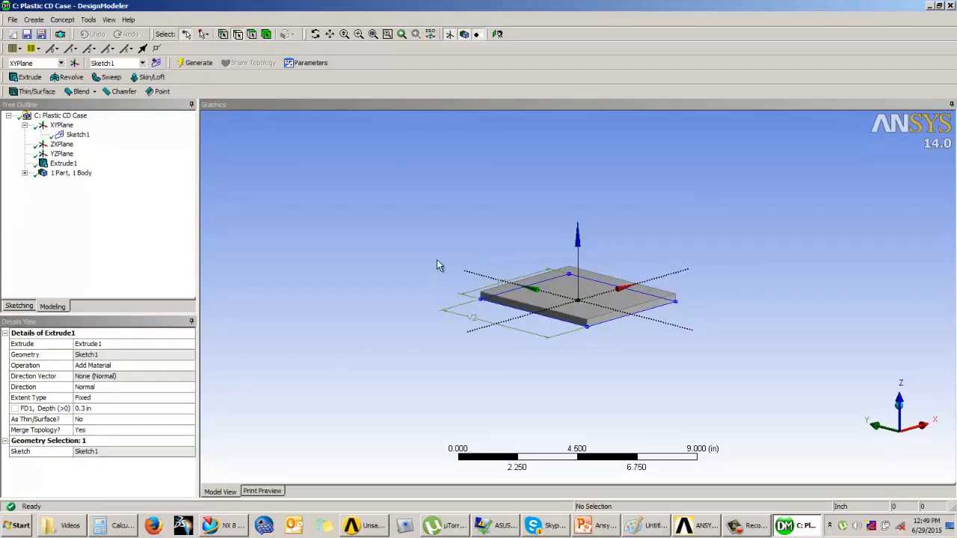
Inspect the extruded plate from different angles and compare it with the example slide
middle_click_drag(404, 321, 429, 256)
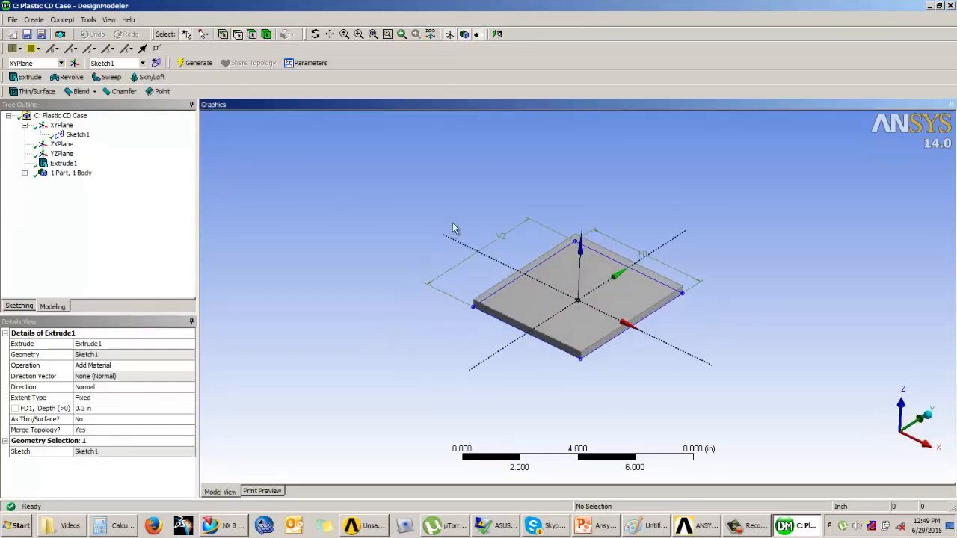
scroll(455, 229, "up", 4)
middle_click_drag(498, 266, 430, 260)
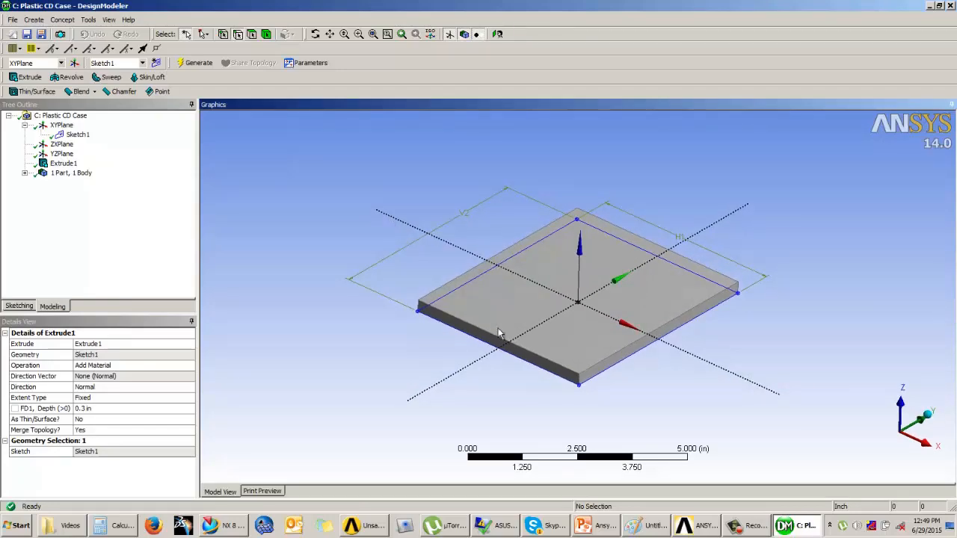
scroll(500, 333, "up", 1)
left_click(601, 525)
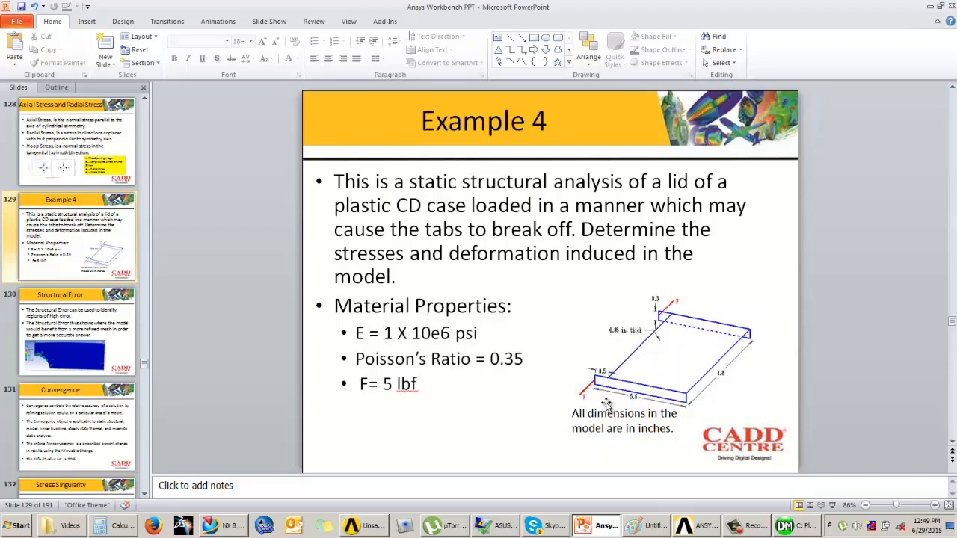
left_click(759, 532)
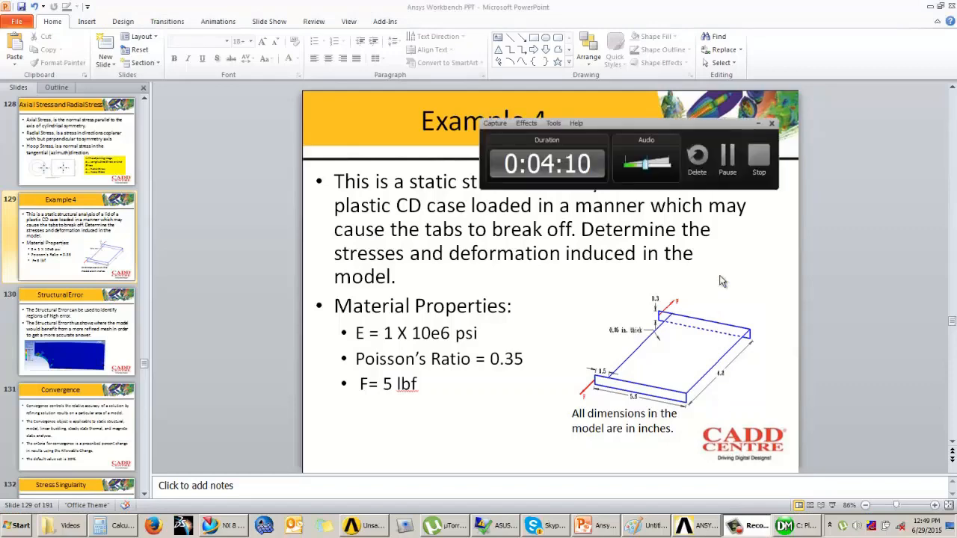
left_click(727, 161)
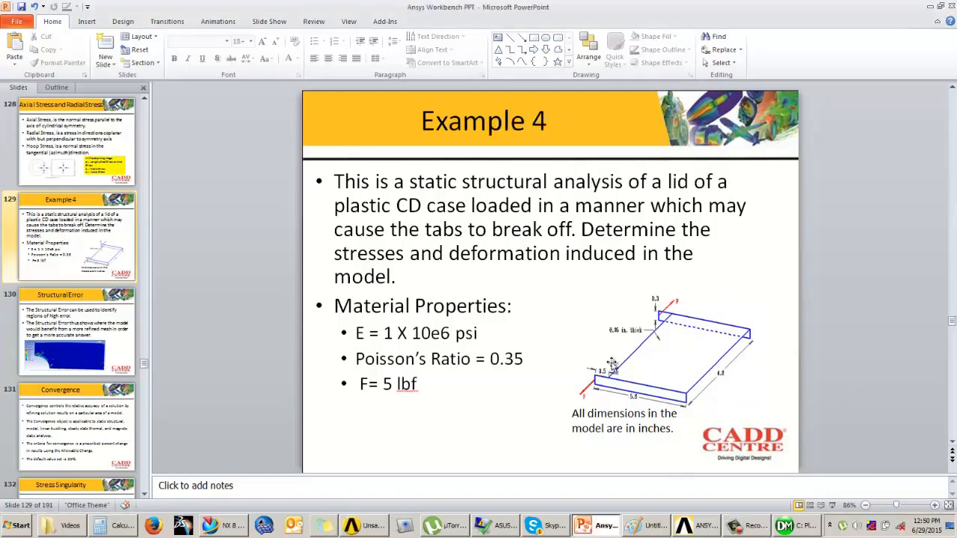
left_click(781, 527)
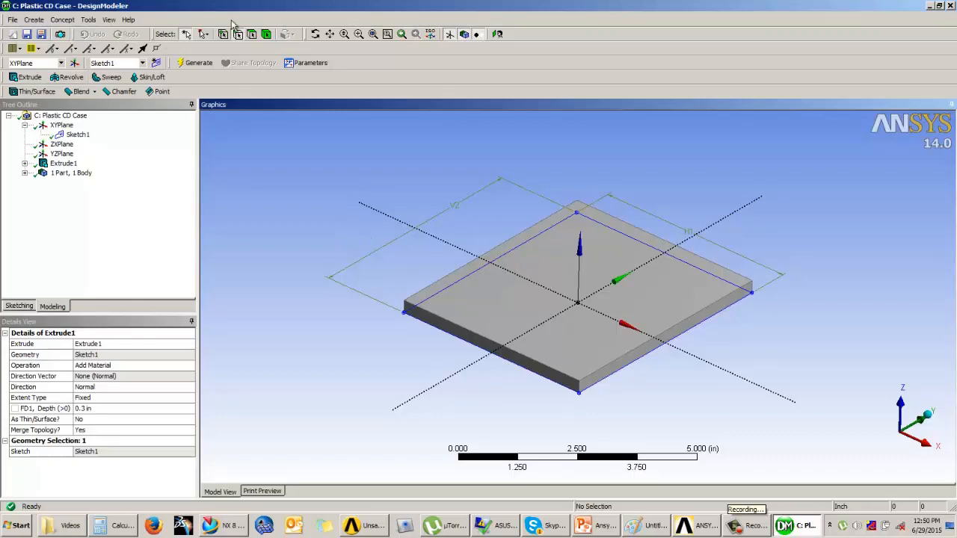
Start a new sketch on the plate's top face and draw a thin rectangle about 5.2 by 0.4 in along its lower edge
left_click(557, 252)
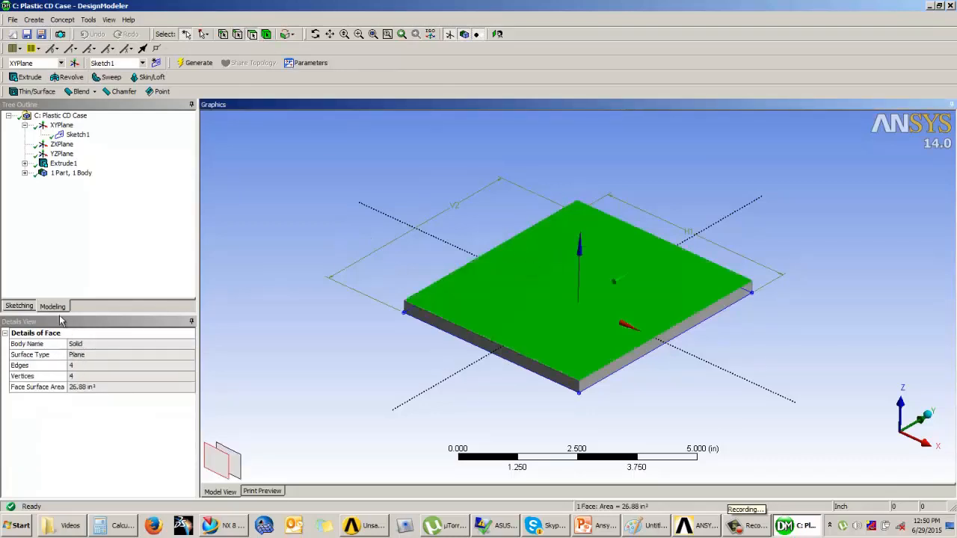
left_click(21, 307)
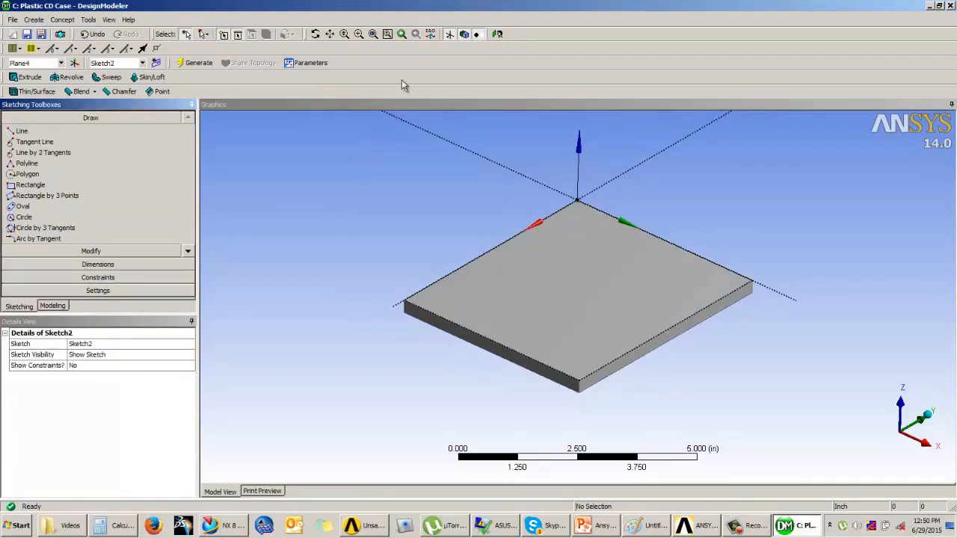
left_click(499, 35)
scroll(349, 239, "up", 3)
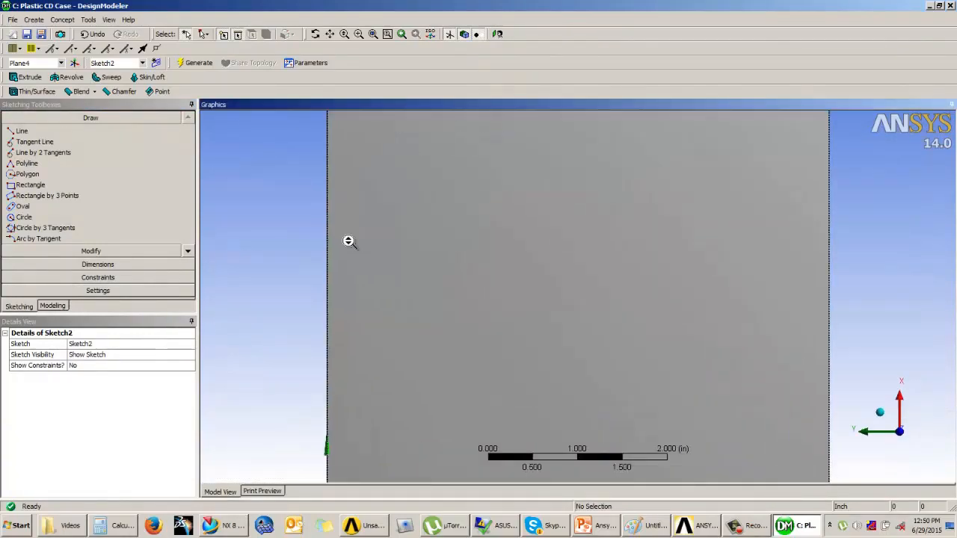
scroll(349, 240, "down", 5)
left_click(30, 185)
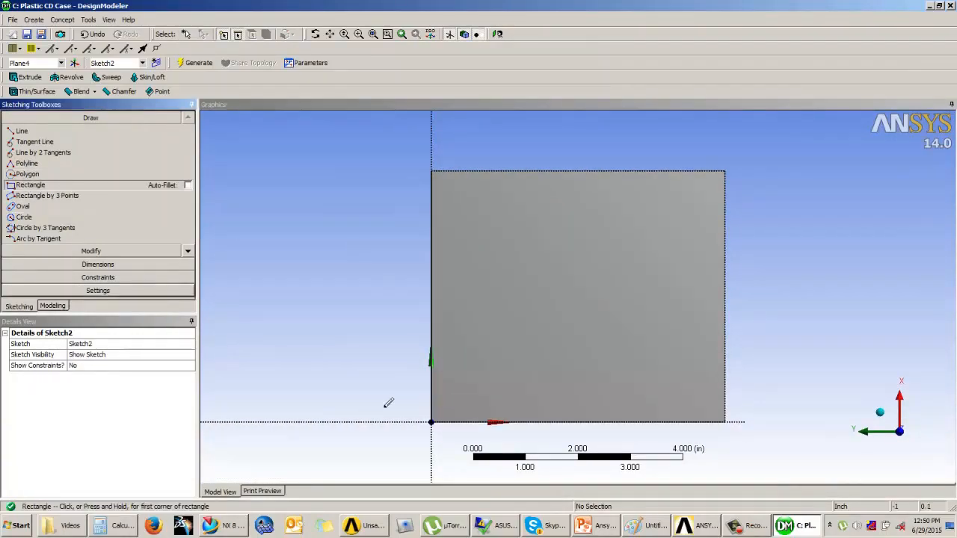
left_click(431, 421)
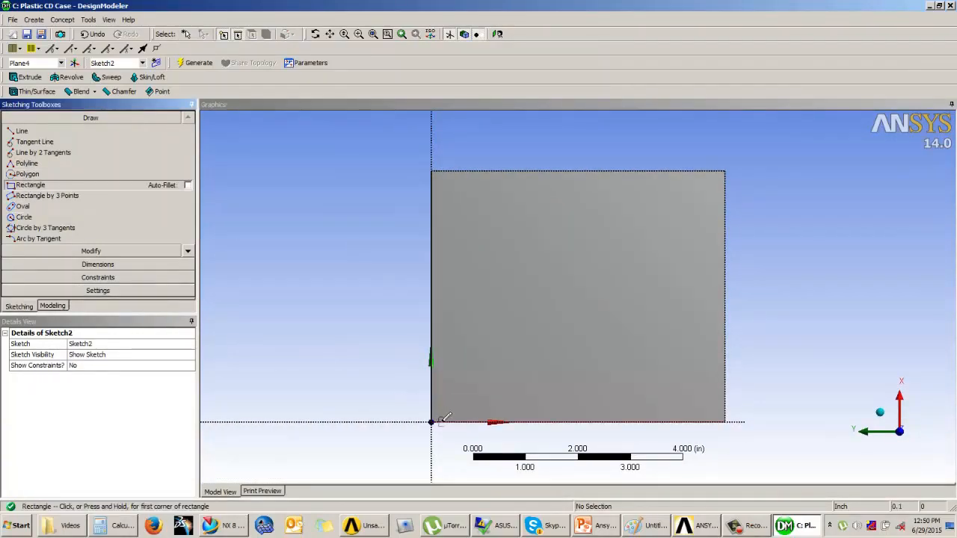
left_click(718, 398)
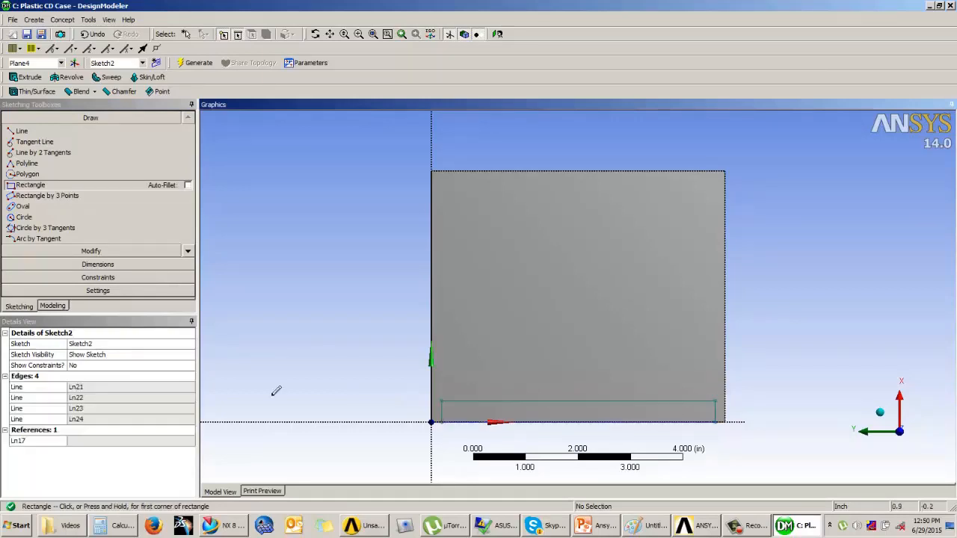
Add general dimensions to the thin rectangle's length and height
left_click(97, 265)
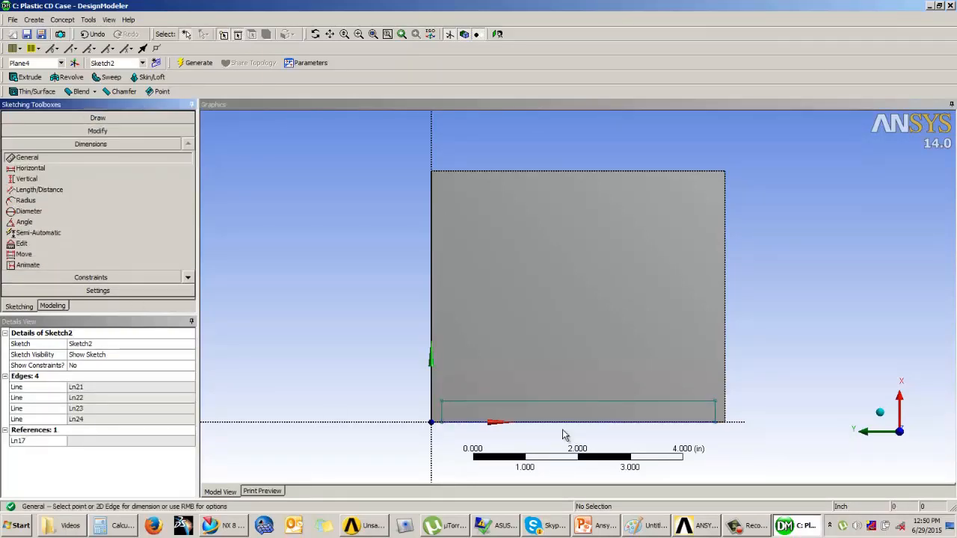
left_click(564, 439)
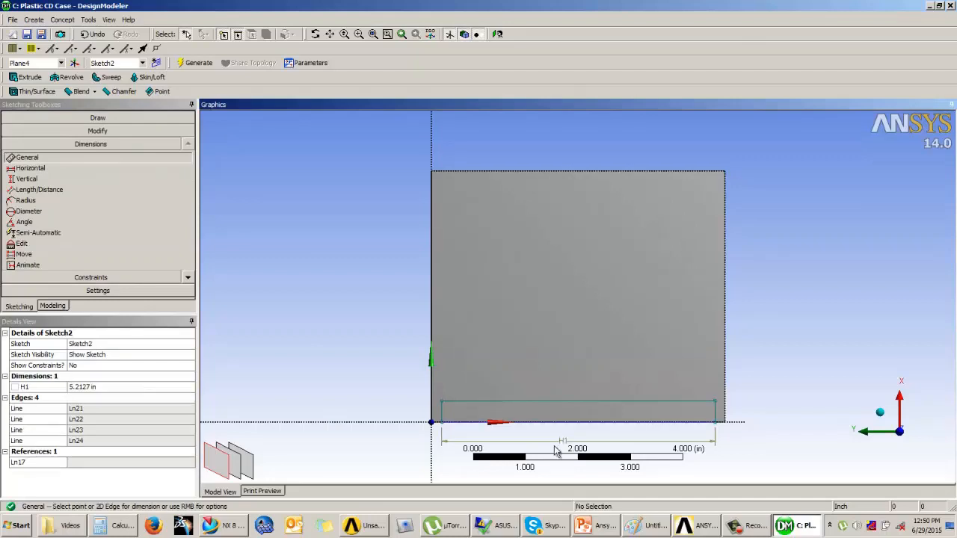
left_click(441, 416)
left_click(404, 410)
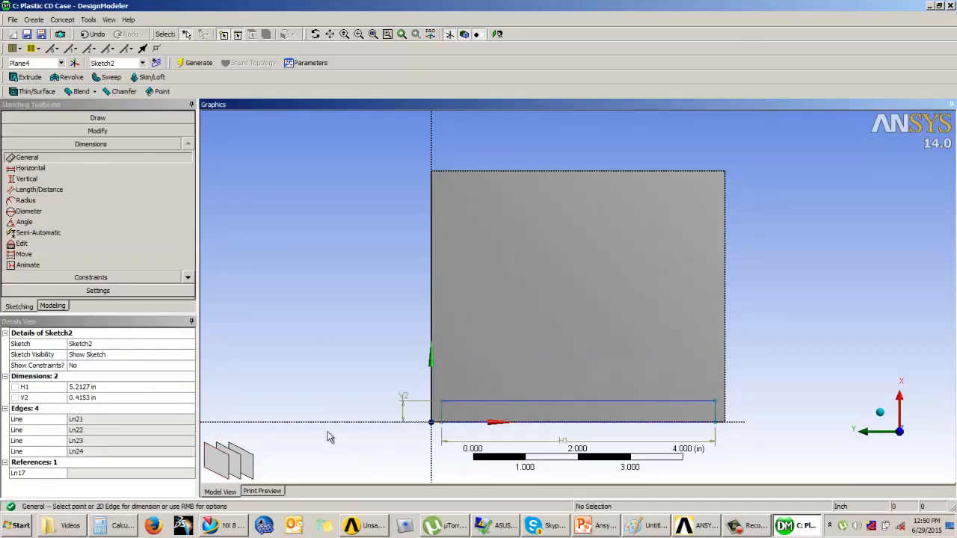
Add a horizontal dimension from the rectangle's corner to the plate's edge
left_click(28, 168)
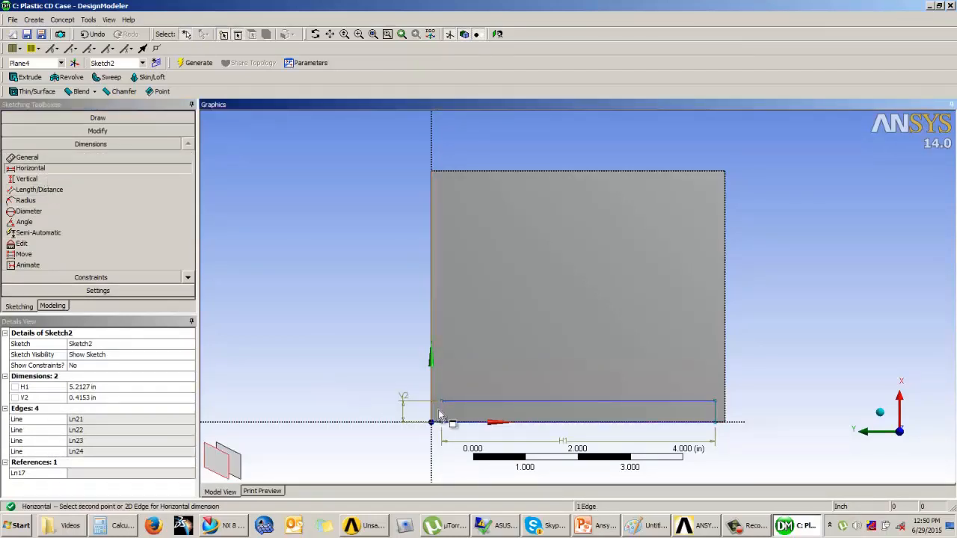
left_click(443, 403)
left_click(449, 334)
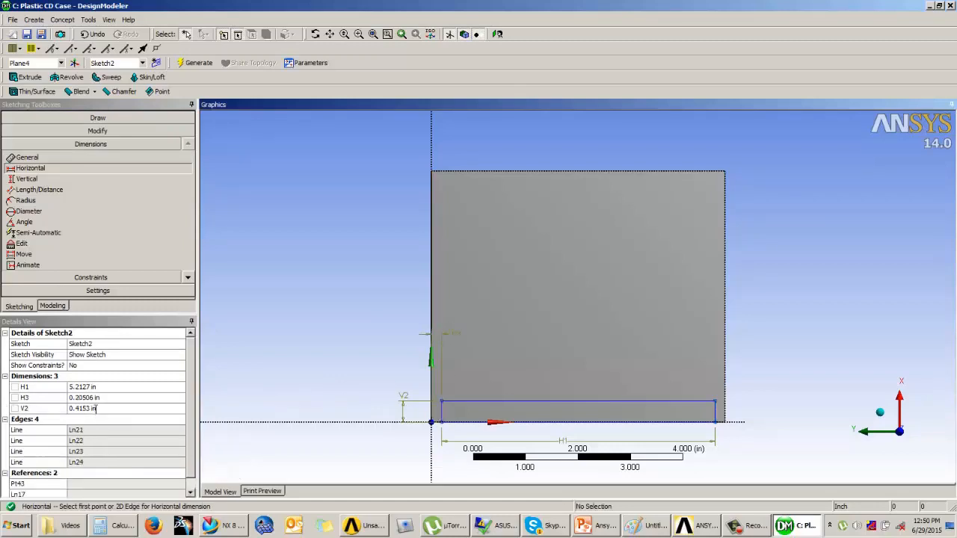
Set the rectangle's height to 0.5 in and its horizontal offset to 0.05 in
left_click(96, 408)
type("0.5")
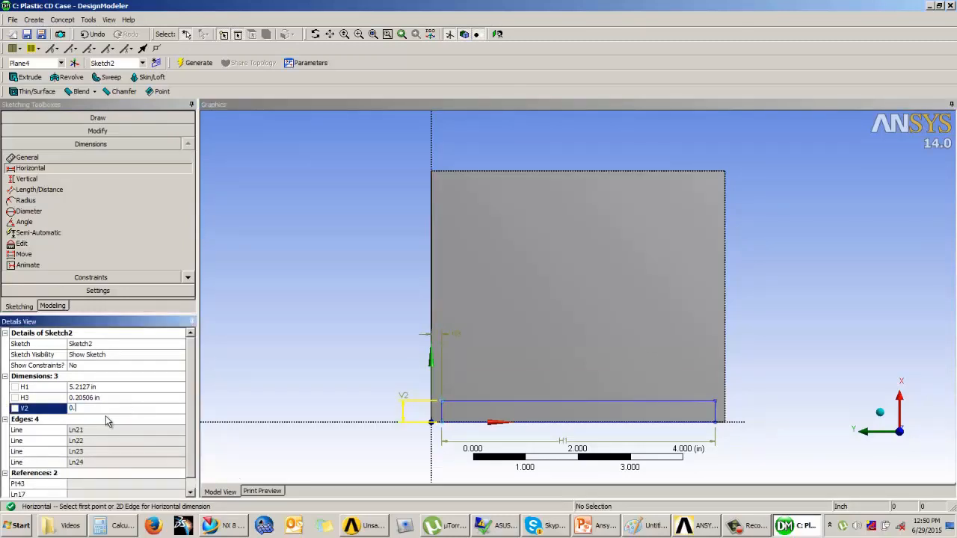
key("Return")
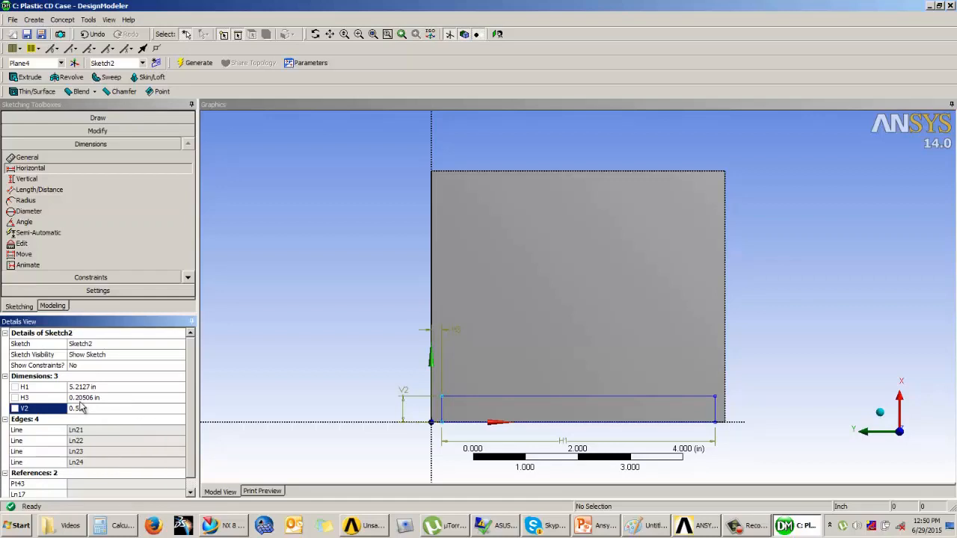
left_click(87, 400)
type("0.0")
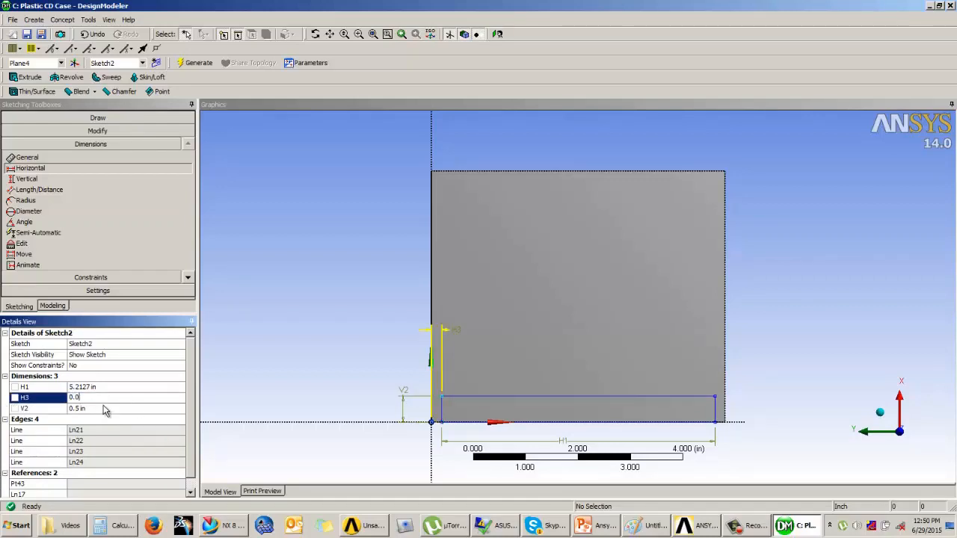
type("5")
key("Return")
Try to add a vertical dimension between the thin rectangle's right side and the plate's lower edge
left_click(110, 386)
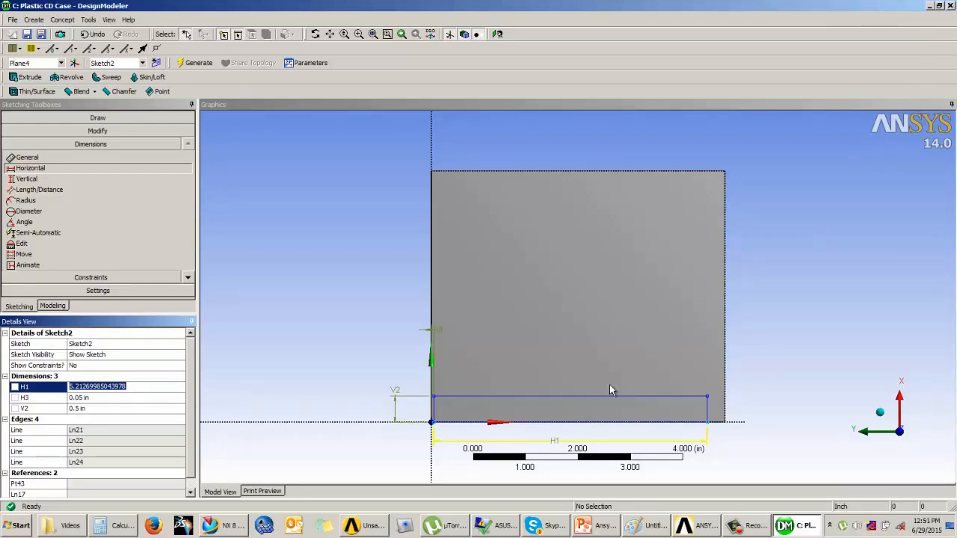
left_click(483, 442)
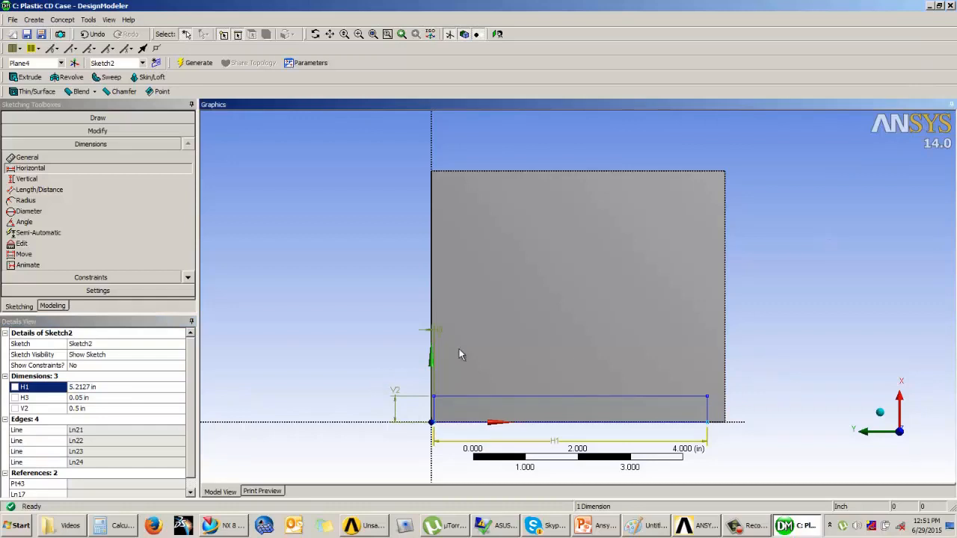
left_click(731, 290)
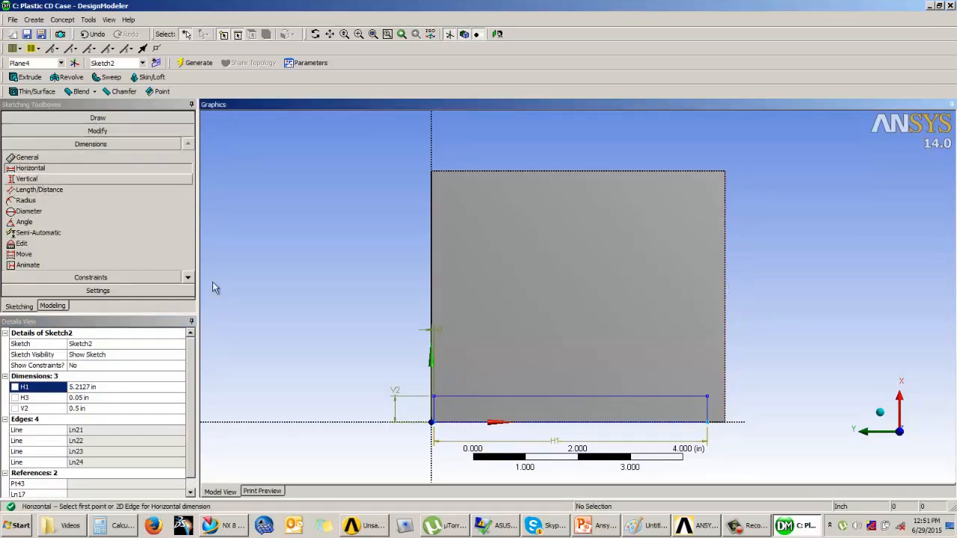
left_click(734, 534)
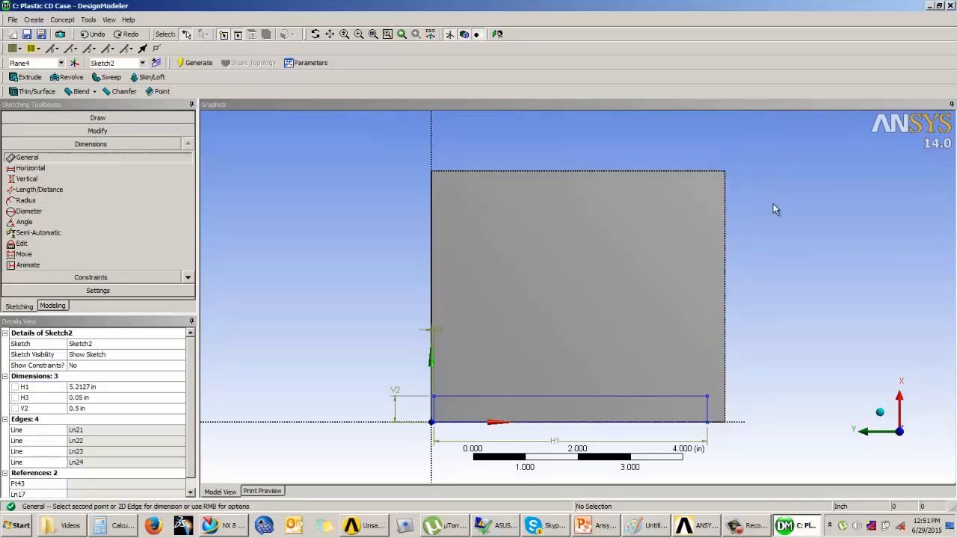
left_click(748, 352)
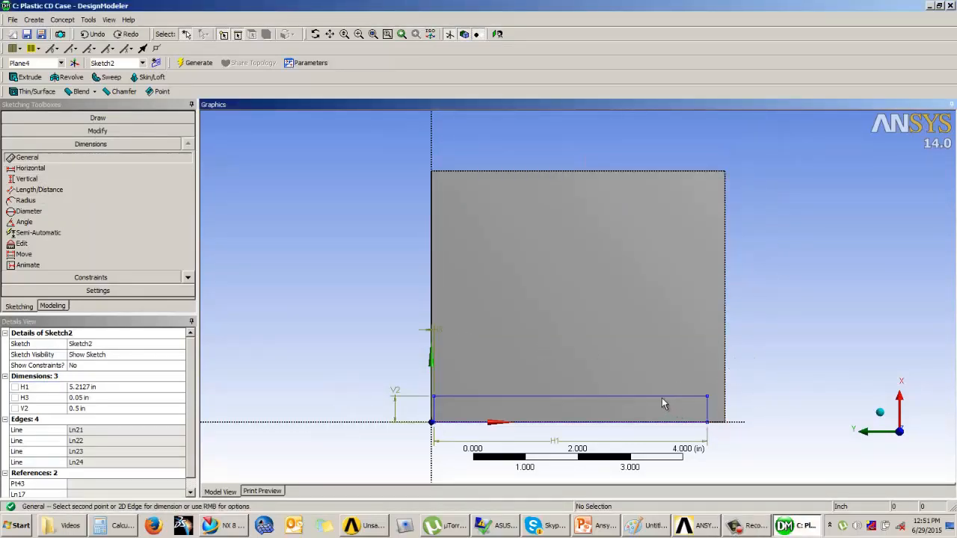
left_click(703, 411)
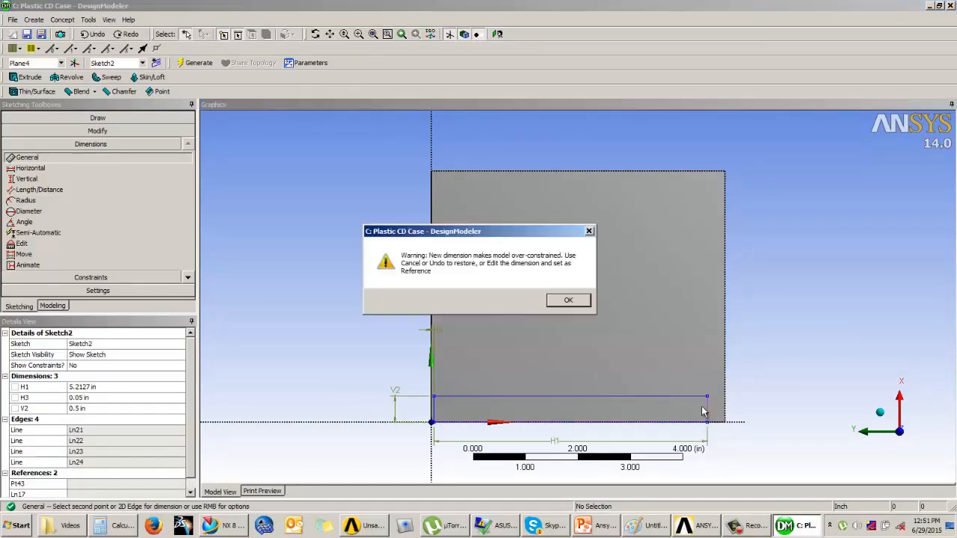
left_click(568, 299)
left_click(792, 318)
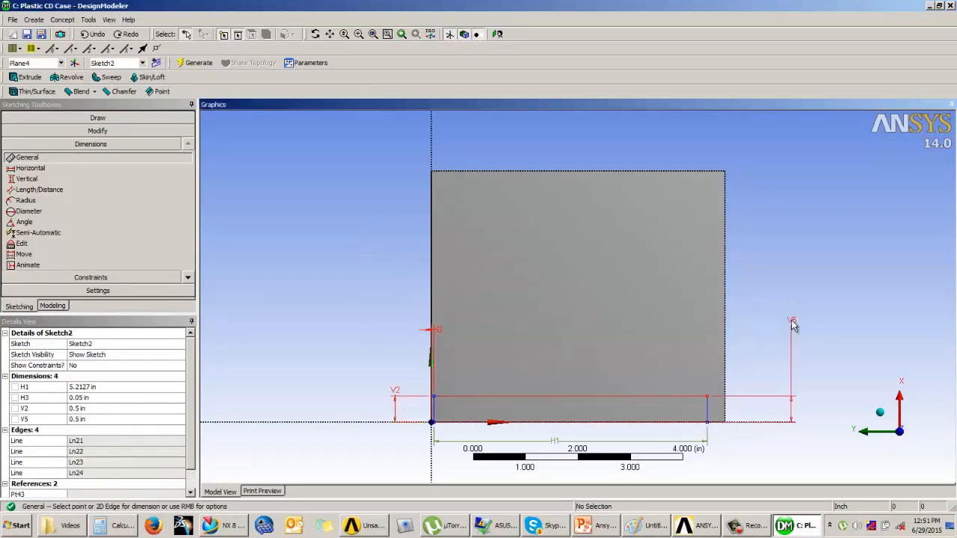
Undo the new dimension, the rectangle's dimensions and the thin rectangle itself
key("ctrl+z")
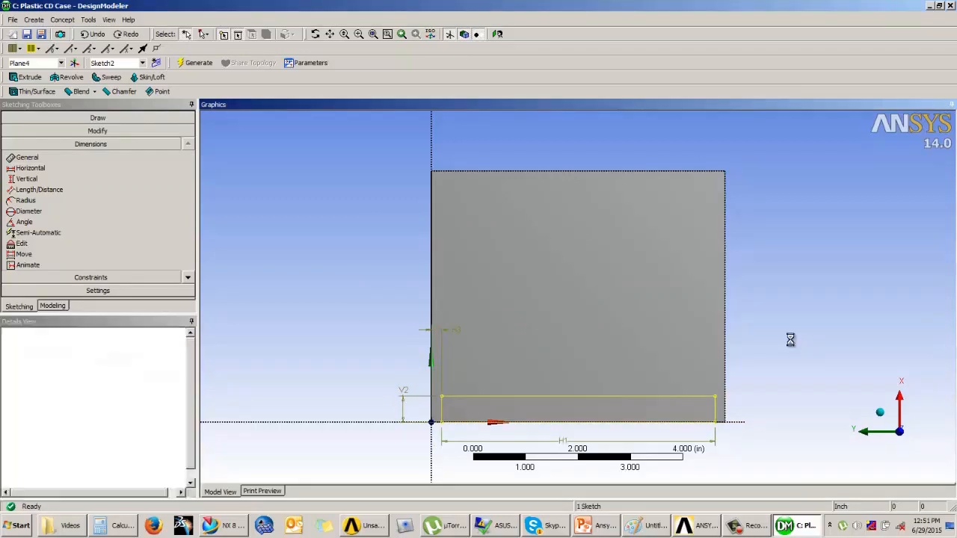
key("ctrl+z")
key("ctrl+z")
key("ctrl+z")
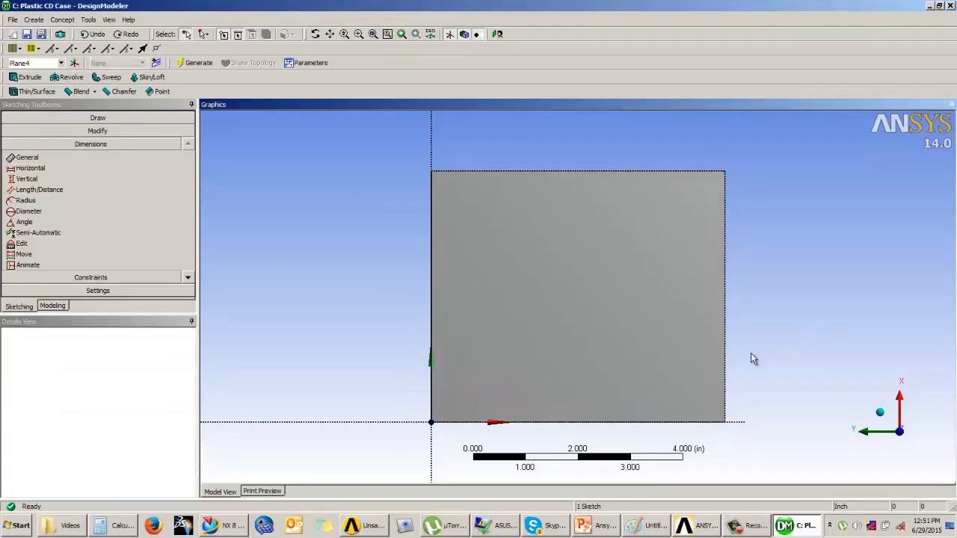
Draw a new rectangle about 0.6 by 4.1 in along the plate's left edge
left_click(96, 118)
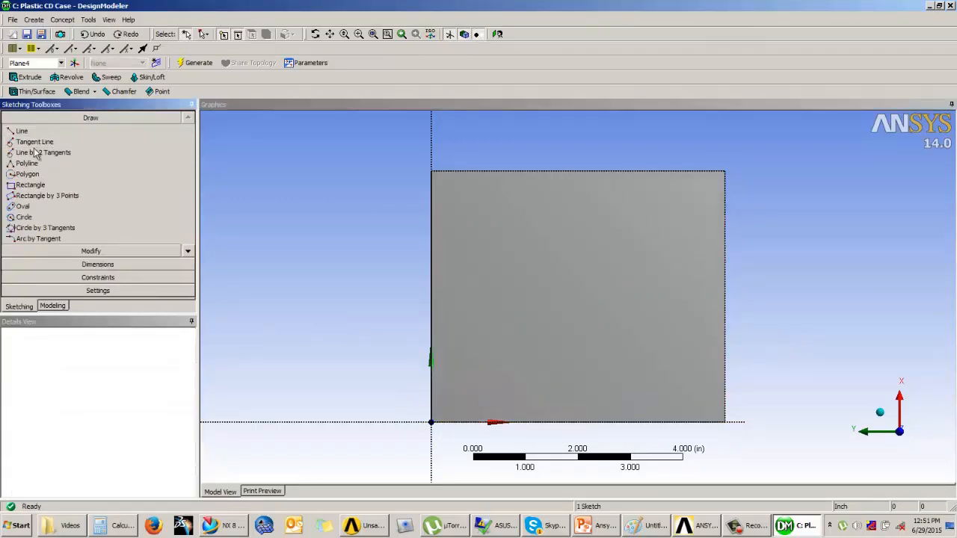
left_click(34, 186)
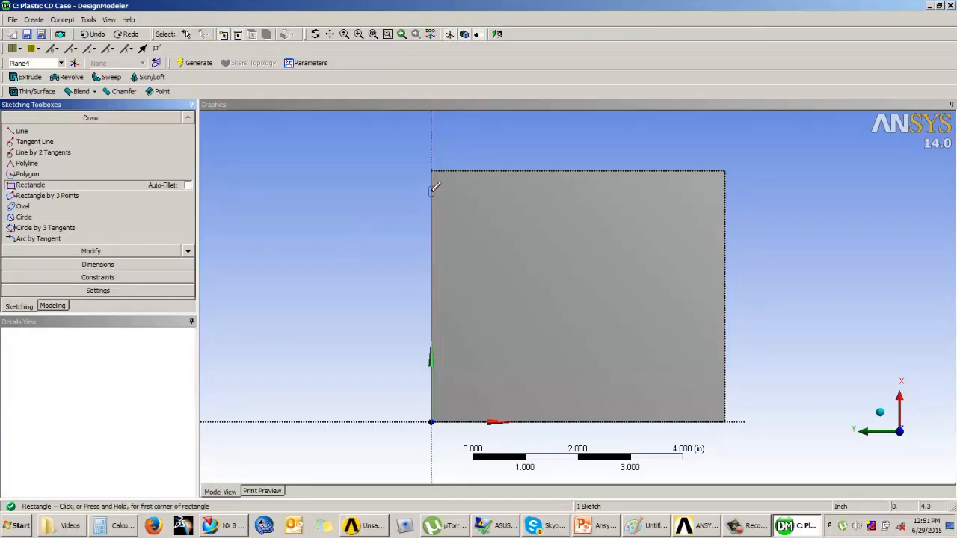
left_click(431, 191)
left_click(463, 406)
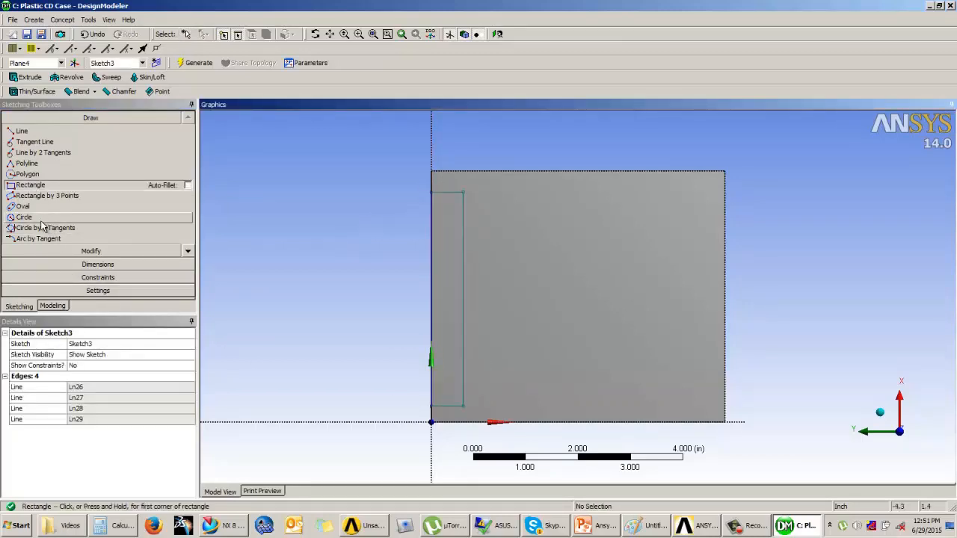
Add general dimensions to the new rectangle's long side and short side
left_click(90, 266)
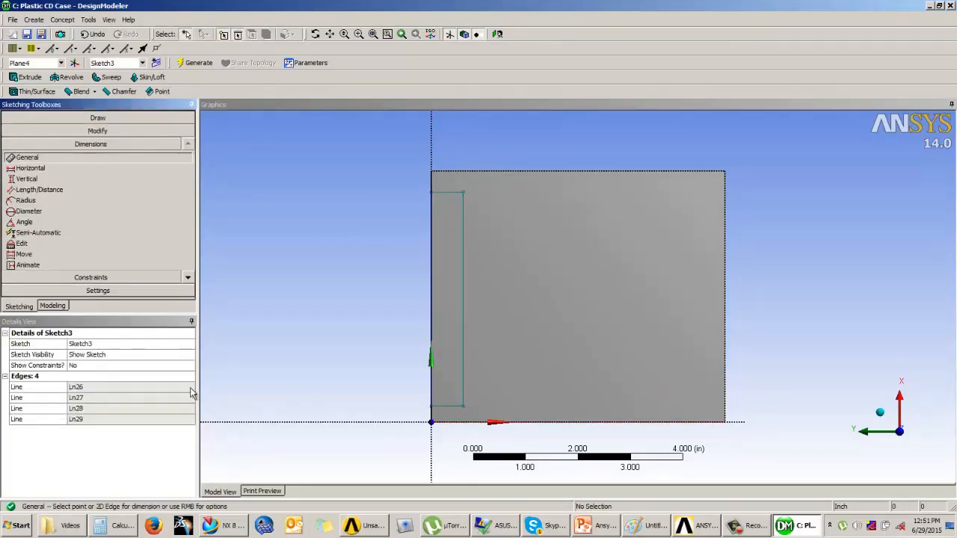
left_click(428, 277)
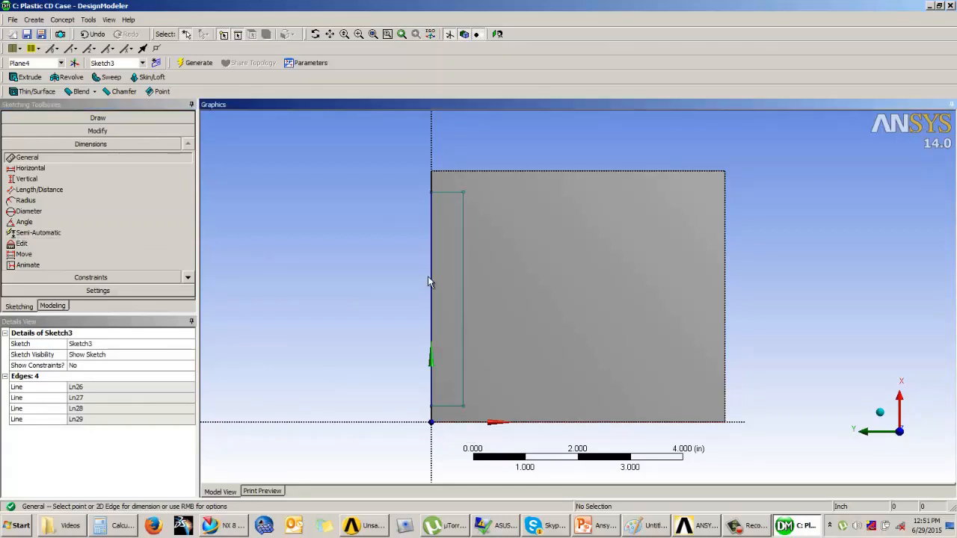
left_click(367, 277)
left_click(452, 194)
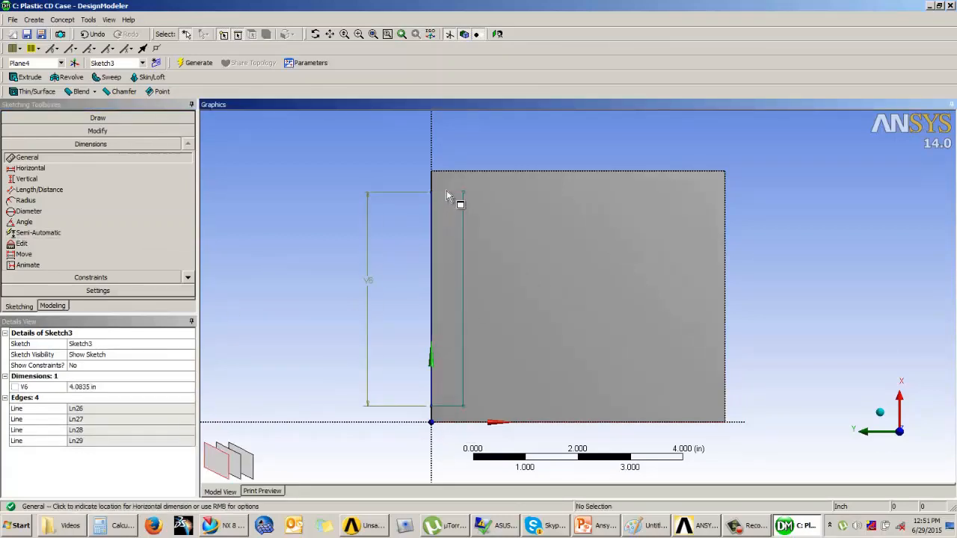
left_click(447, 142)
Add a vertical dimension from the rectangle's top corner to the plate's top edge
left_click(27, 179)
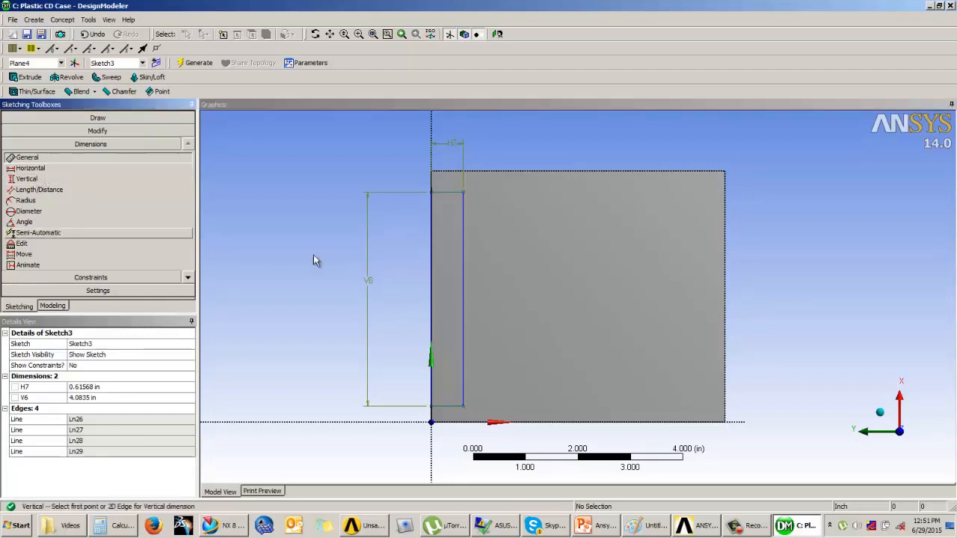
left_click(449, 193)
left_click(451, 173)
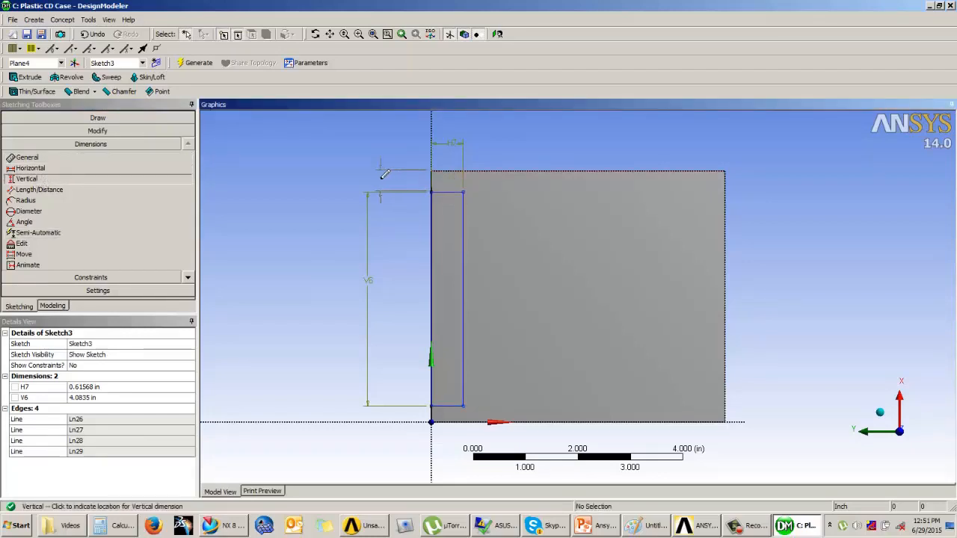
left_click(381, 178)
Set the vertical offset to 0.05 in, the rectangle's length to 4.7 in and its width to 0.5 in
left_click(80, 408)
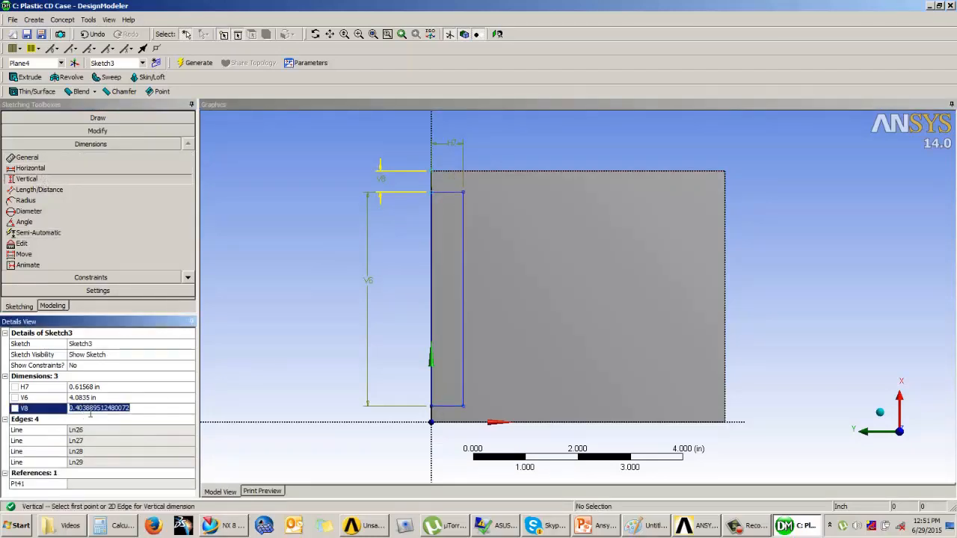
type("0.05")
key("Return")
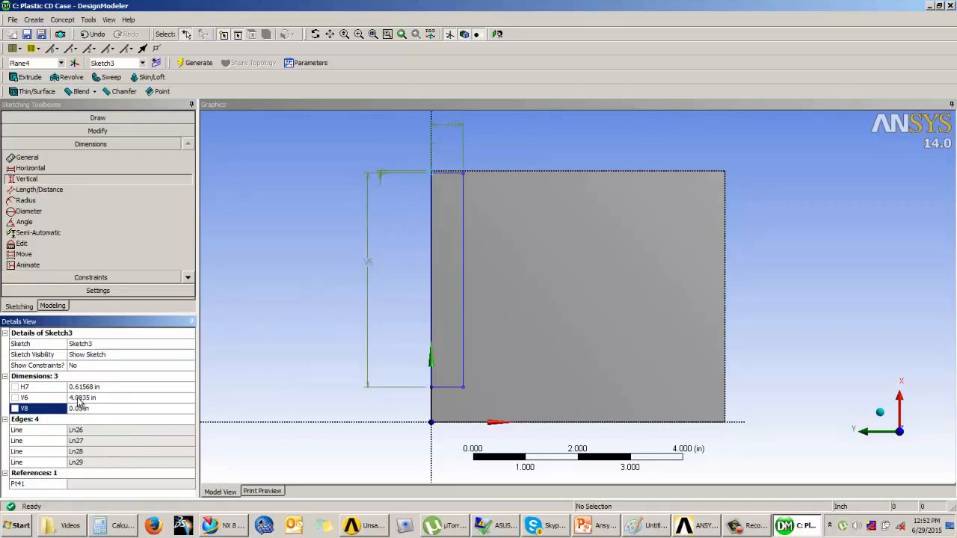
left_click(77, 397)
type("4.7")
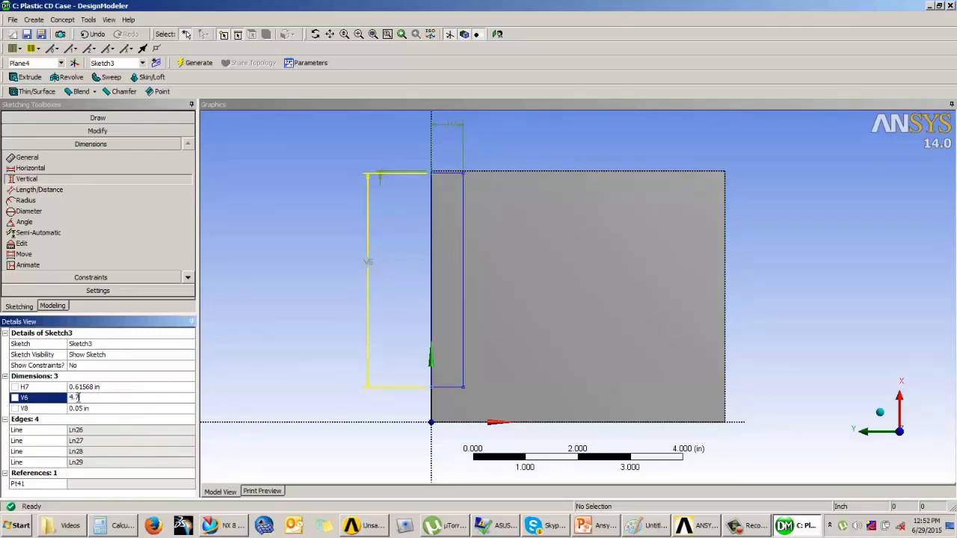
key("Return")
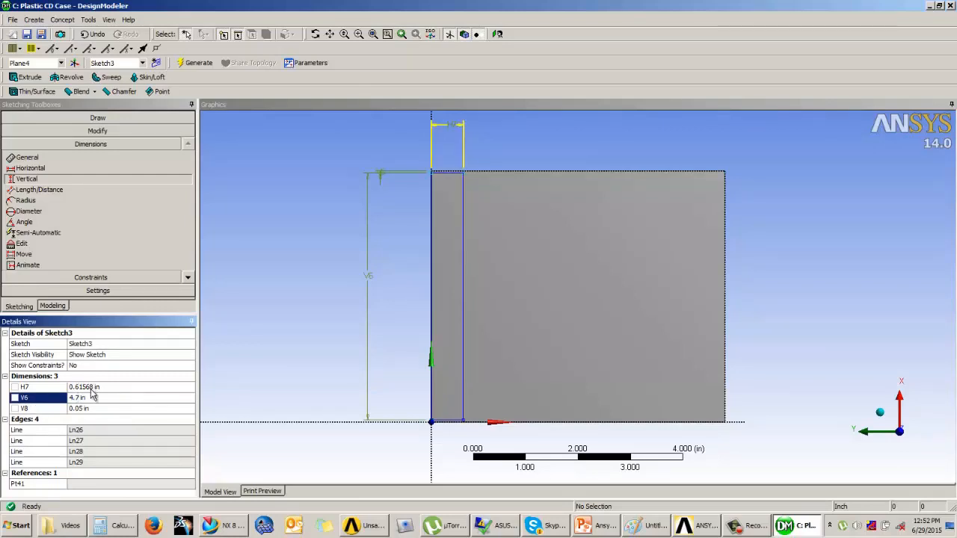
left_click(91, 387)
type("0.5")
key("Return")
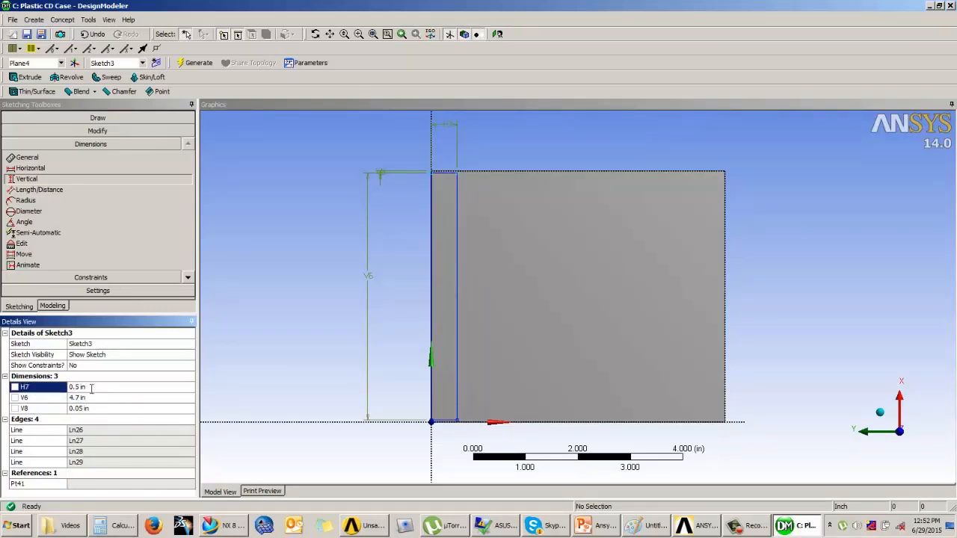
Extrude the new sketch as a Cut Material operation in the Reversed direction, 0.3 in deep, and generate it
left_click(65, 306)
mouse_move(467, 299)
middle_mouse_down()
mouse_move(477, 304)
mouse_move(506, 271)
middle_mouse_up()
left_click(27, 77)
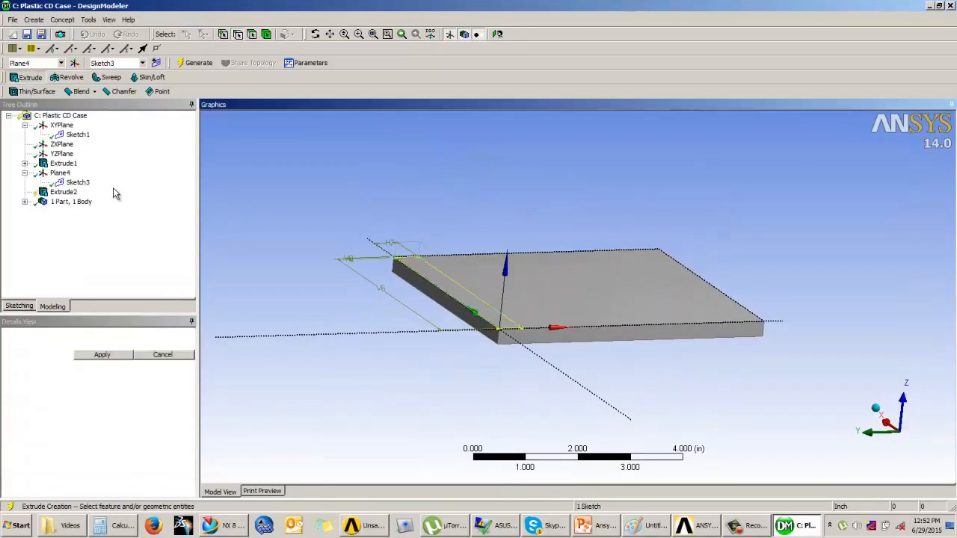
left_click(107, 367)
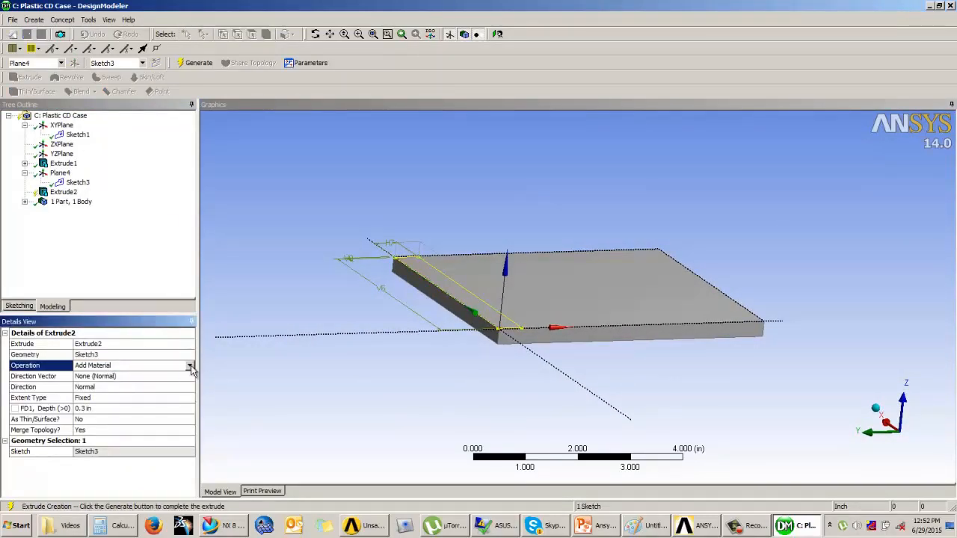
left_click(189, 365)
left_click(117, 387)
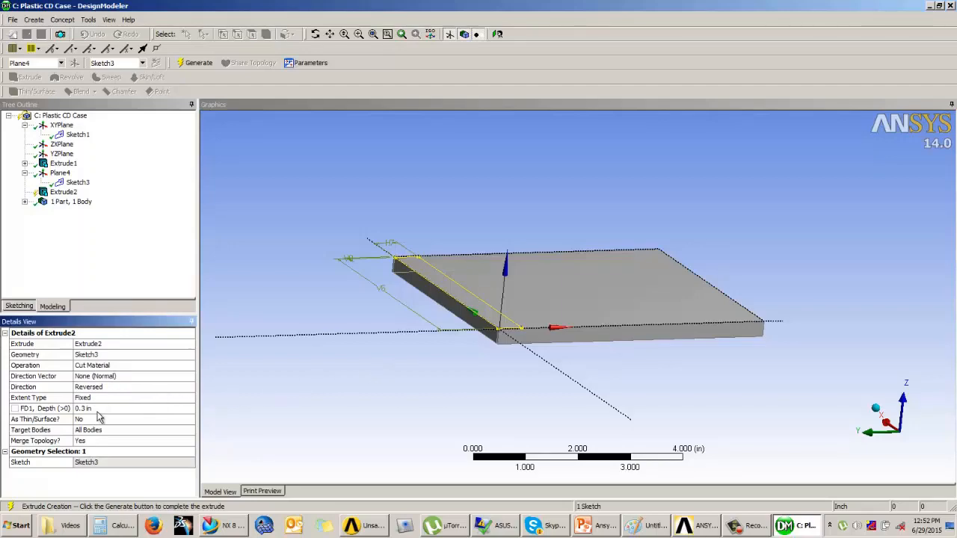
left_click(199, 63)
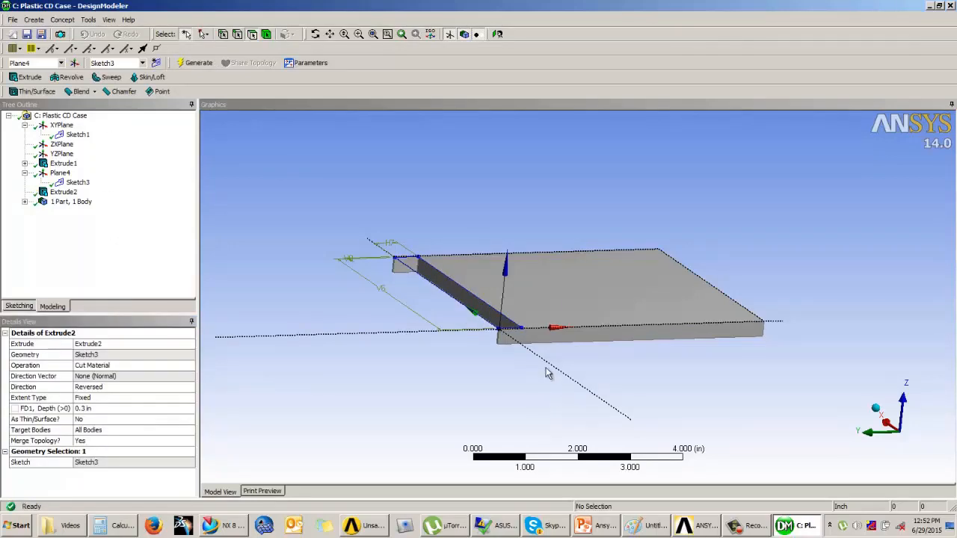
Start a Thin/Surface feature with Faces to Remove, selecting one side face and the bottom face of the plate
middle_click_drag(549, 374, 524, 292)
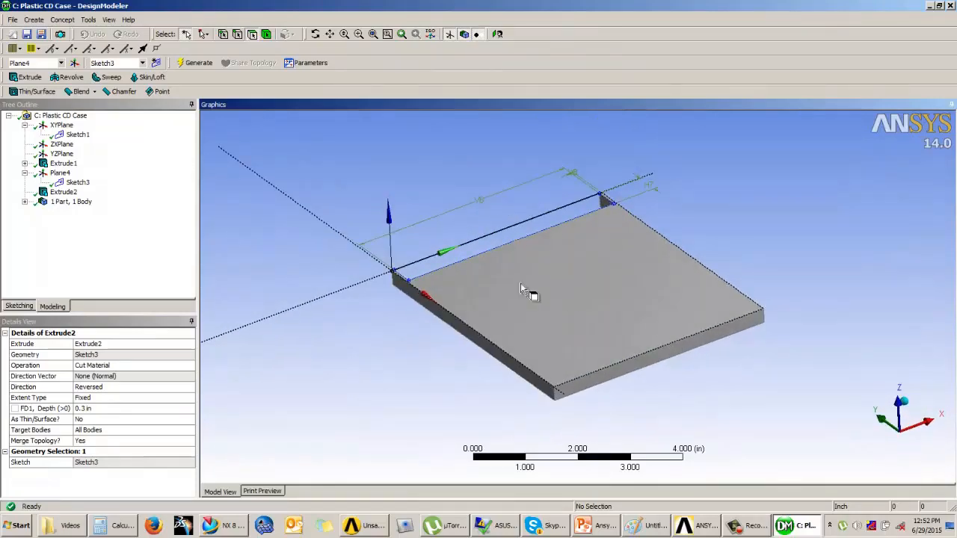
left_click(41, 92)
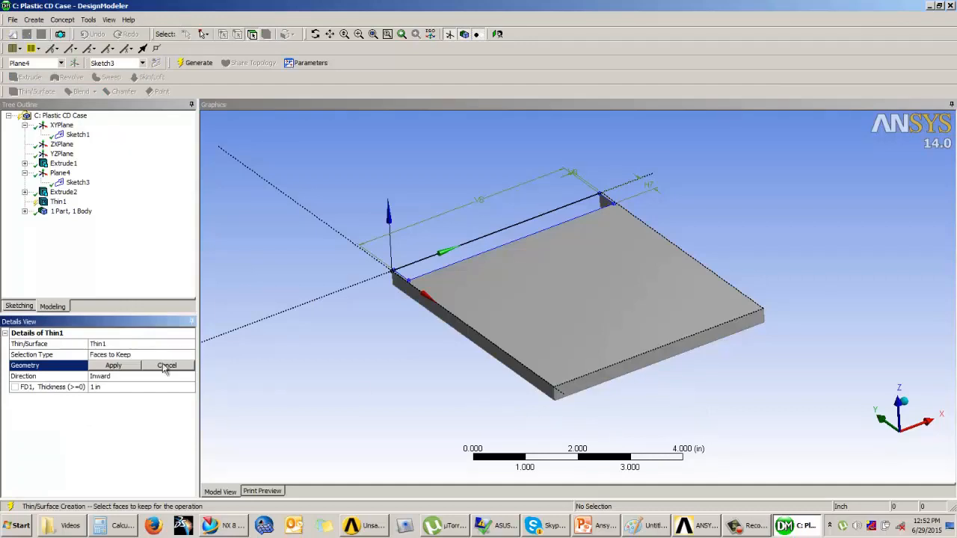
left_click(149, 355)
left_click(191, 355)
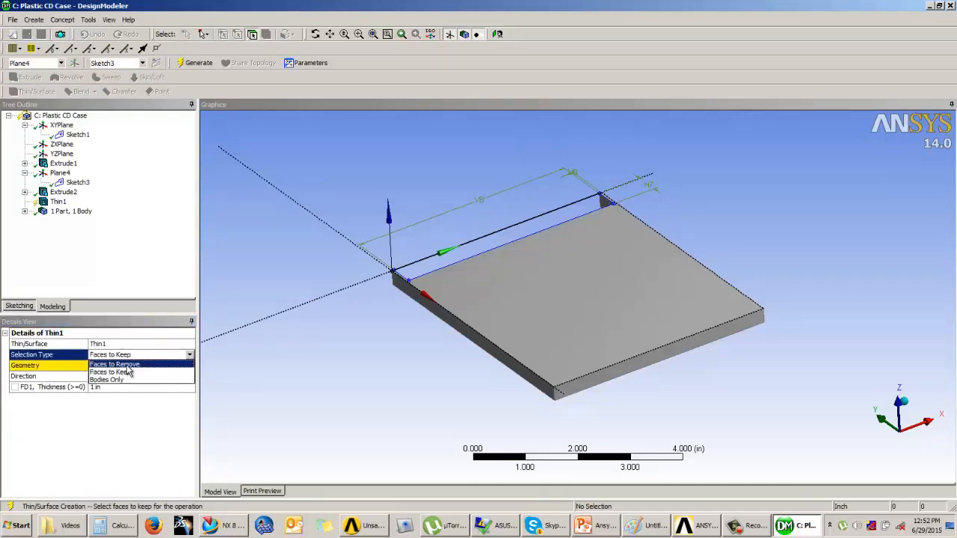
left_click(131, 374)
left_click(129, 369)
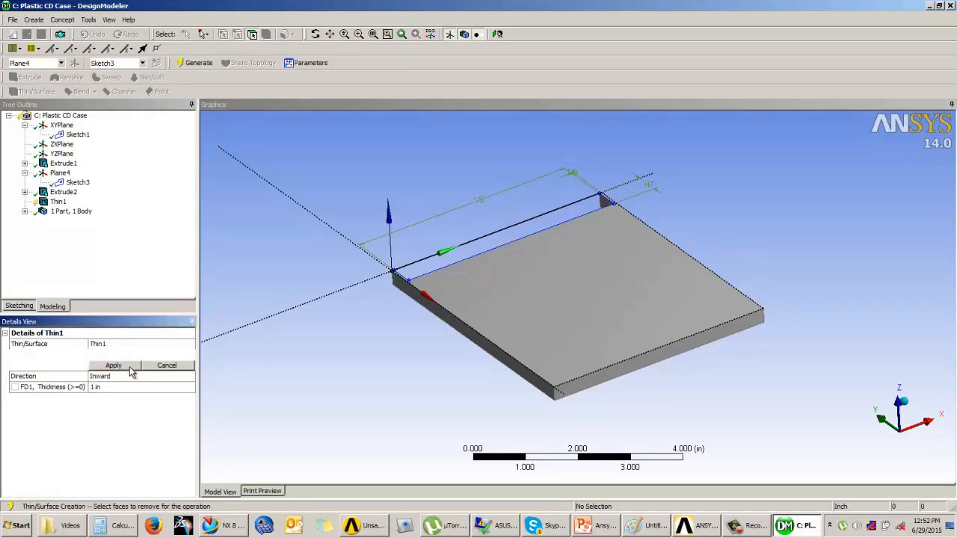
left_click(645, 375)
middle_click_drag(697, 397, 668, 256)
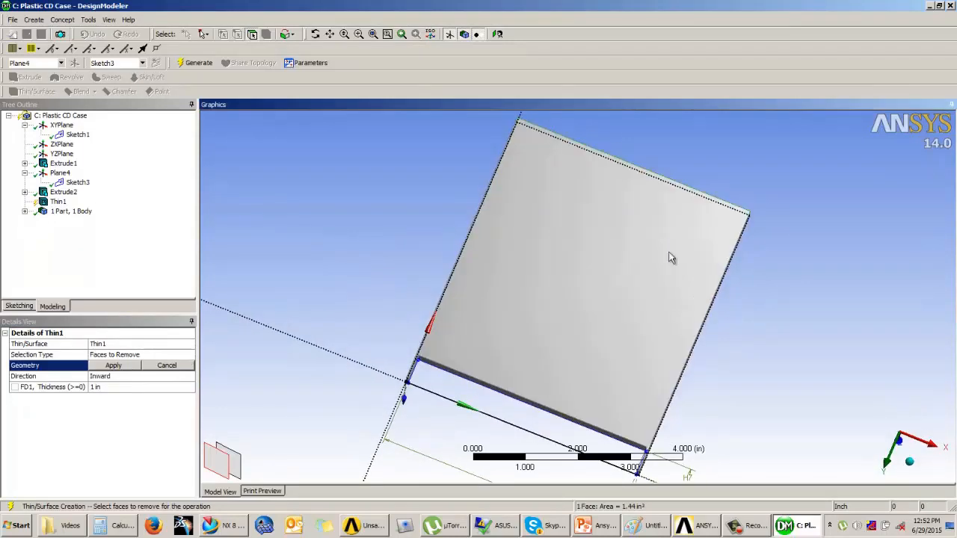
left_click(609, 293, "ctrl")
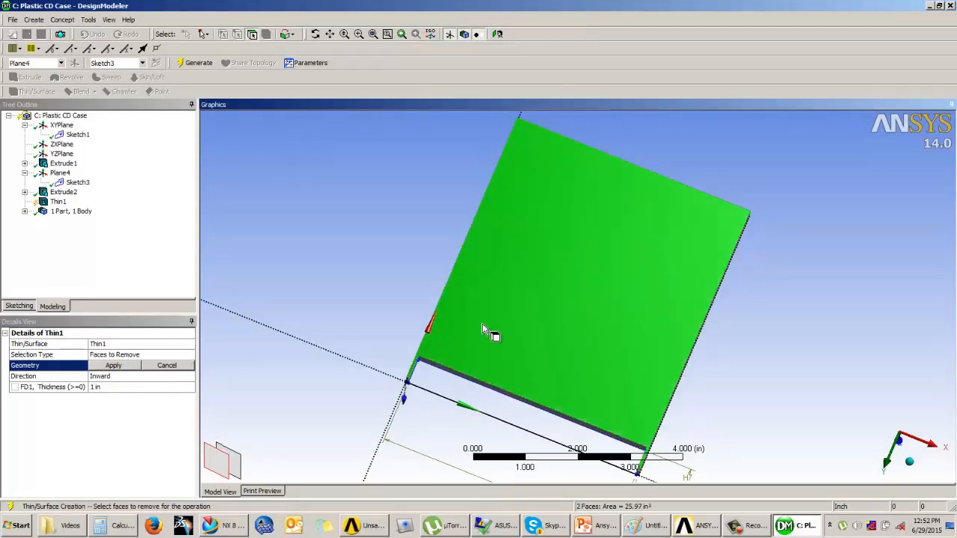
Set the Thin thickness to 0.05 in, apply the face selection and generate the feature
left_click(115, 388)
type("0.05")
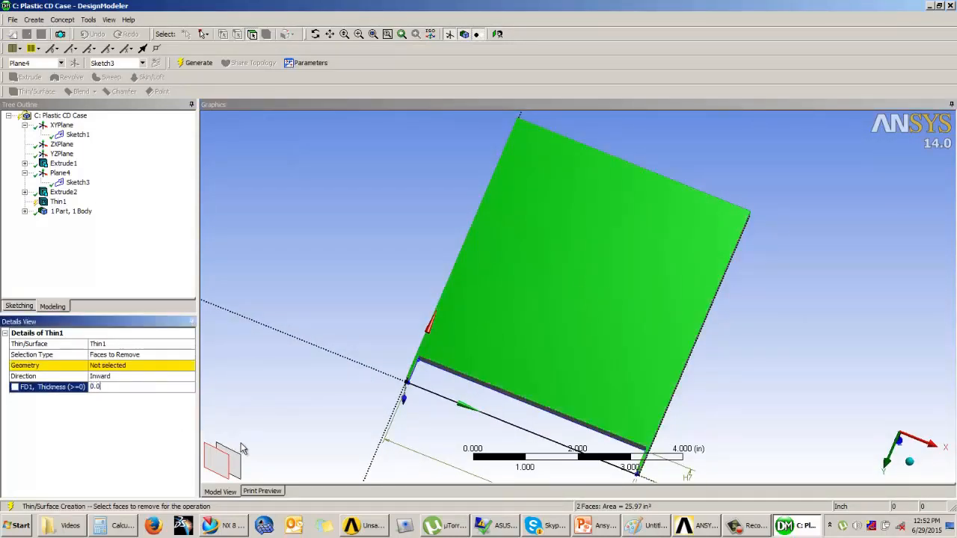
key("Return")
left_click(101, 366)
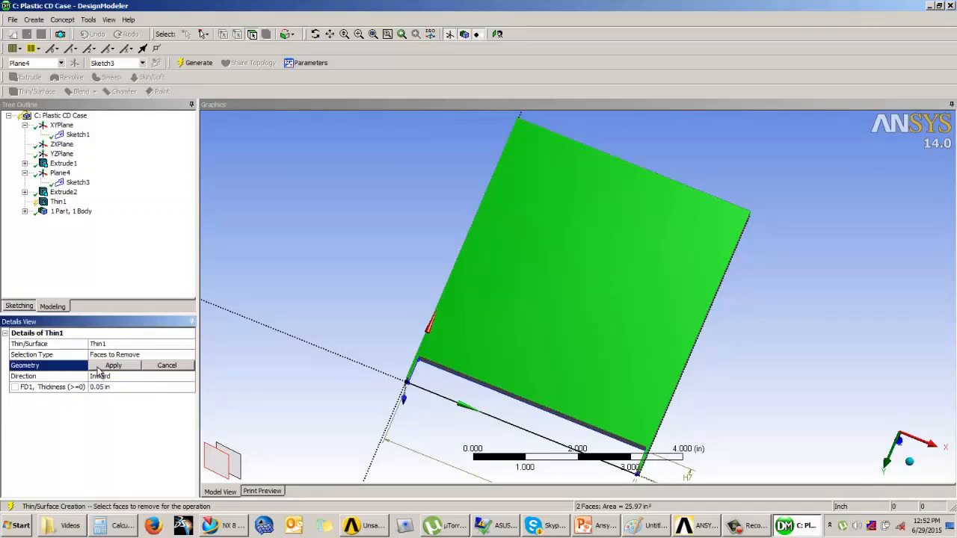
left_click(112, 366)
left_click(196, 63)
middle_click_drag(453, 208, 478, 261)
scroll(390, 326, "up", 2)
middle_click_drag(390, 326, 393, 269)
left_click(105, 365)
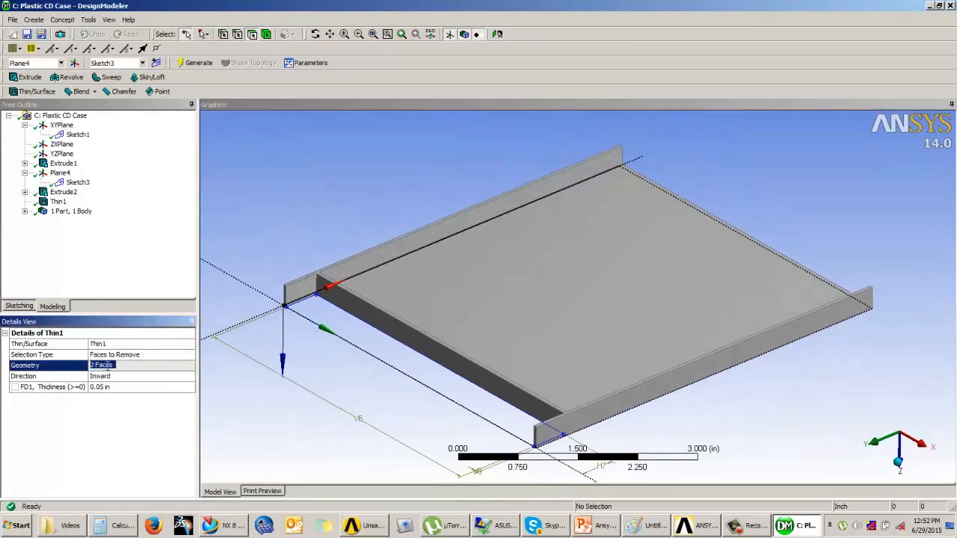
Delete the existing Thin1 feature from the model tree
left_click(59, 202)
right_click(59, 202)
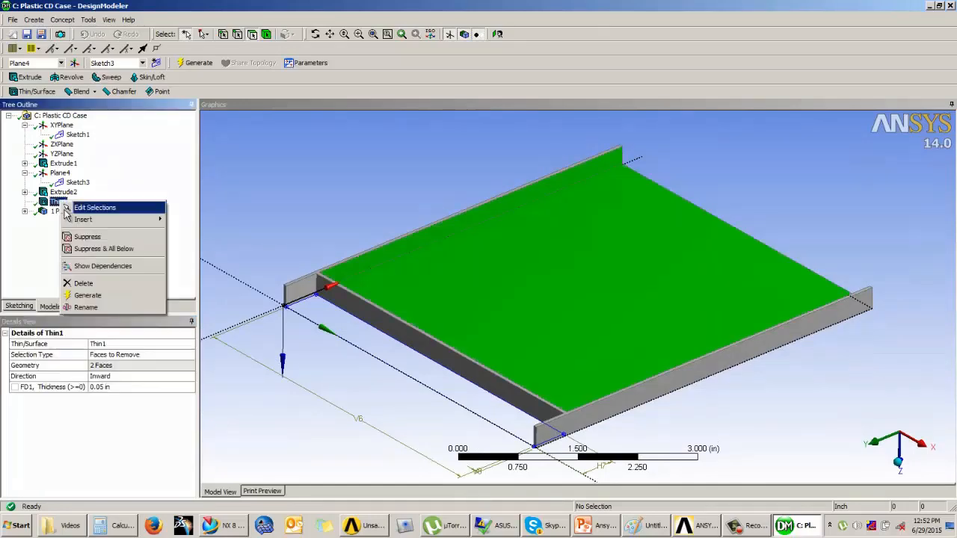
left_click(88, 290)
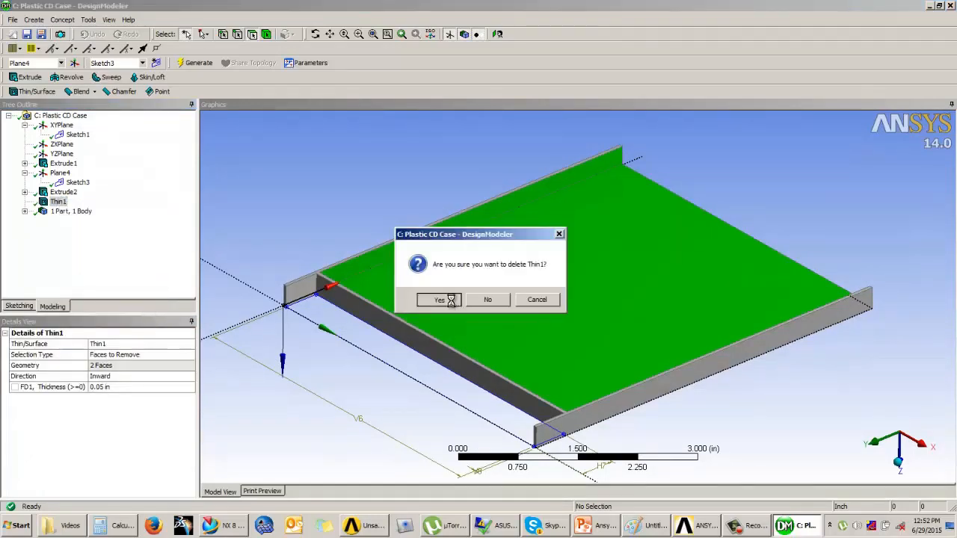
left_click(439, 299)
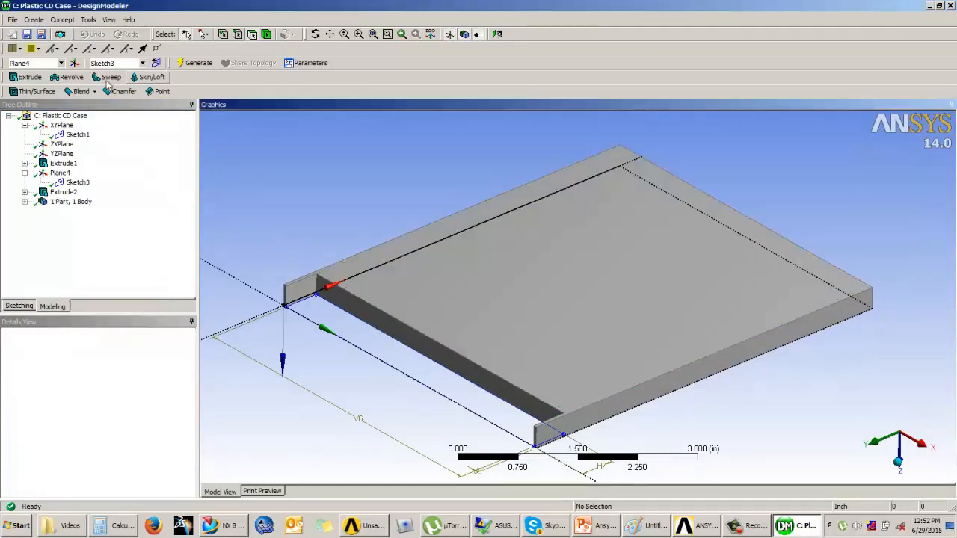
Create a new Thin/Surface feature removing three faces of the plate with 0.05 in thickness, and generate it
left_click(33, 91)
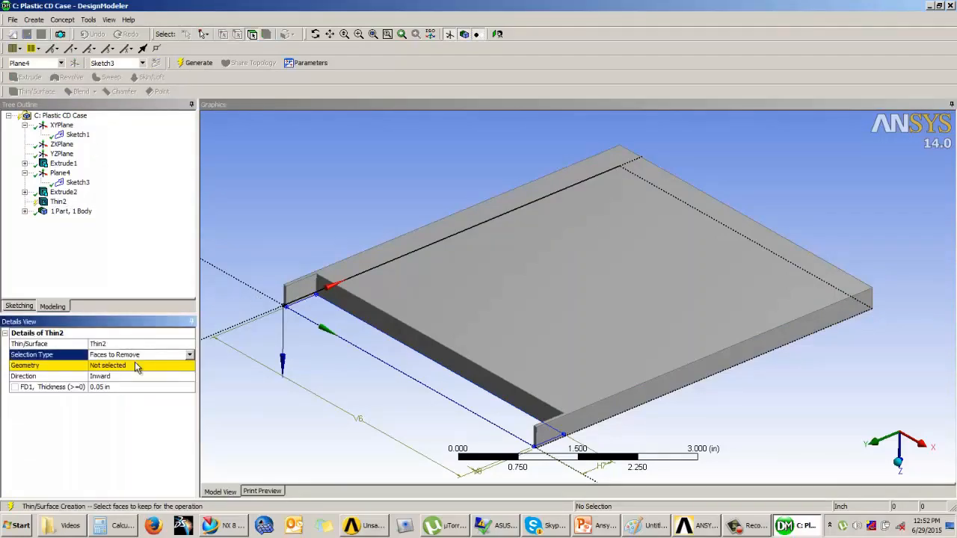
left_click(136, 367)
left_click(442, 356)
left_click(493, 325, "ctrl")
middle_click_drag(493, 324, 688, 304)
left_click(688, 303, "ctrl")
left_click(115, 366)
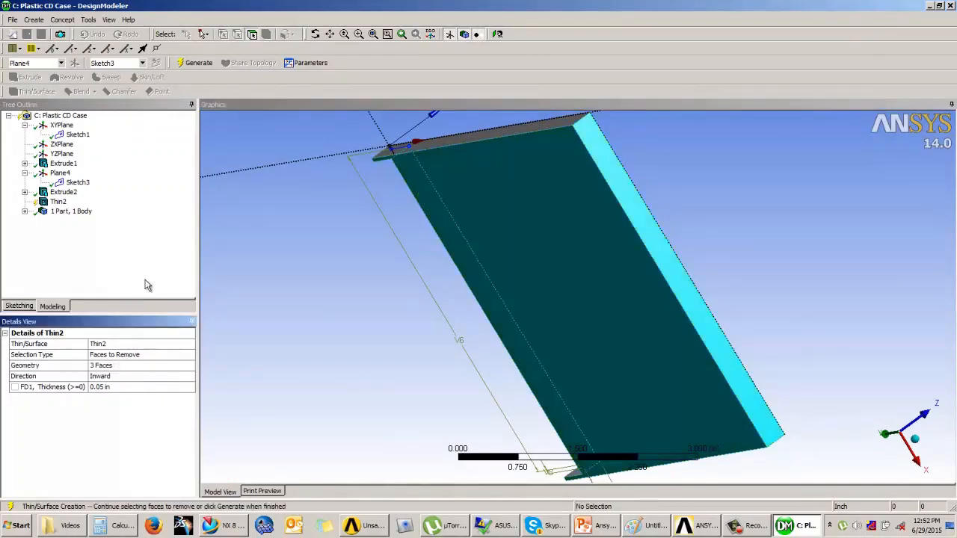
left_click(196, 63)
Rotate and zoom the view to inspect the thinned lid and its tabs
middle_click_drag(316, 252, 822, 242)
scroll(869, 352, "up", 5)
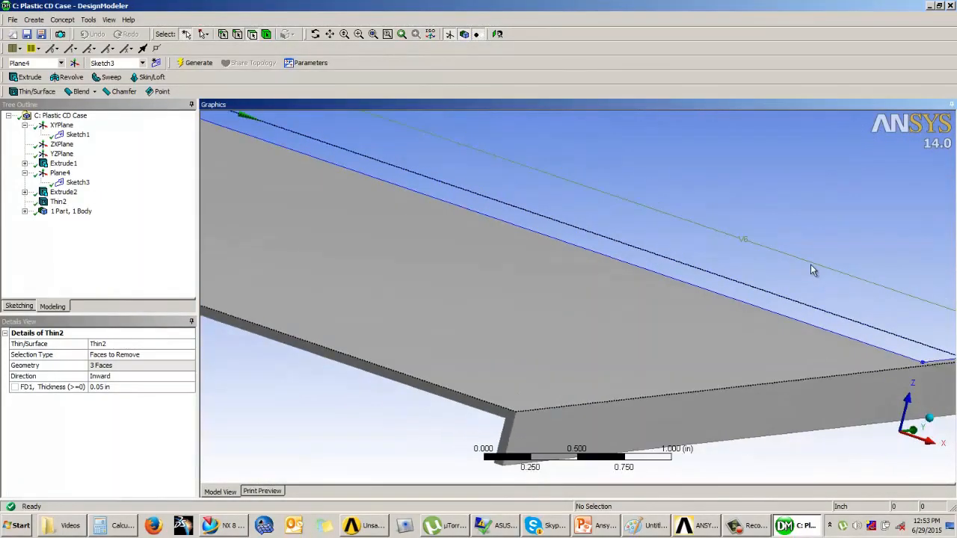
scroll(813, 270, "down", 2)
middle_click_drag(352, 393, 410, 350)
scroll(545, 397, "down", 1)
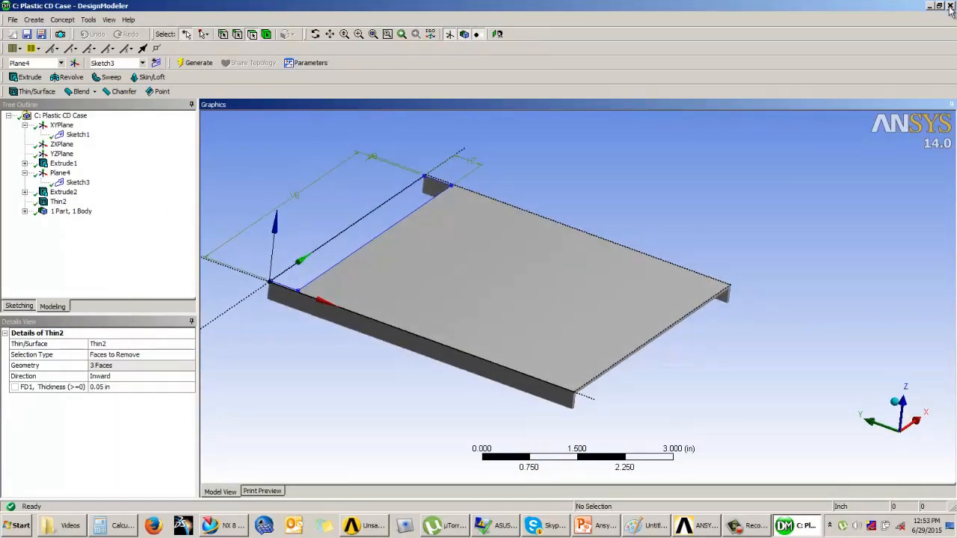
Switch to ANSYS Workbench and open the model in Mechanical
key("alt+Tab")
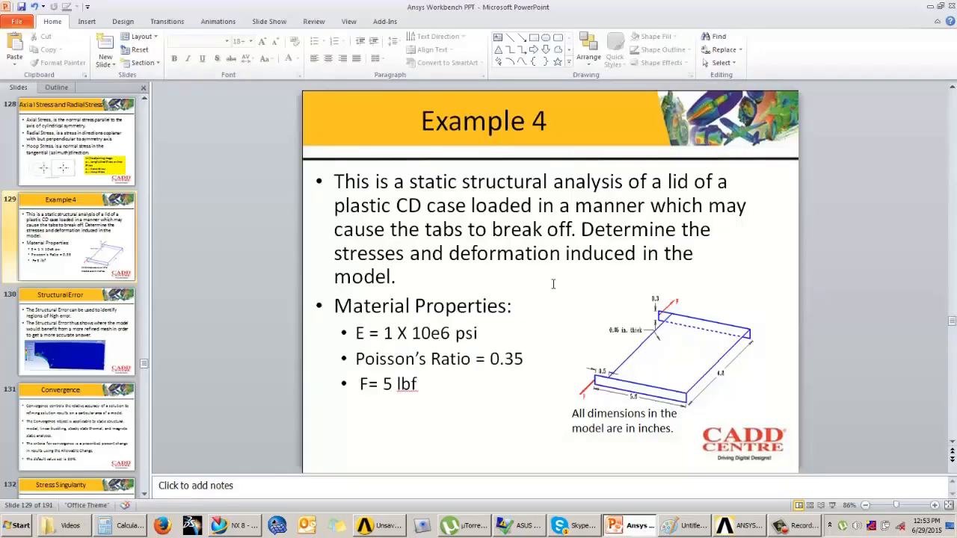
left_click(390, 529)
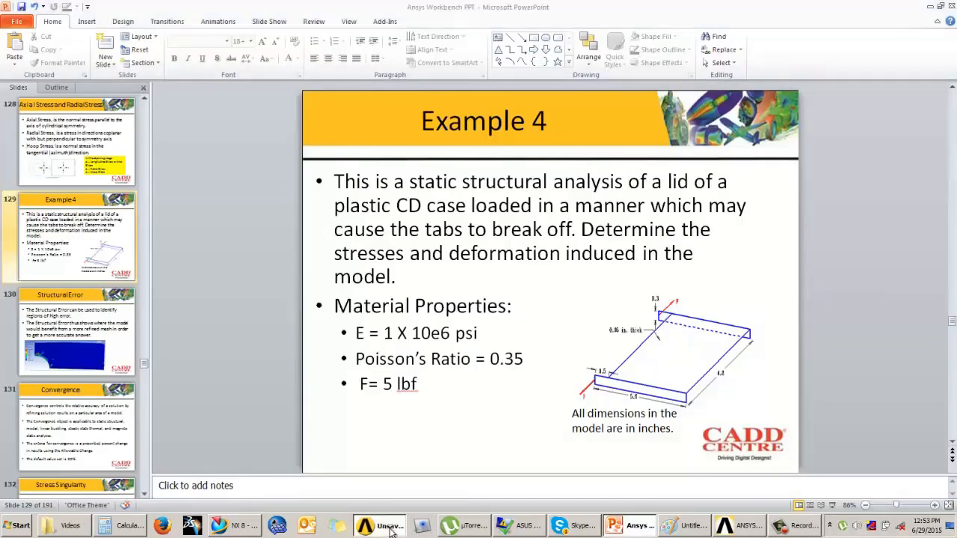
double_click(546, 137)
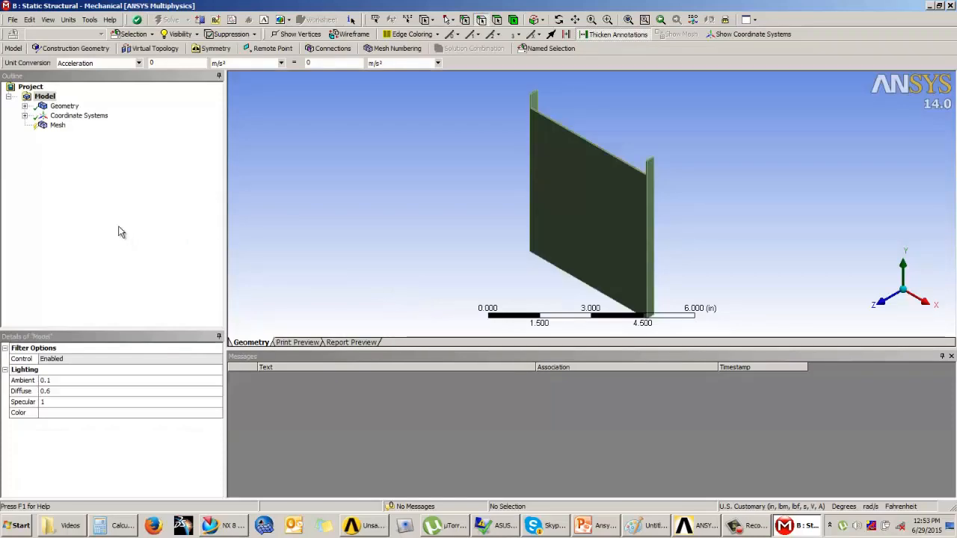
Assign the material Mat2 to the Solid body under Geometry
left_click(26, 106)
left_click(73, 115)
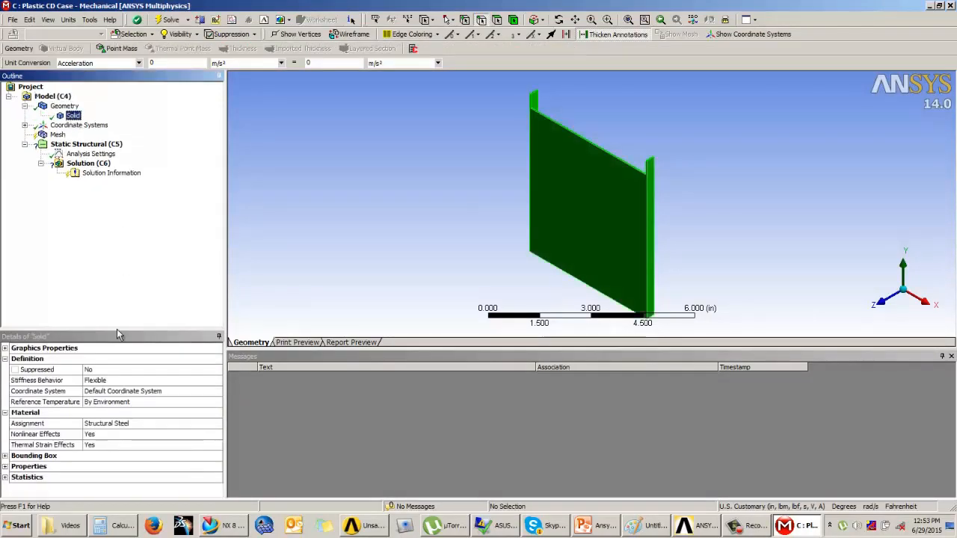
left_click(130, 424)
left_click(218, 424)
left_click(239, 439)
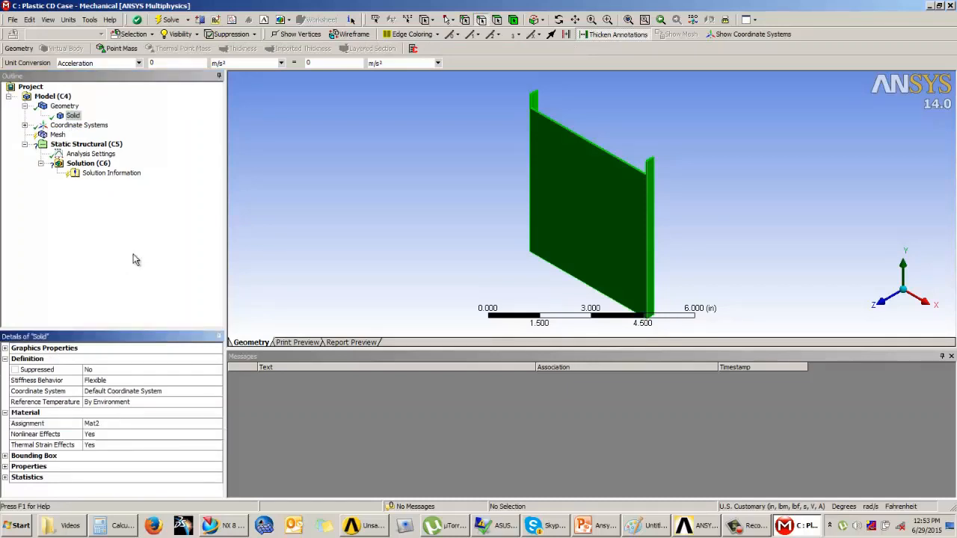
Generate the default mesh for the model
left_click(57, 135)
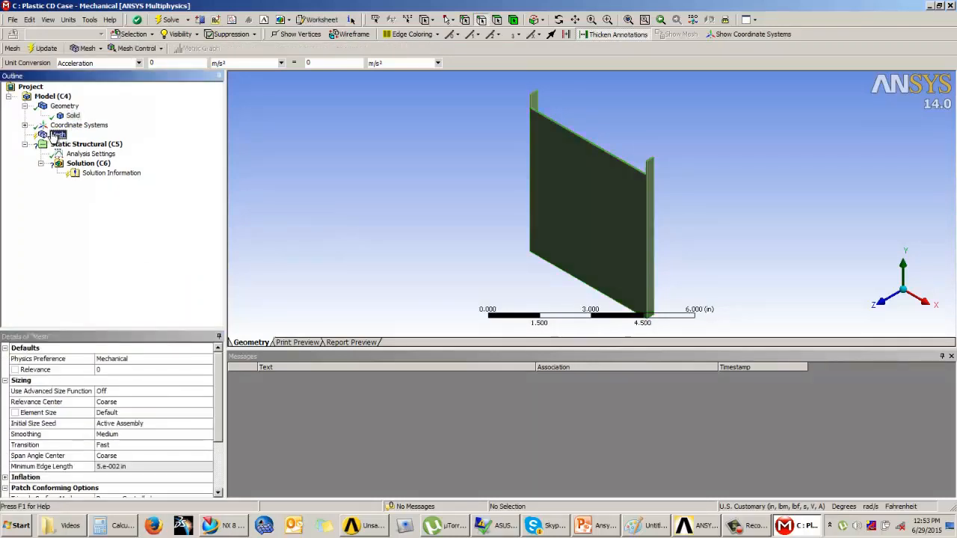
left_click(45, 49)
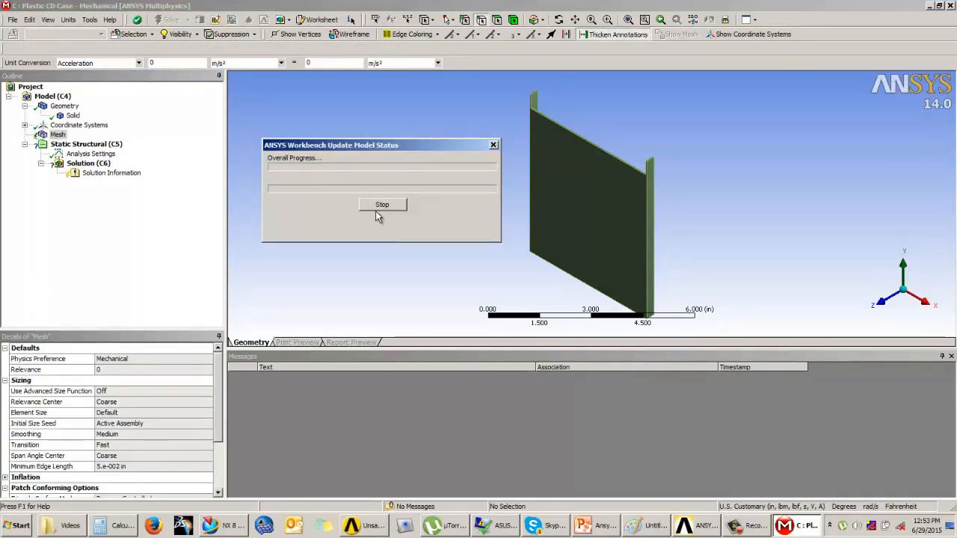
mouse_move(698, 207)
middle_mouse_down()
mouse_move(575, 258)
mouse_move(737, 197)
mouse_move(828, 205)
mouse_move(689, 219)
middle_mouse_up()
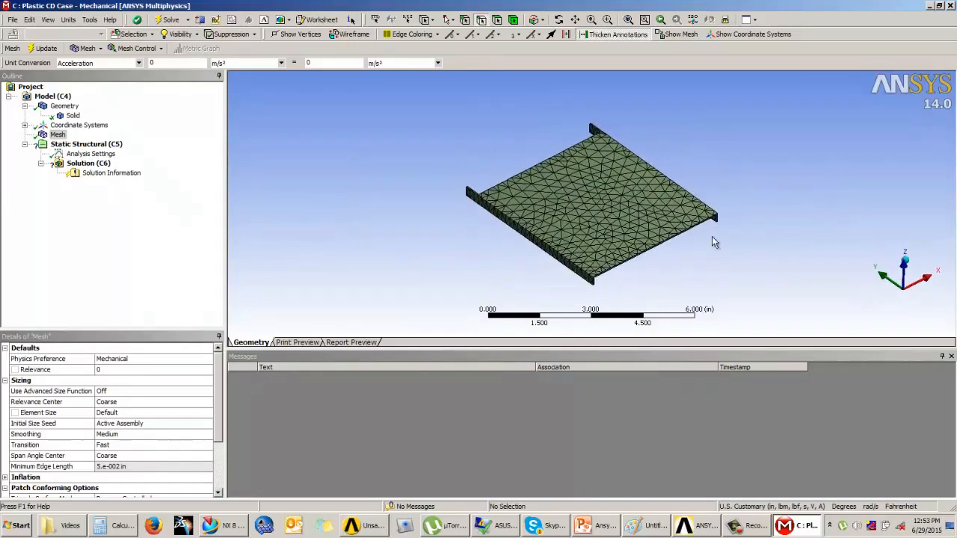
scroll(712, 236, "up", 3)
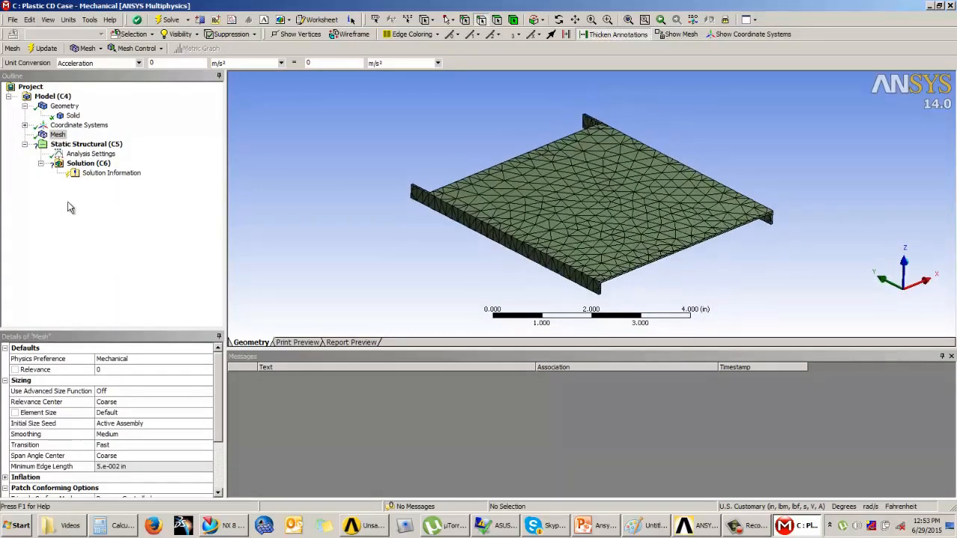
Insert a mesh Method control on the lid body and set it to Hex Dominant
left_click(136, 48)
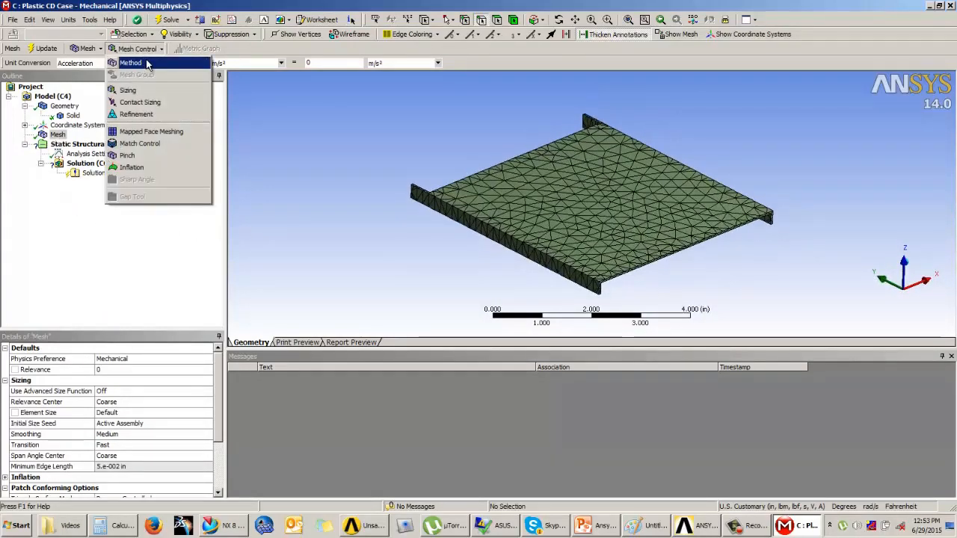
left_click(131, 63)
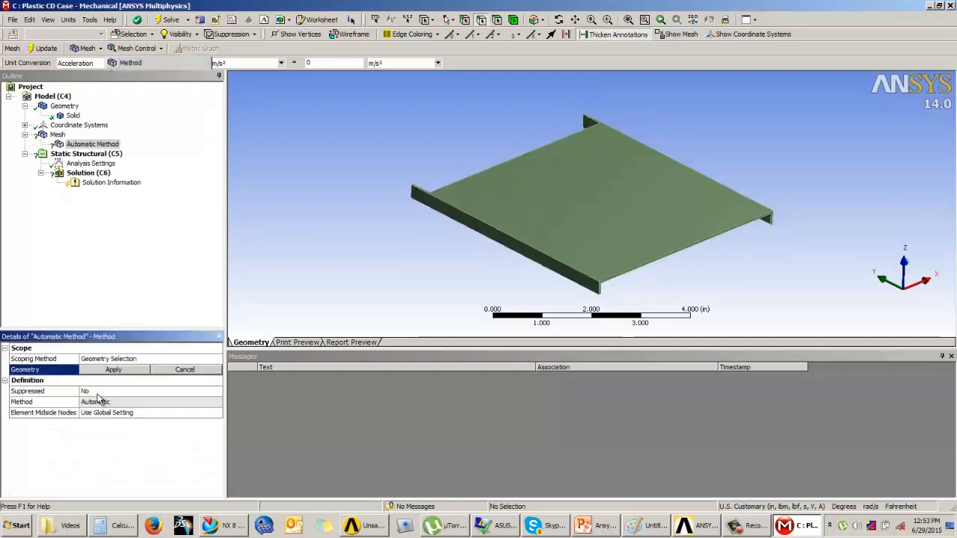
left_click(585, 207)
left_click(104, 371)
left_click(105, 401)
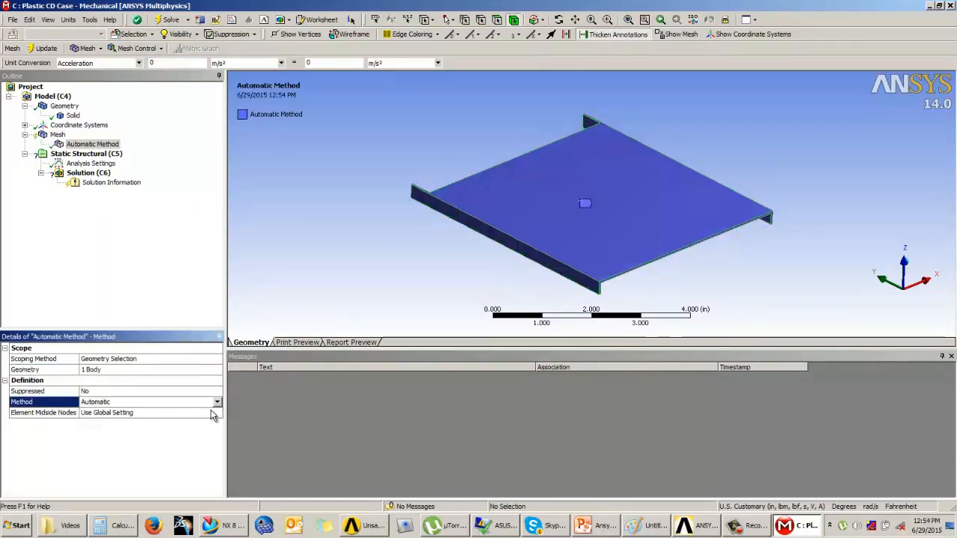
left_click(217, 401)
left_click(125, 427)
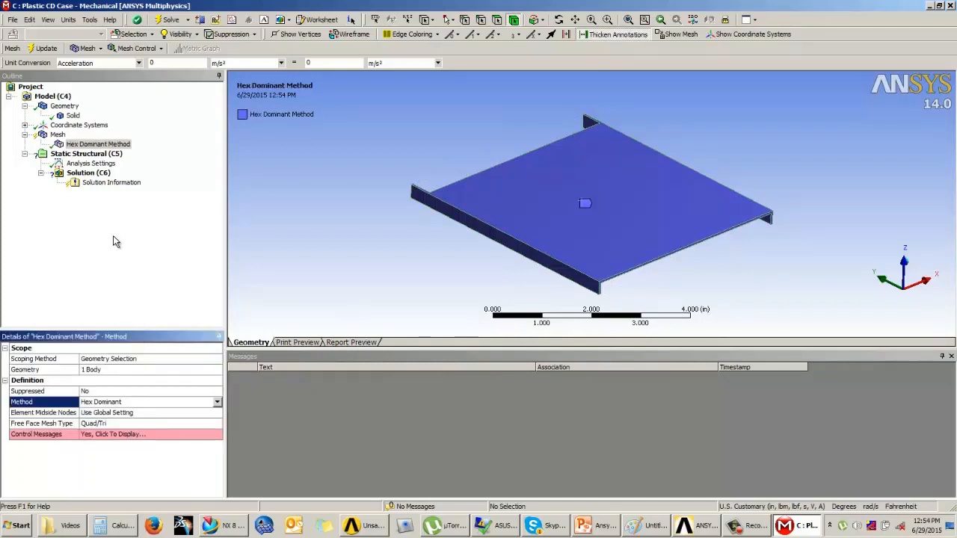
Regenerate the mesh with the Hex Dominant method
left_click(45, 48)
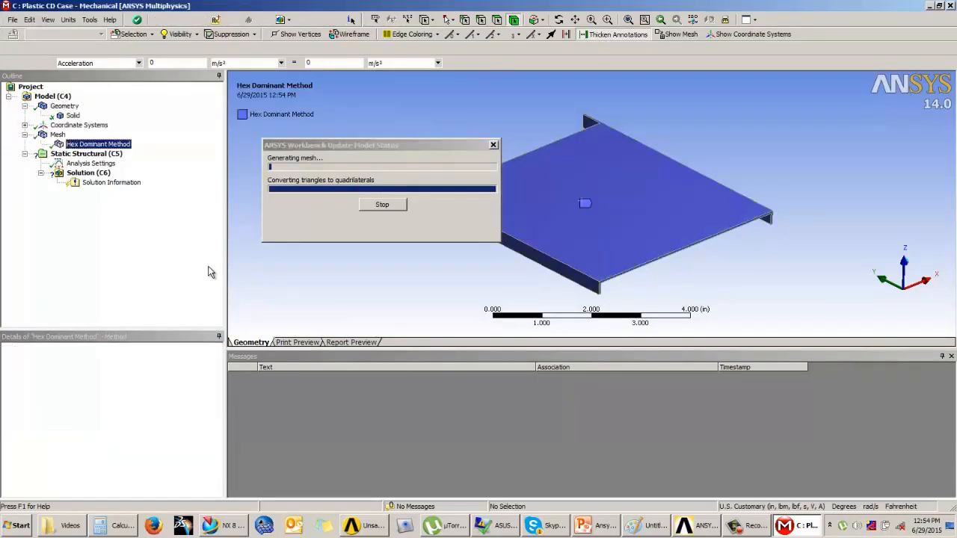
left_click(57, 136)
middle_click_drag(519, 252, 565, 239)
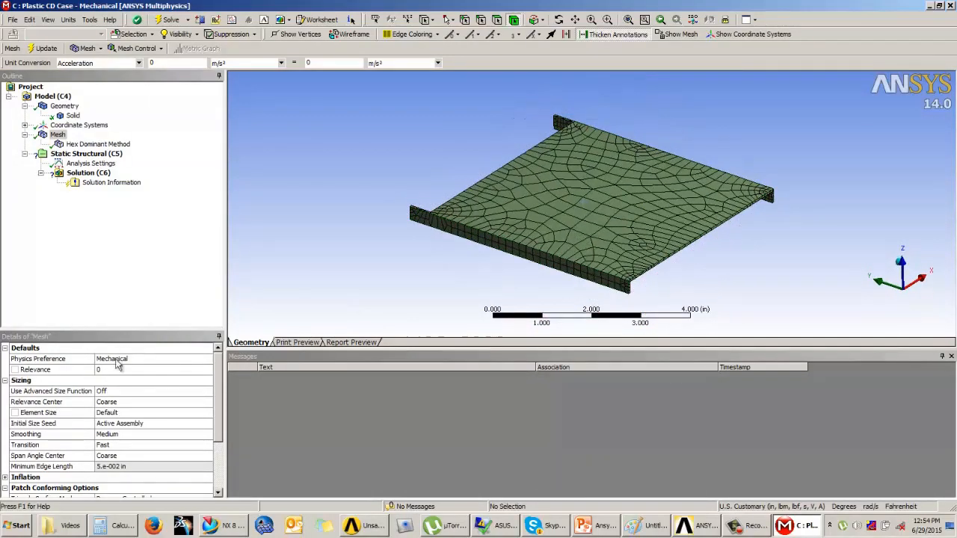
Set the mesh Relevance to 61 and update the mesh
left_click(130, 370)
left_click_drag(169, 373, 188, 373)
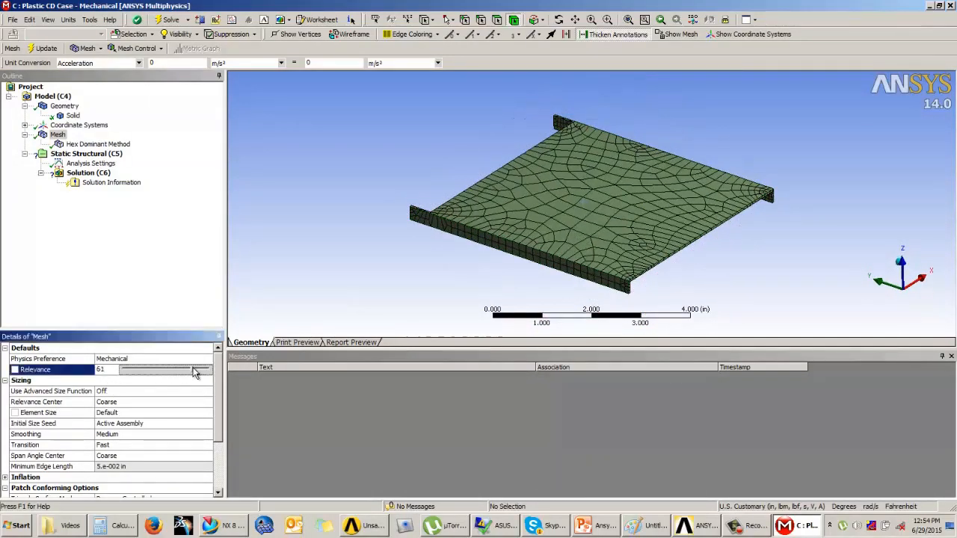
left_click(41, 48)
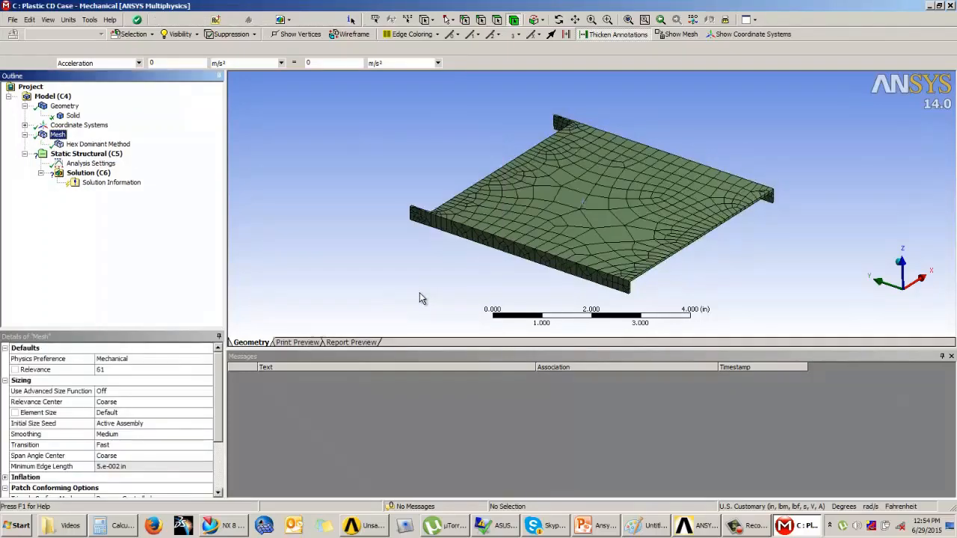
Delete the Hex Dominant mesh method
middle_click_drag(538, 241, 522, 225)
scroll(478, 194, "up", 5)
scroll(478, 194, "down", 2)
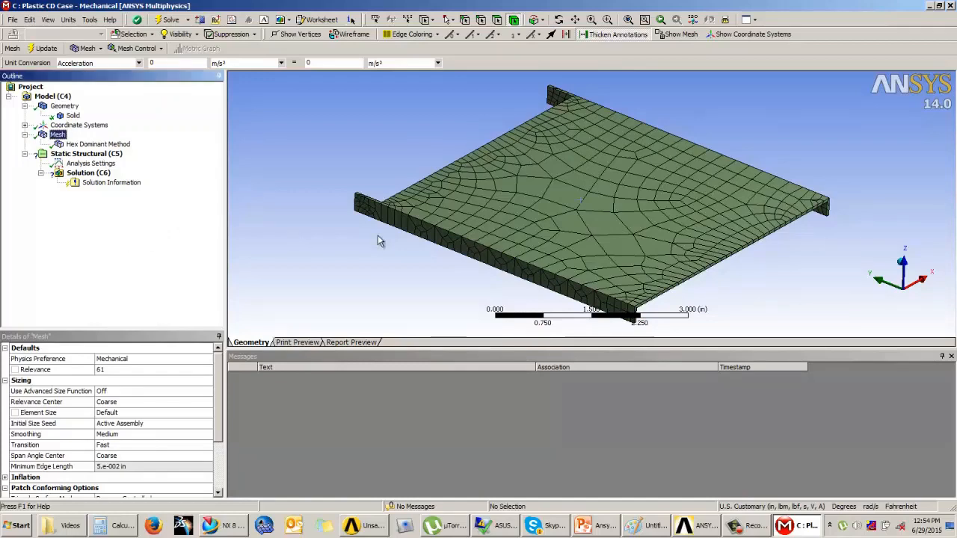
middle_click_drag(494, 219, 487, 225)
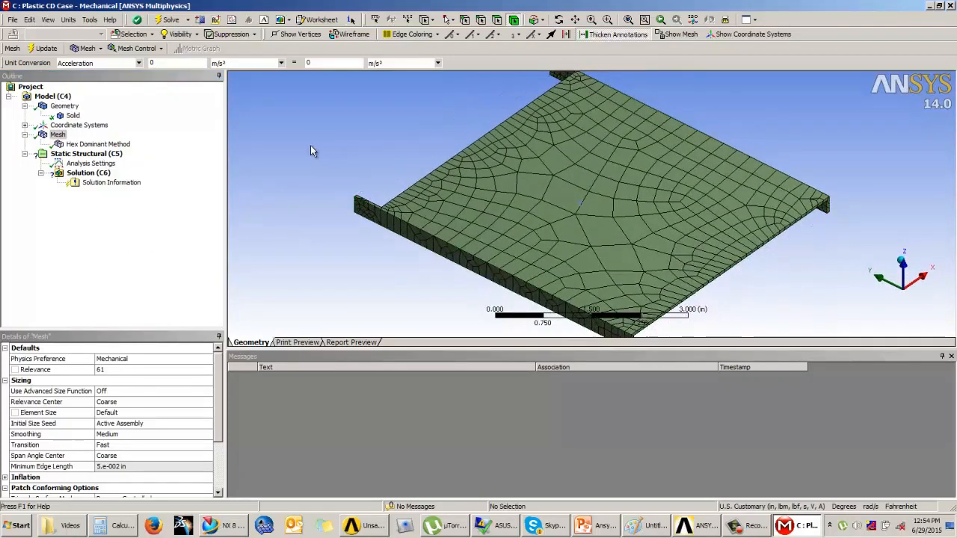
right_click(119, 144)
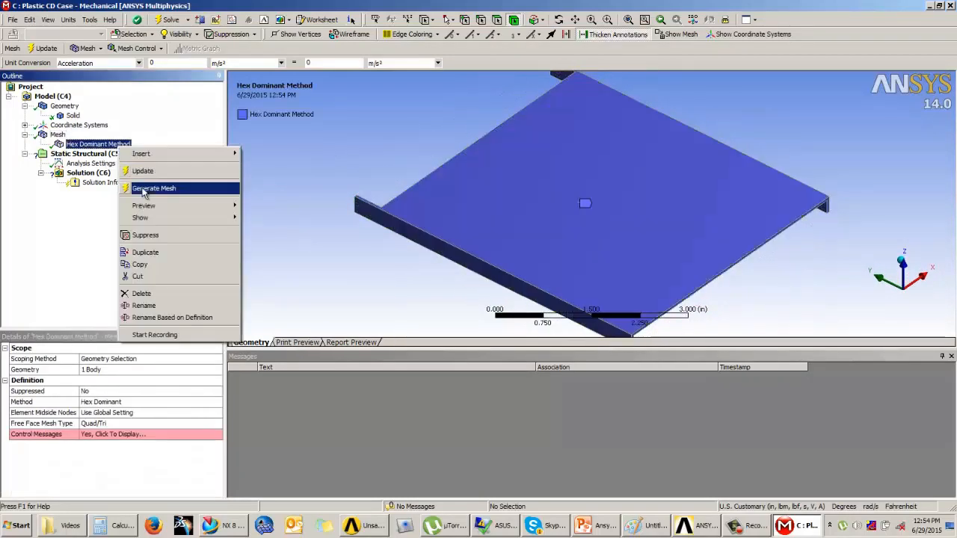
left_click(140, 293)
key("Return")
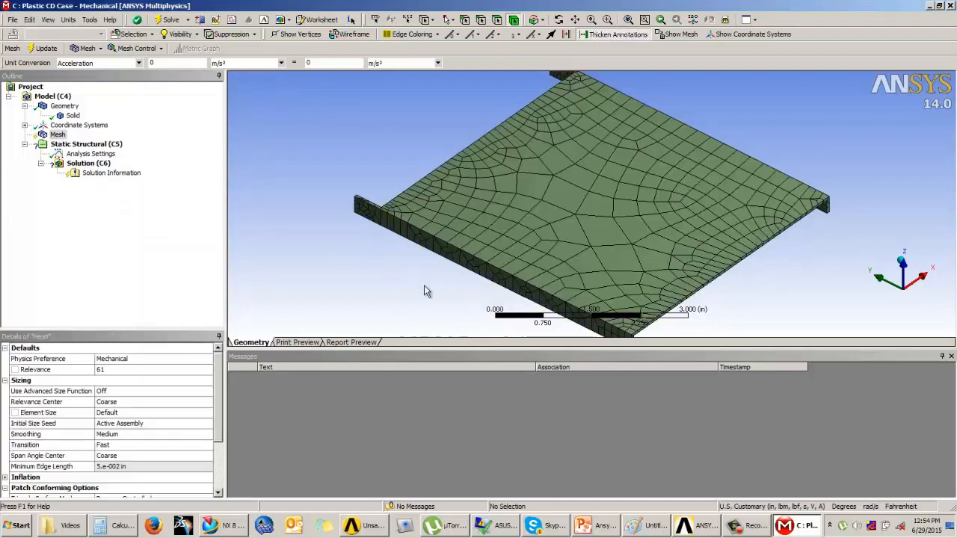
Set Use Advanced Size Function to On: Proximity and Curvature and update the mesh
left_click(132, 391)
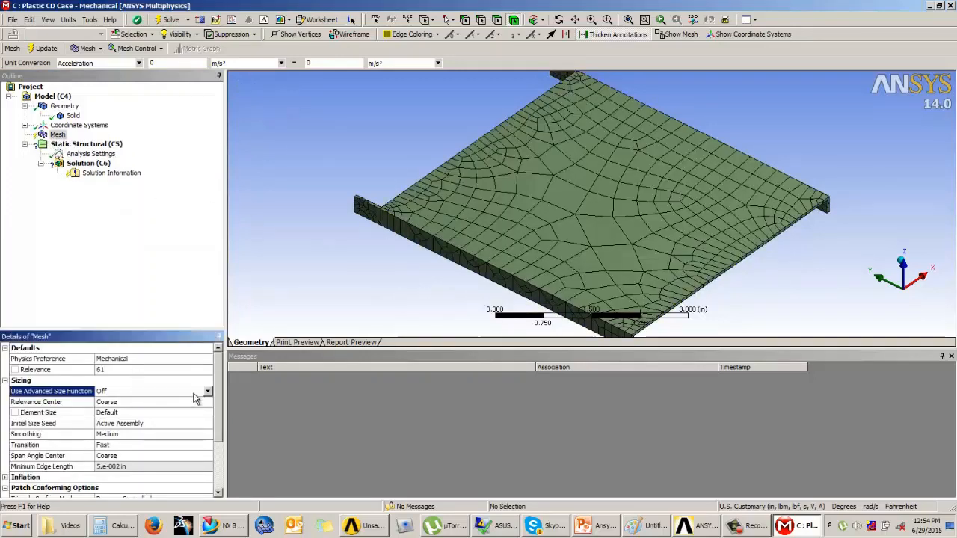
left_click(131, 391)
left_click(134, 407)
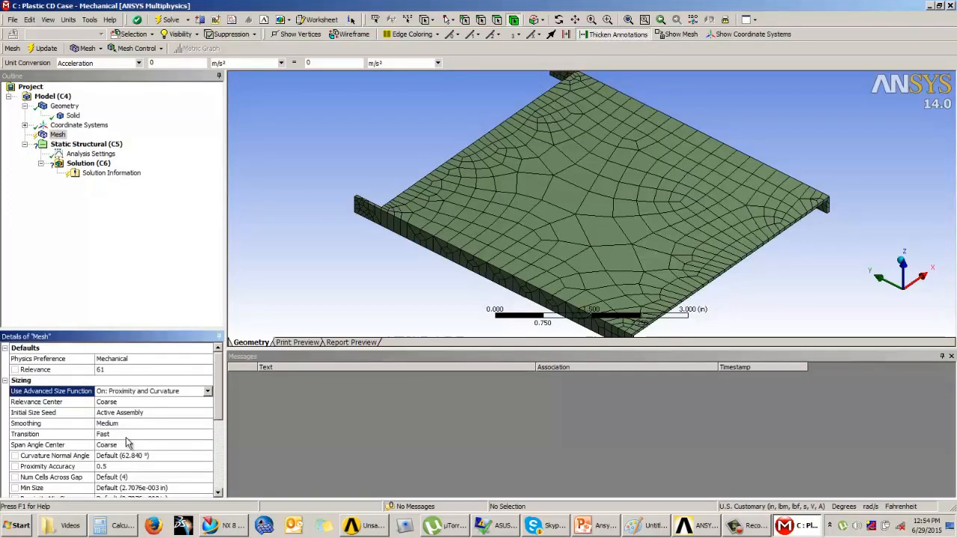
scroll(199, 418, "down", 3)
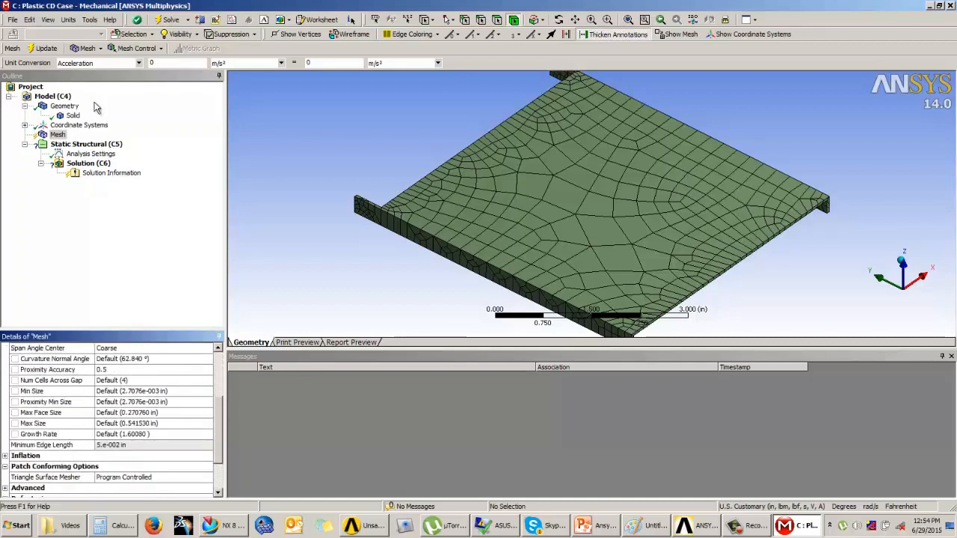
left_click(45, 48)
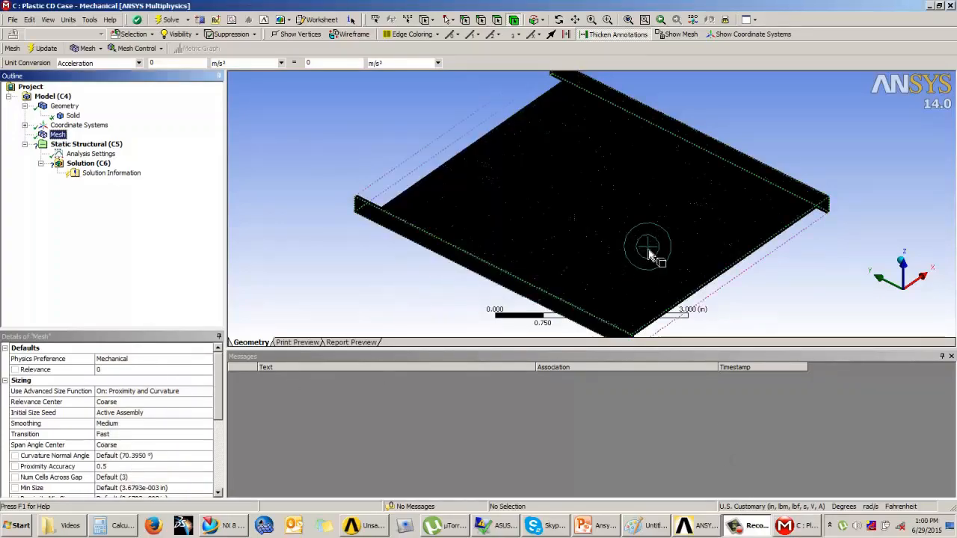
Zoom in and out to inspect the refined mesh on the lid
scroll(602, 241, "up", 5)
scroll(606, 233, "up", 8)
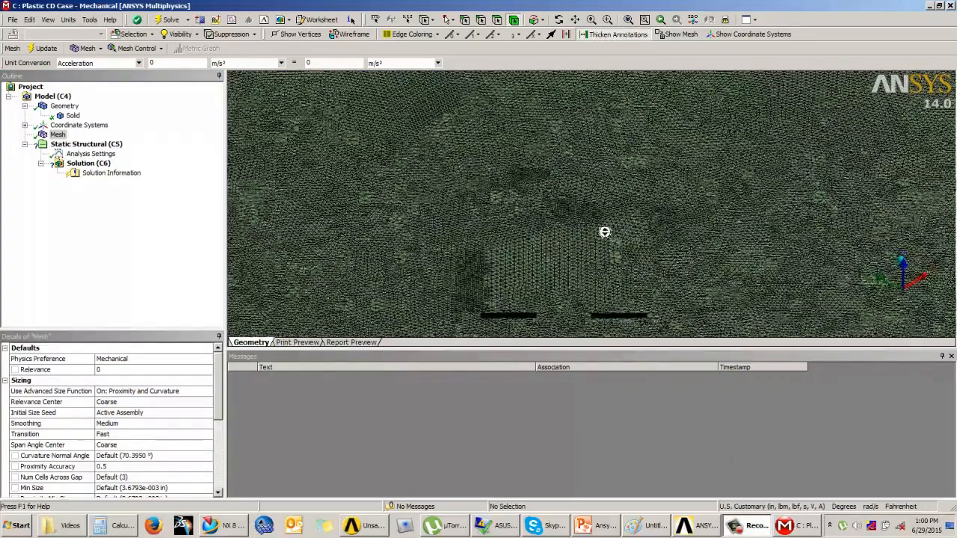
scroll(614, 232, "down", 10)
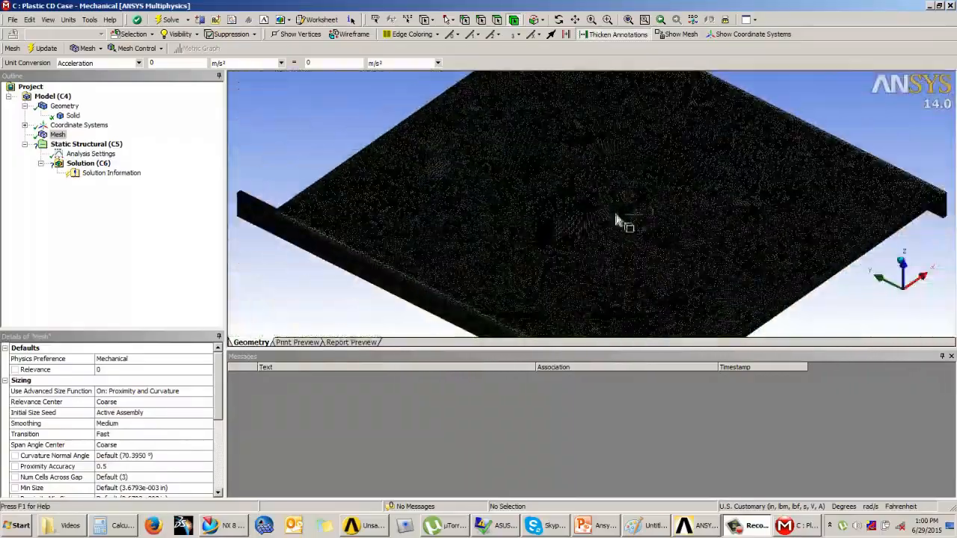
scroll(615, 216, "down", 4)
mouse_move(613, 217)
middle_mouse_down()
mouse_move(618, 190)
mouse_move(610, 219)
middle_mouse_up()
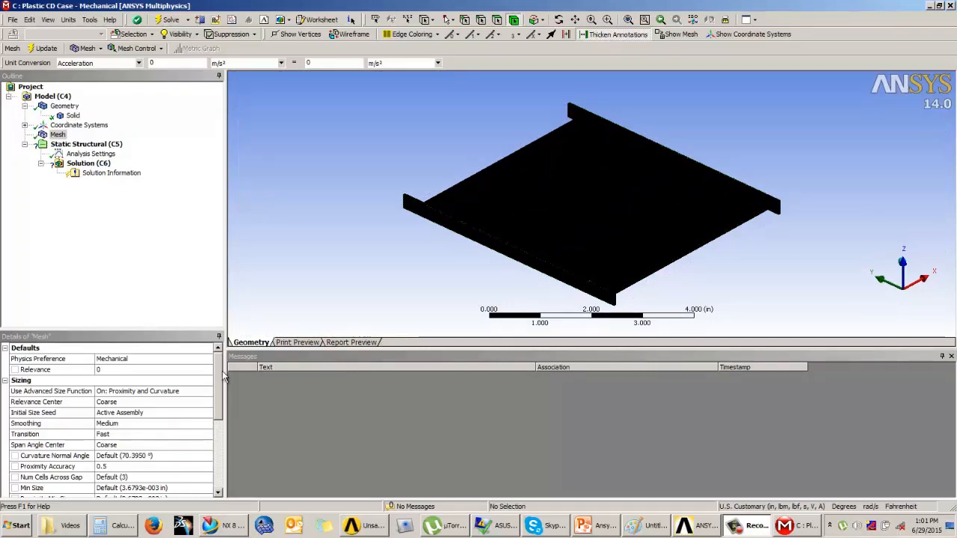
Set Use Advanced Size Function to Off and update the mesh
mouse_move(218, 372)
left_mouse_down()
mouse_move(224, 433)
mouse_move(225, 364)
left_mouse_up()
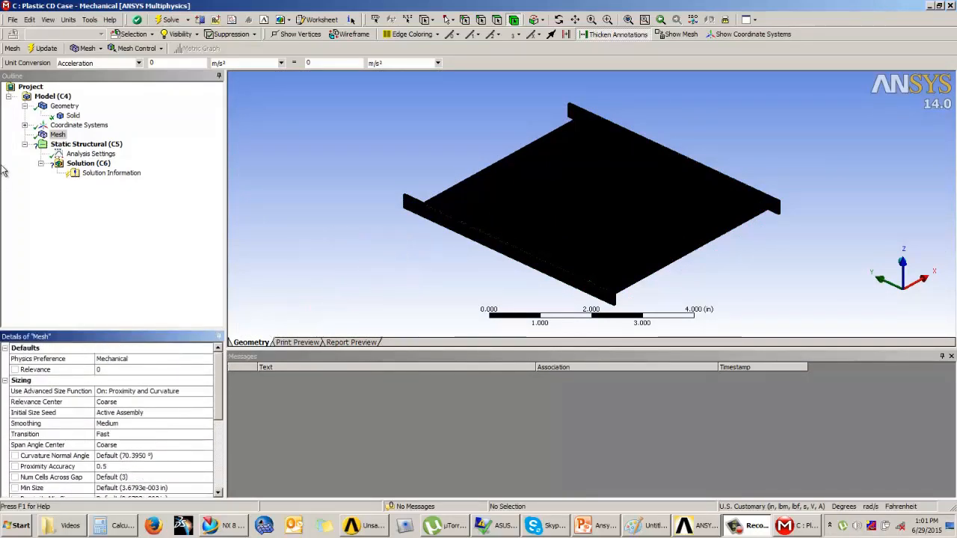
left_click(202, 394)
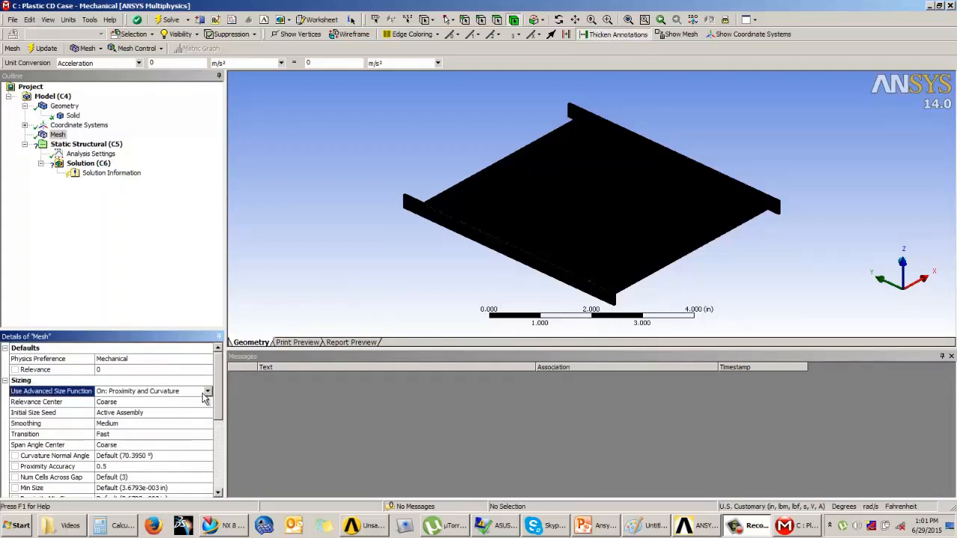
left_click(208, 397)
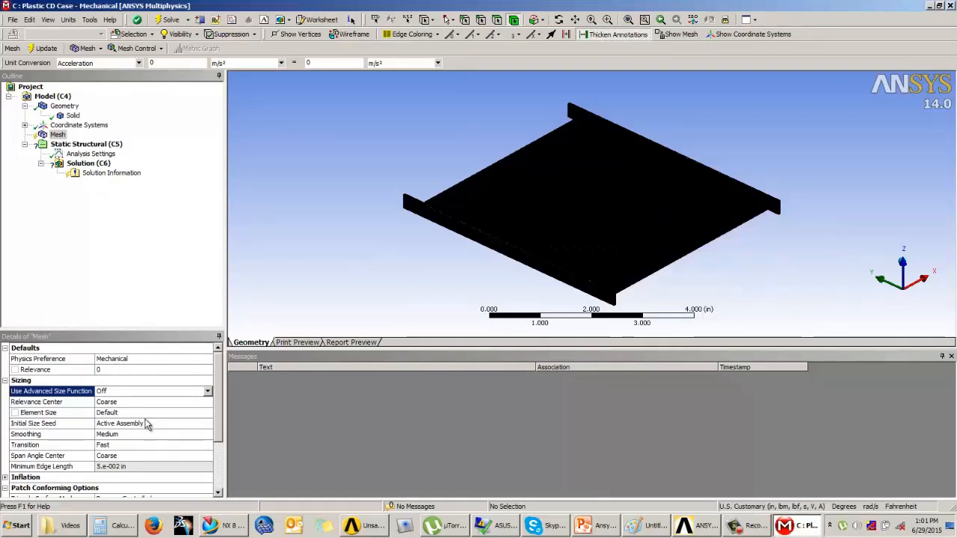
left_click(208, 392)
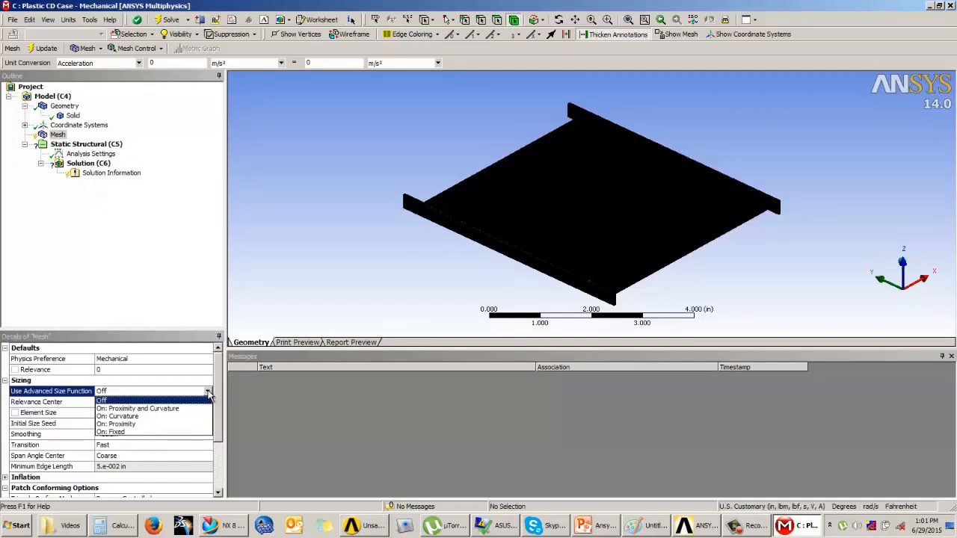
left_click(82, 221)
left_click(44, 49)
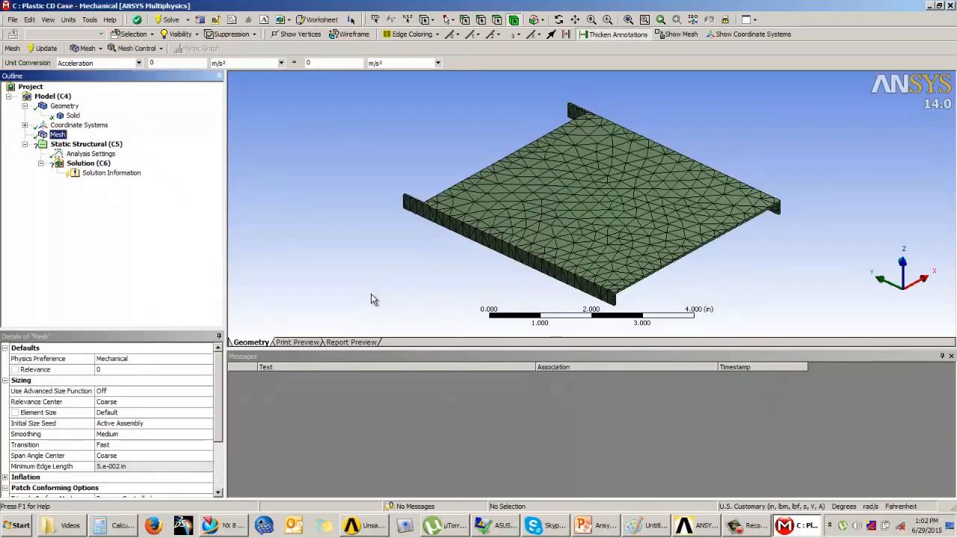
Set the mesh Element Size to 0.10 in and regenerate the mesh
middle_click_drag(575, 245, 540, 264)
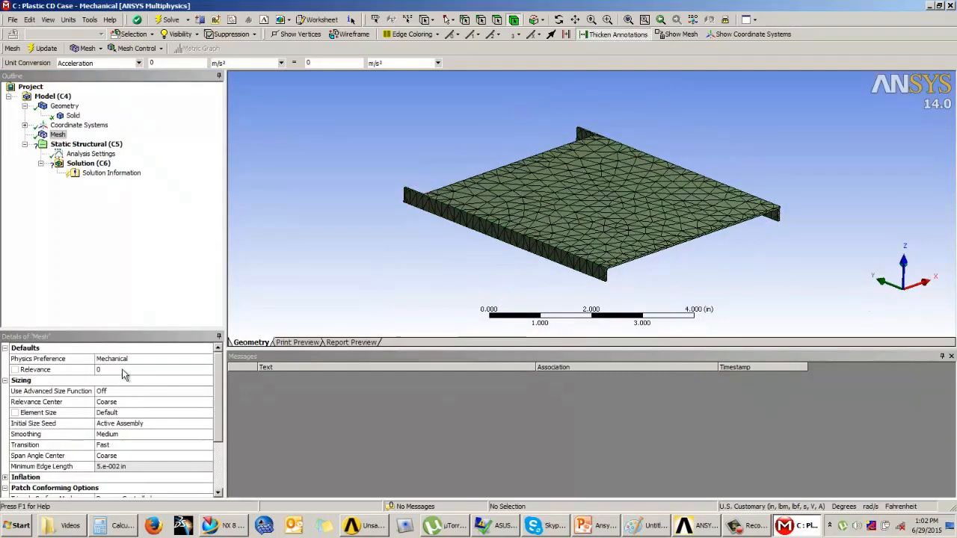
middle_click_drag(394, 263, 440, 234)
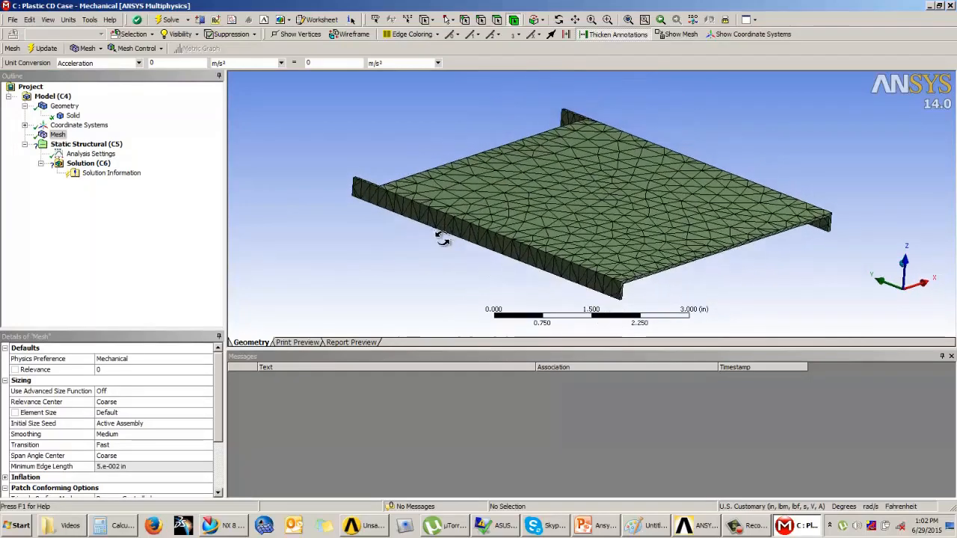
left_click(110, 412)
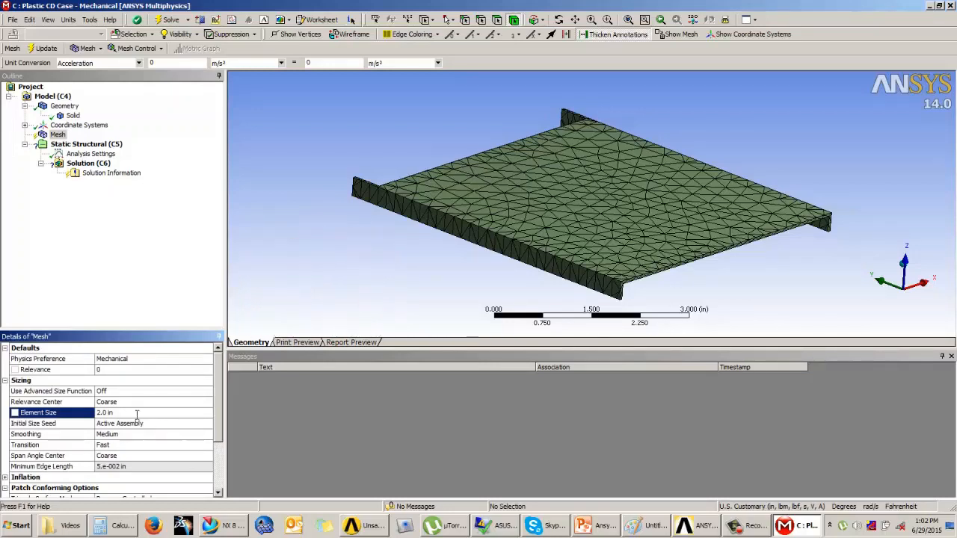
type("20")
key("Return")
key("Return")
left_click(48, 50)
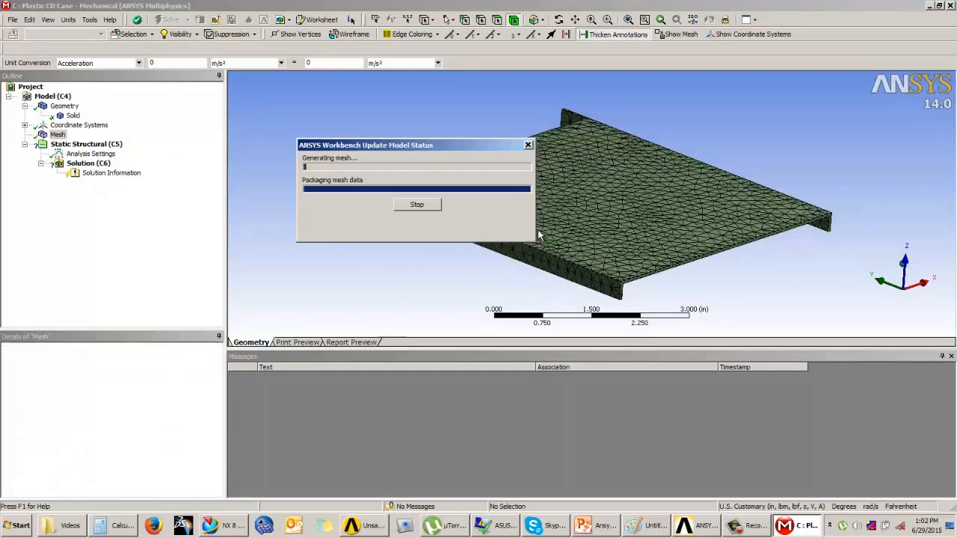
middle_click_drag(549, 222, 585, 224)
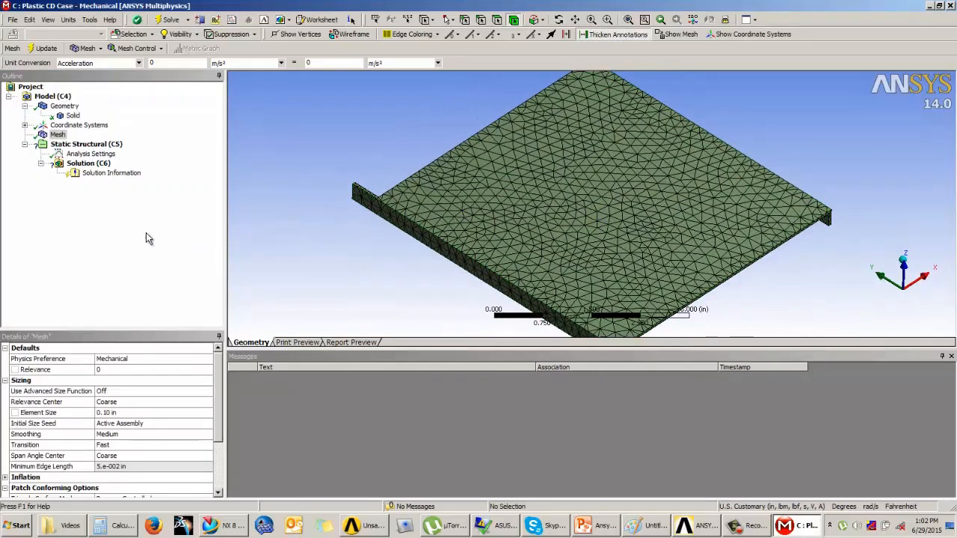
Switch to PowerPoint and review the Example 4 slide's loading, material properties and dimensions
left_click(95, 145)
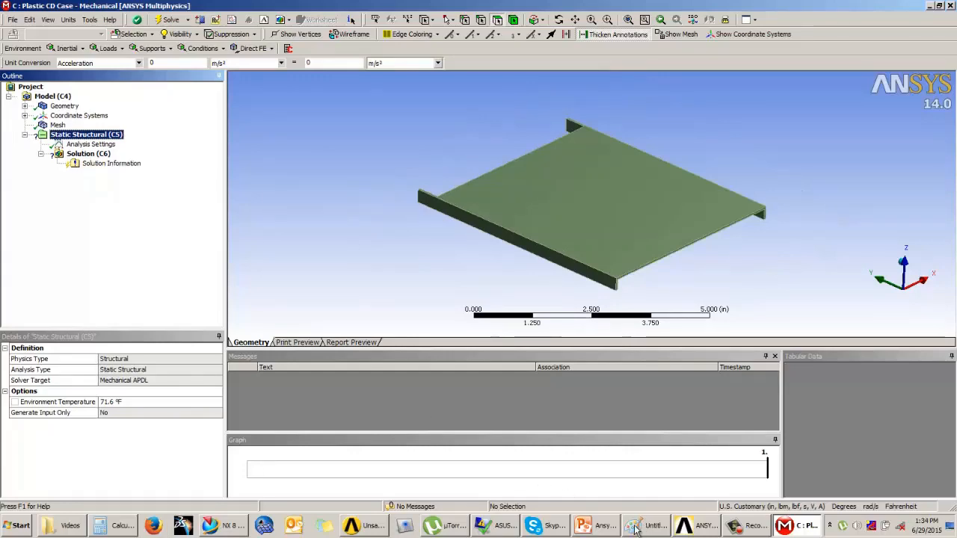
left_click(599, 527)
scroll(624, 333, "up", 5)
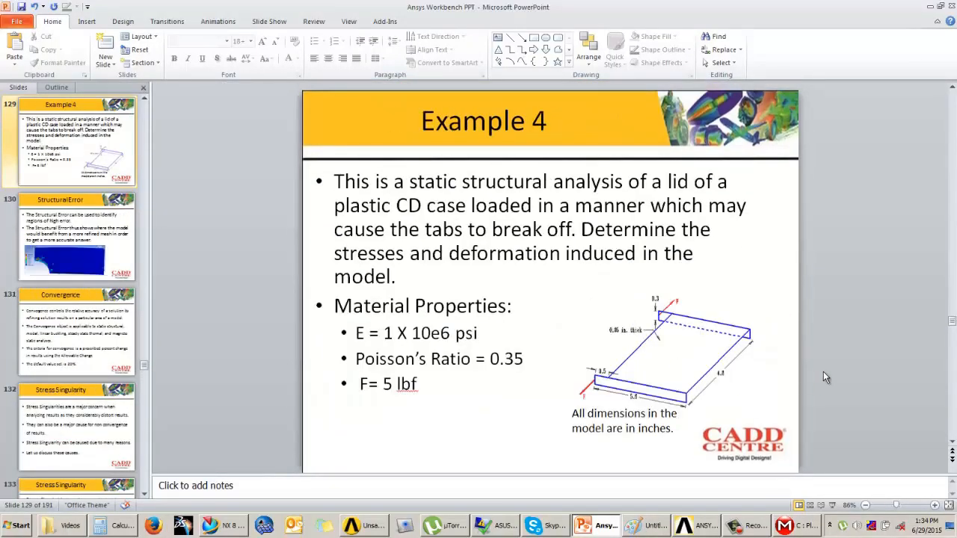
left_click(832, 505)
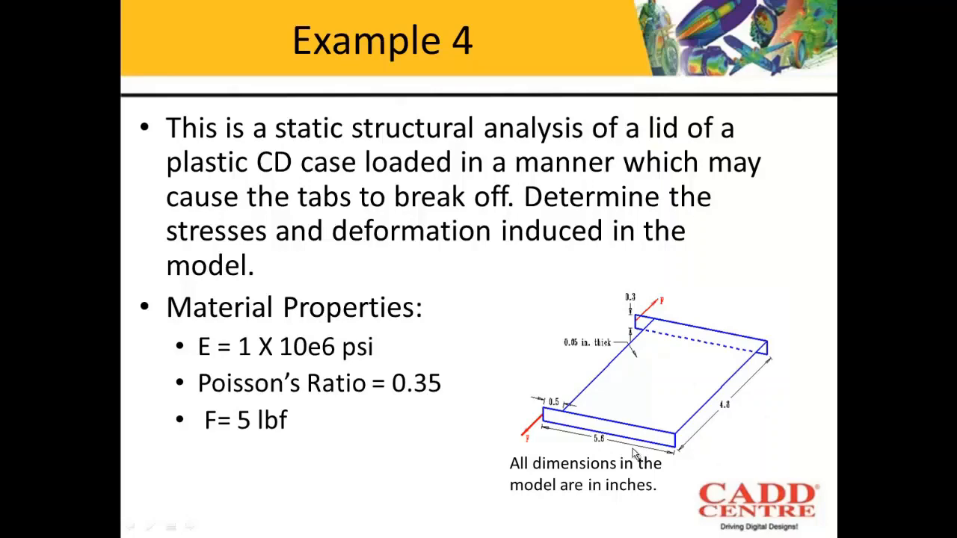
key("Escape")
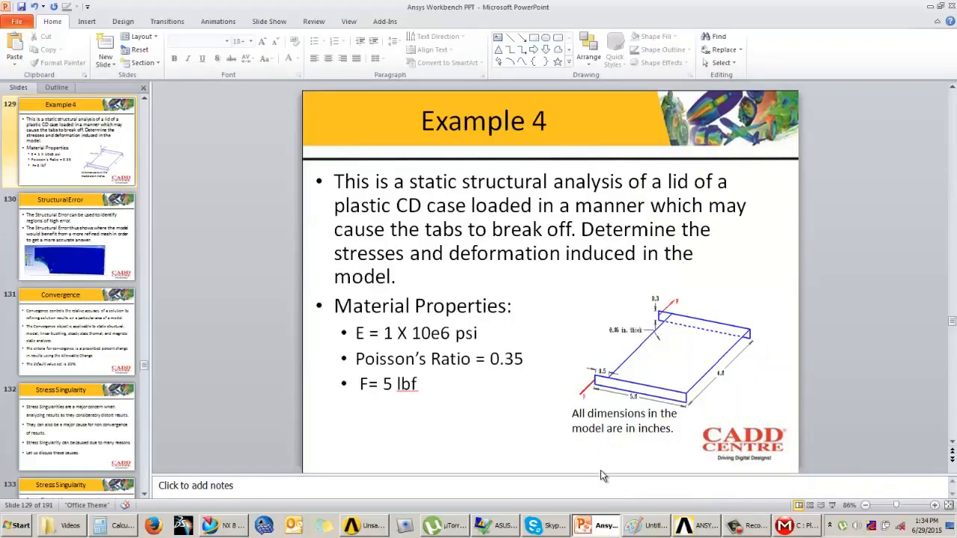
left_click(929, 6)
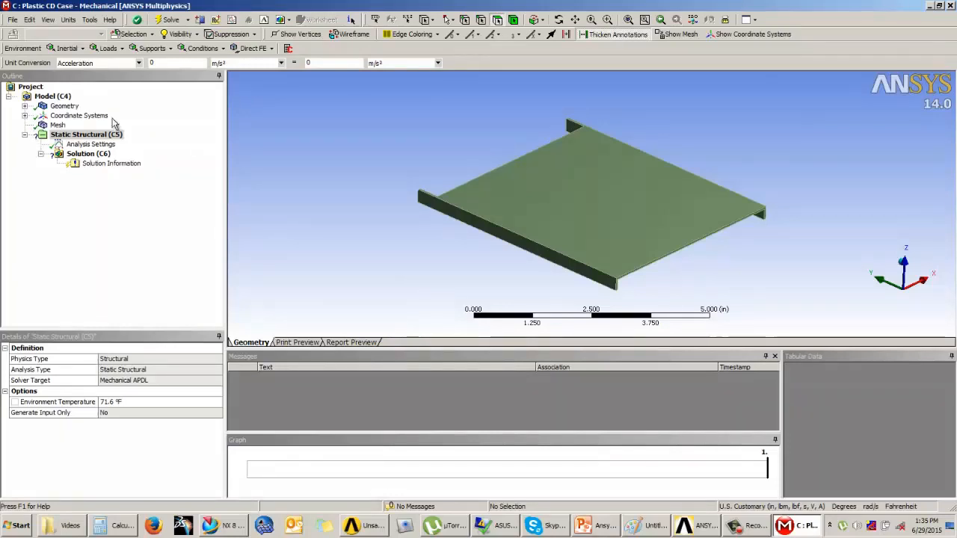
Add a Frictionless Support scoped to two thin edge faces of the lid
left_click(149, 48)
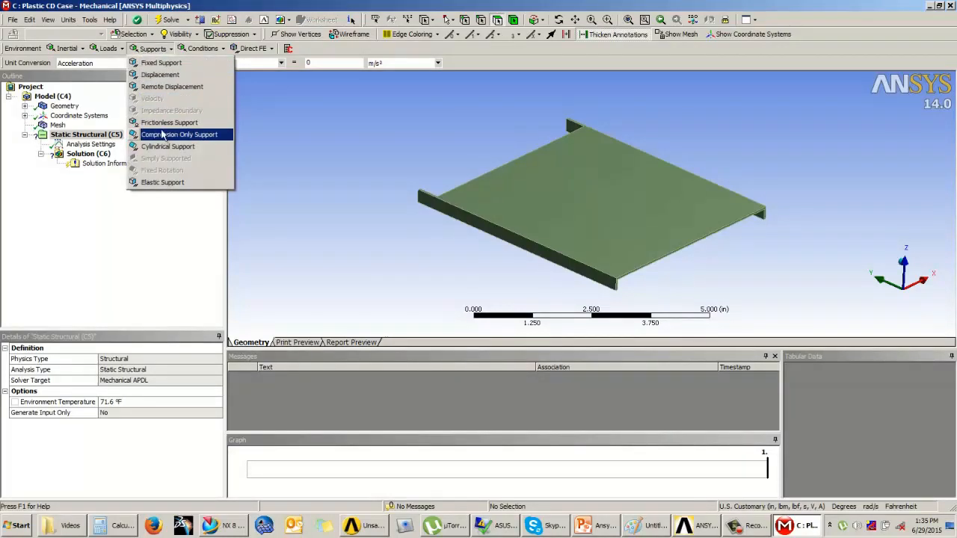
left_click(161, 122)
middle_click_drag(472, 280, 671, 236)
scroll(497, 154, "up", 4)
scroll(581, 219, "up", 3)
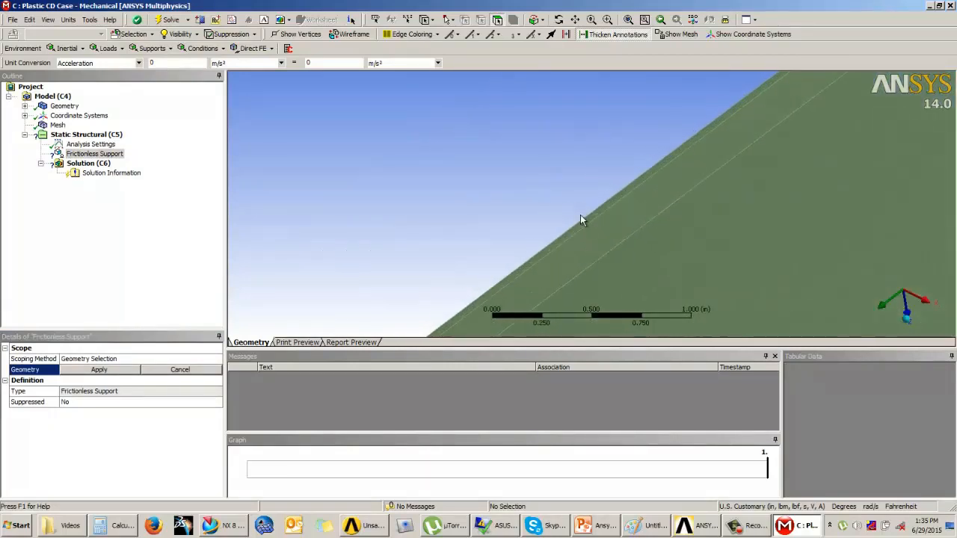
left_click(573, 232)
middle_click_drag(498, 170, 608, 153)
scroll(654, 235, "up", 4)
left_click(652, 244, "ctrl")
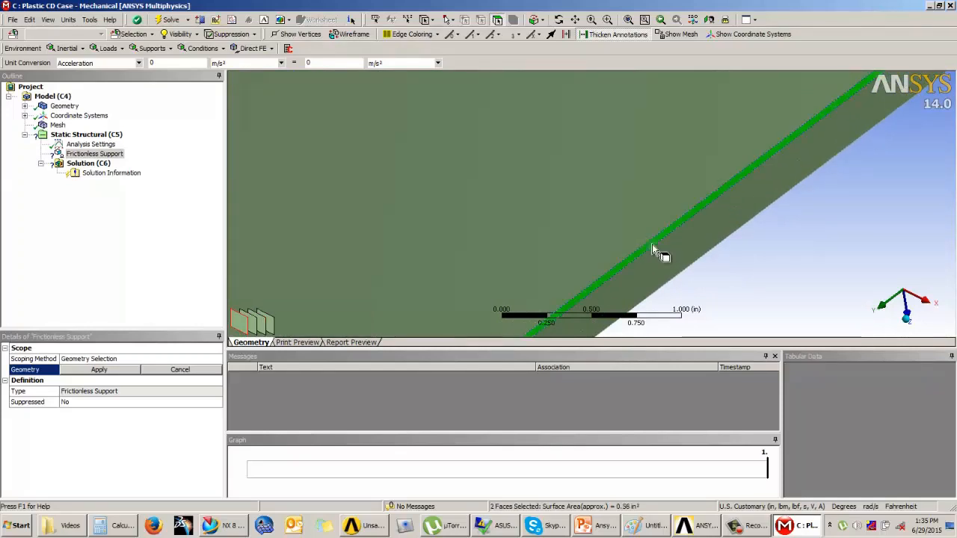
left_click(109, 369)
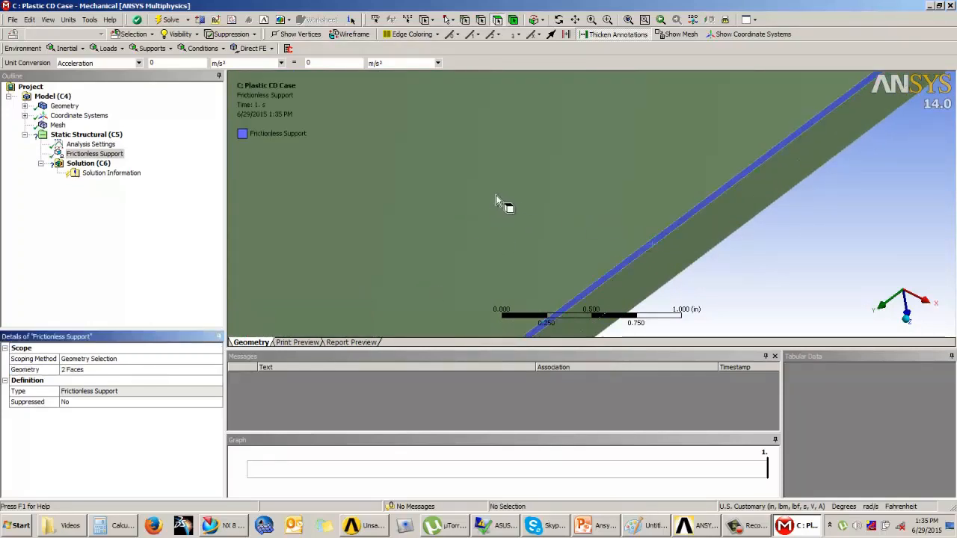
Add a Force on the end face of one tab with a magnitude of 5 lbf
scroll(795, 250, "down", 6)
middle_click_drag(683, 252, 566, 176)
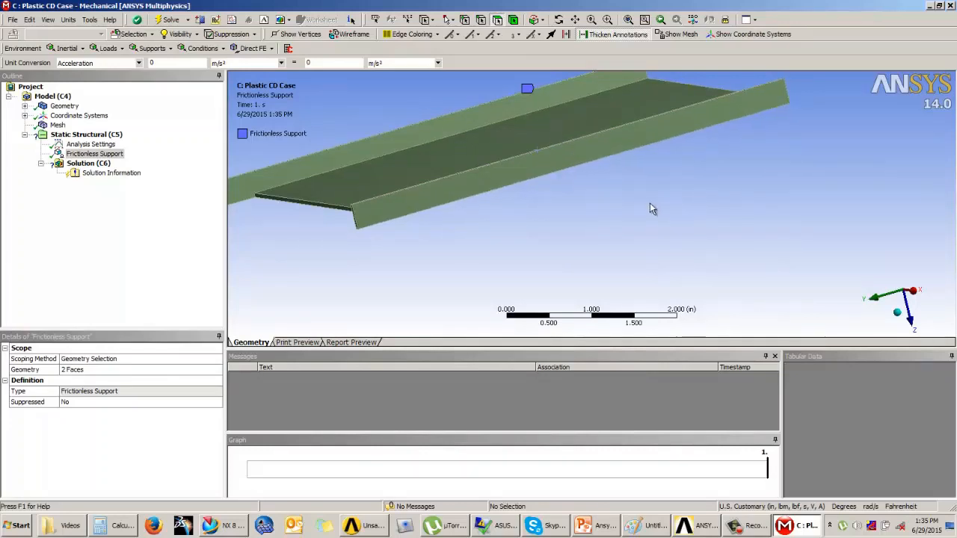
middle_click_drag(649, 208, 598, 196)
scroll(641, 207, "up", 4)
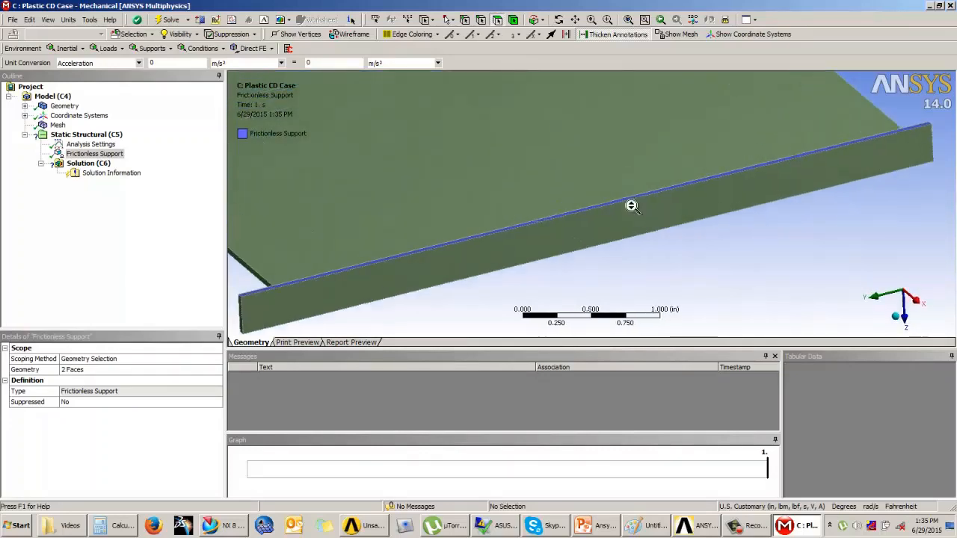
middle_click_drag(631, 206, 538, 266, "ctrl")
scroll(672, 238, "down", 5)
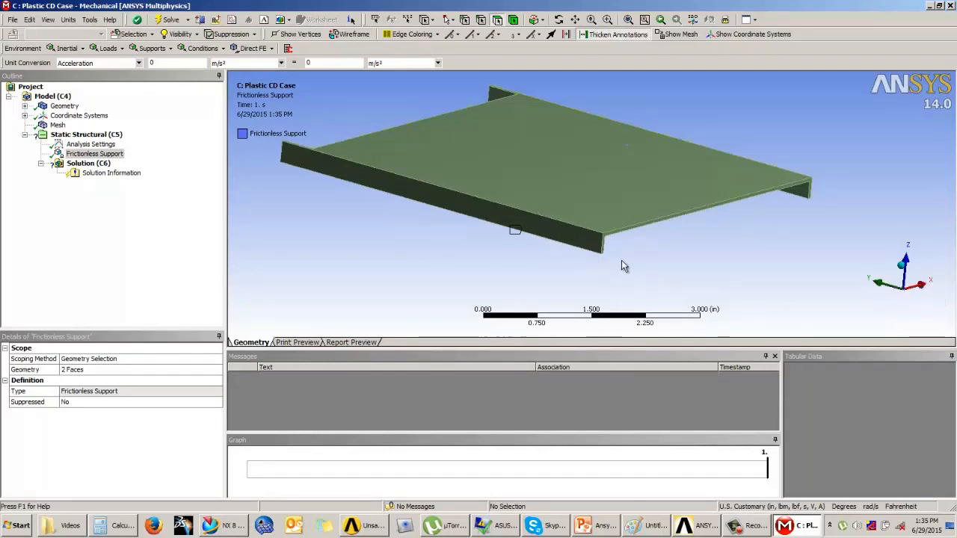
middle_click_drag(553, 240, 470, 240)
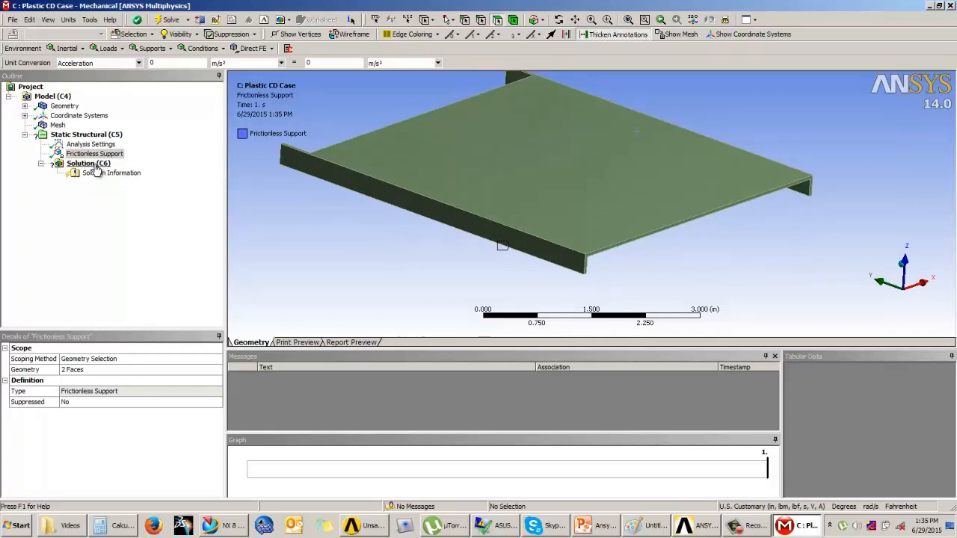
left_click(86, 136)
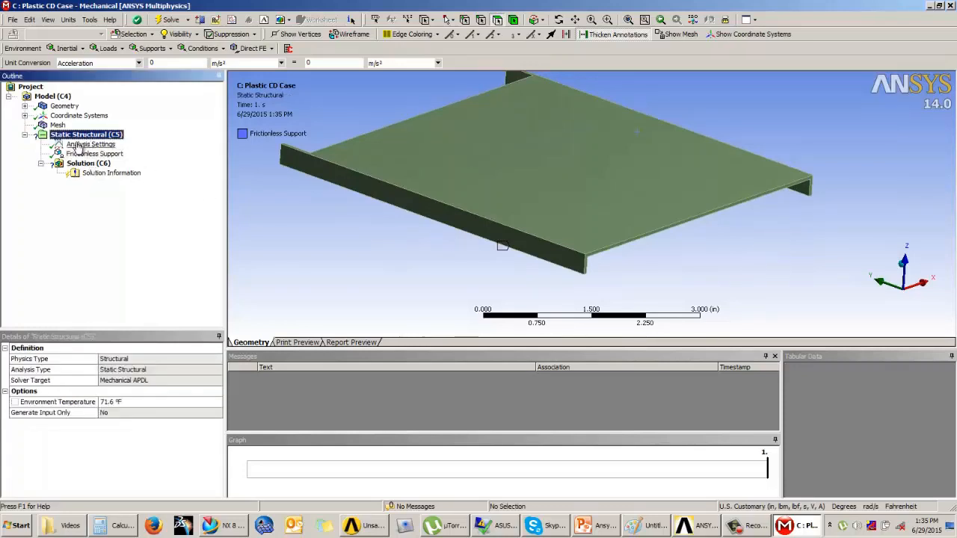
left_click(108, 48)
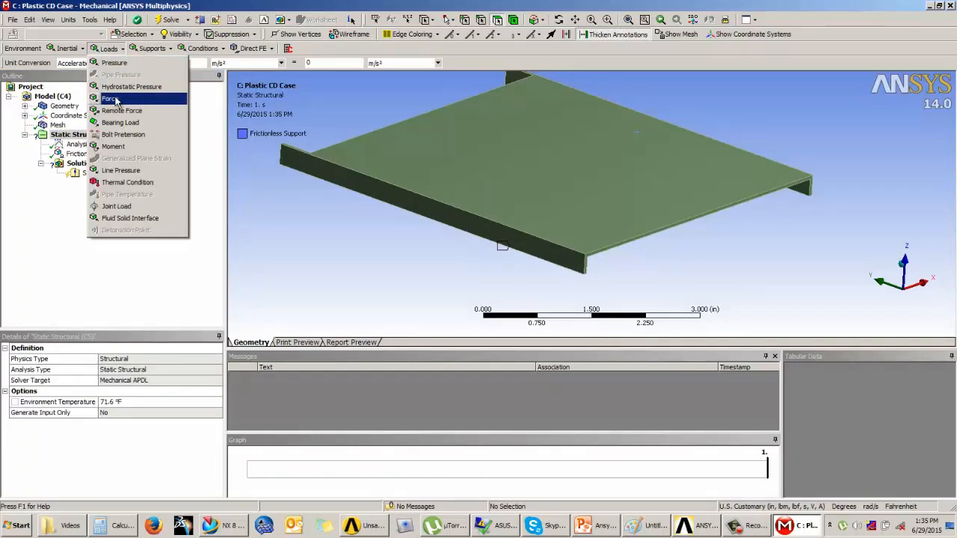
left_click(118, 97)
middle_click_drag(437, 171, 431, 209)
left_click(424, 205)
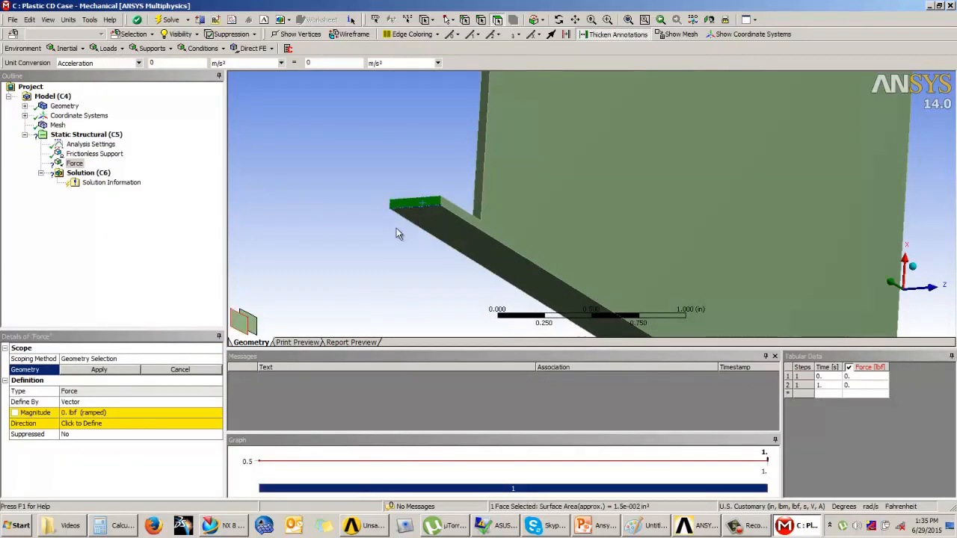
left_click(100, 370)
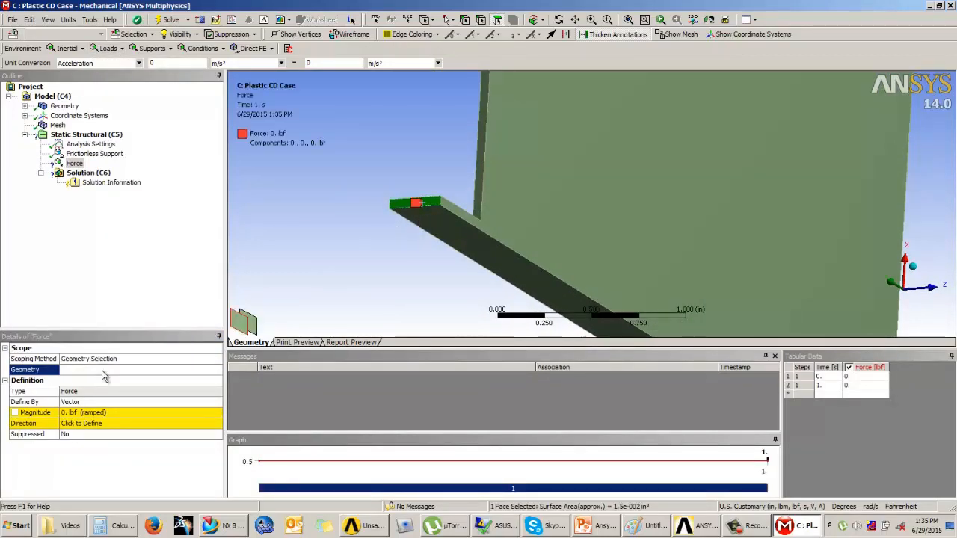
left_click(103, 413)
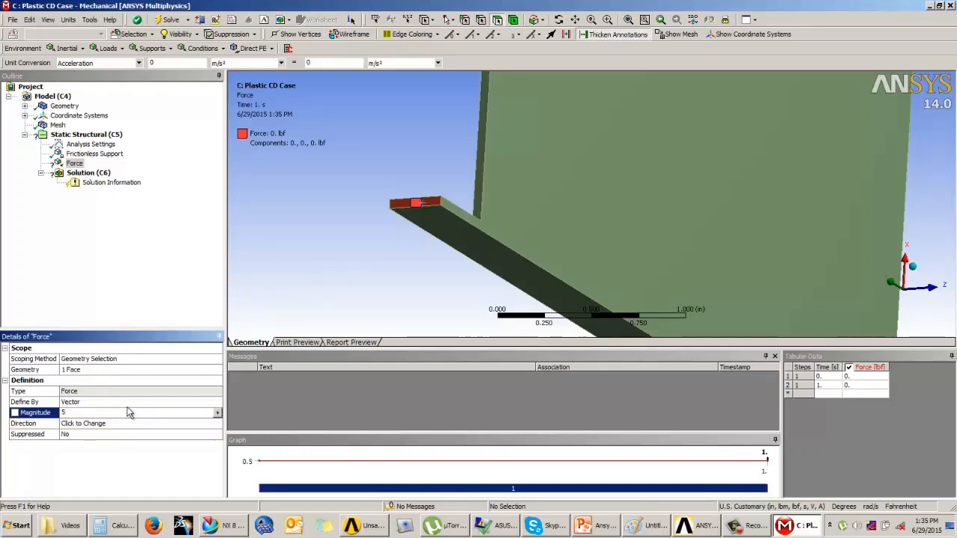
type("5")
key("Return")
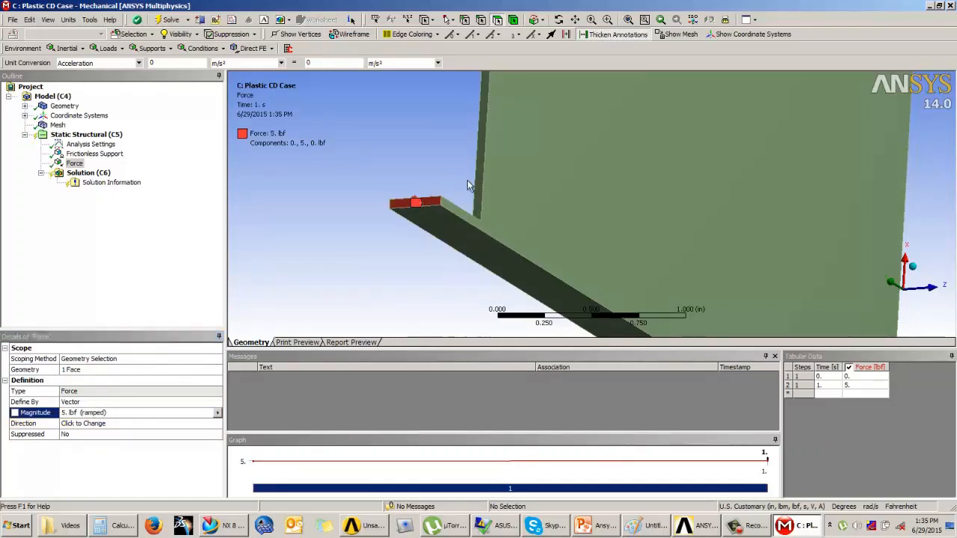
Redefine the first force's direction along the lid's long edge
middle_click_drag(467, 183, 478, 207)
left_click(107, 428)
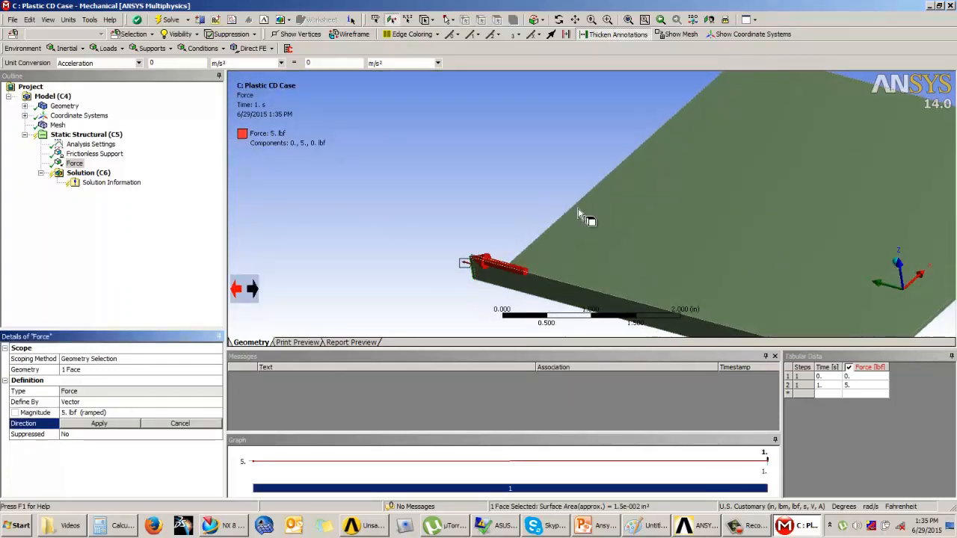
left_click(560, 240)
left_click(98, 423)
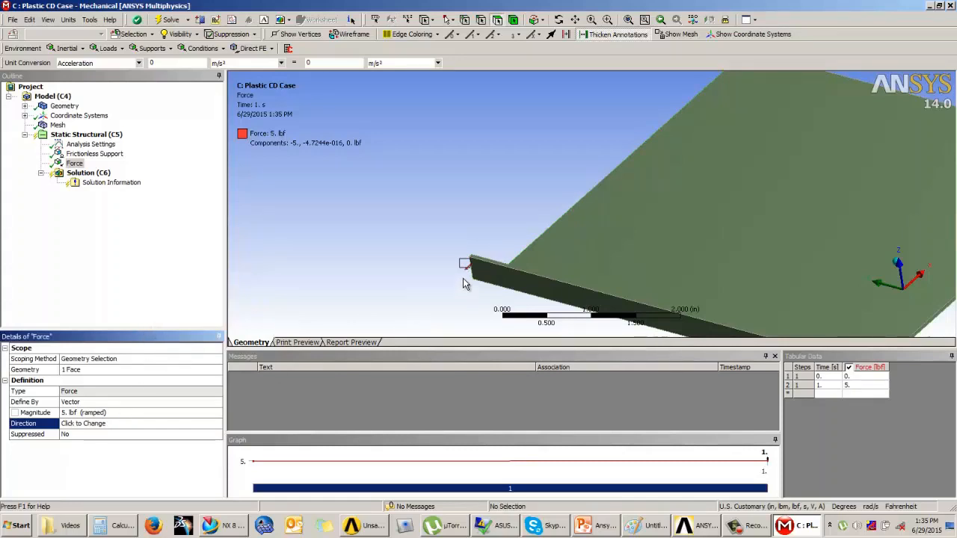
Add a second Force on the end face of the opposite tab with a magnitude of 5 lbf
middle_click_drag(455, 261, 515, 248)
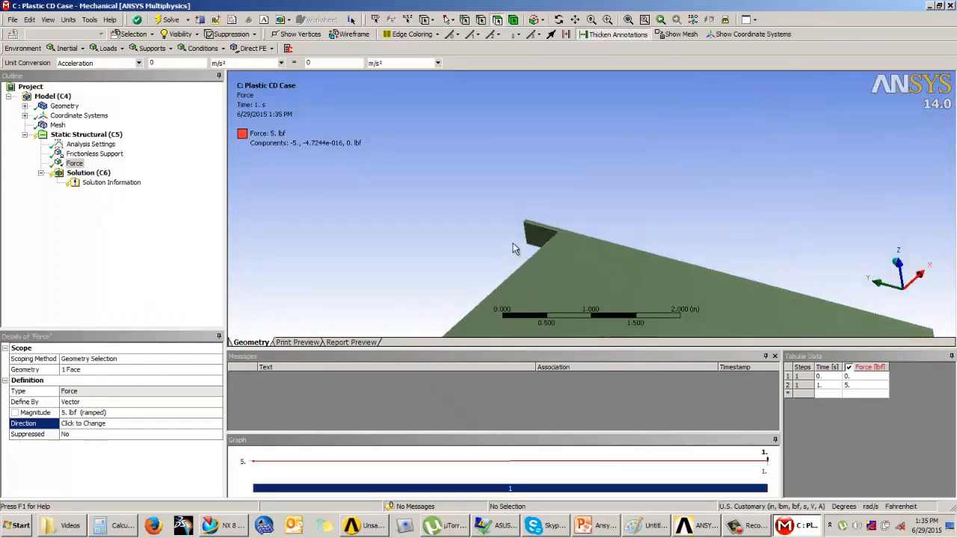
left_click(108, 48)
left_click(109, 98)
middle_click_drag(421, 239, 519, 235)
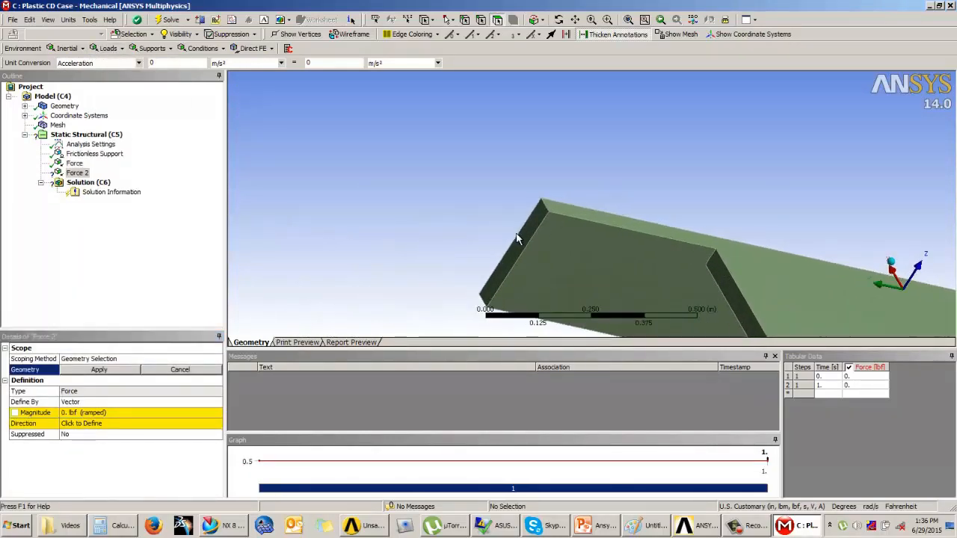
left_click(522, 236)
left_click(99, 369)
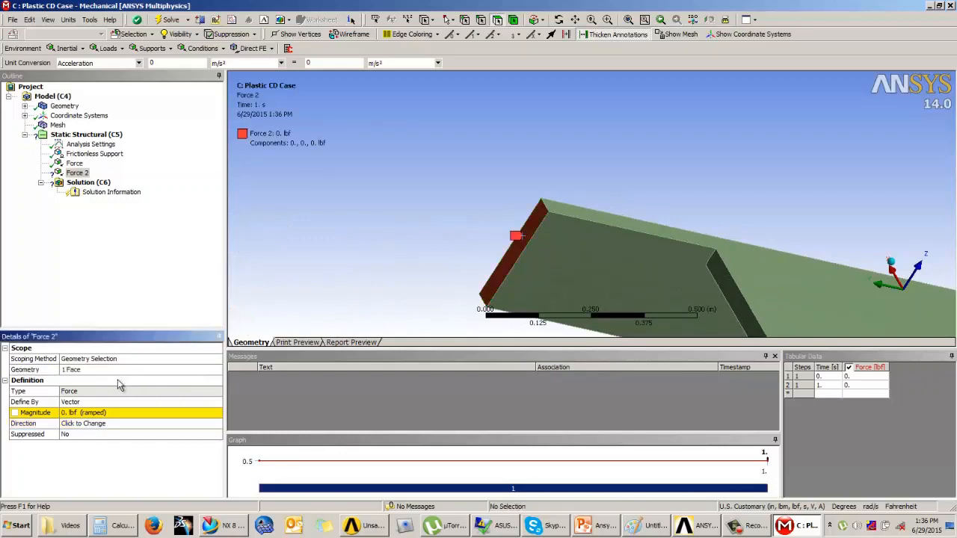
left_click(99, 413)
type("5")
key("Return")
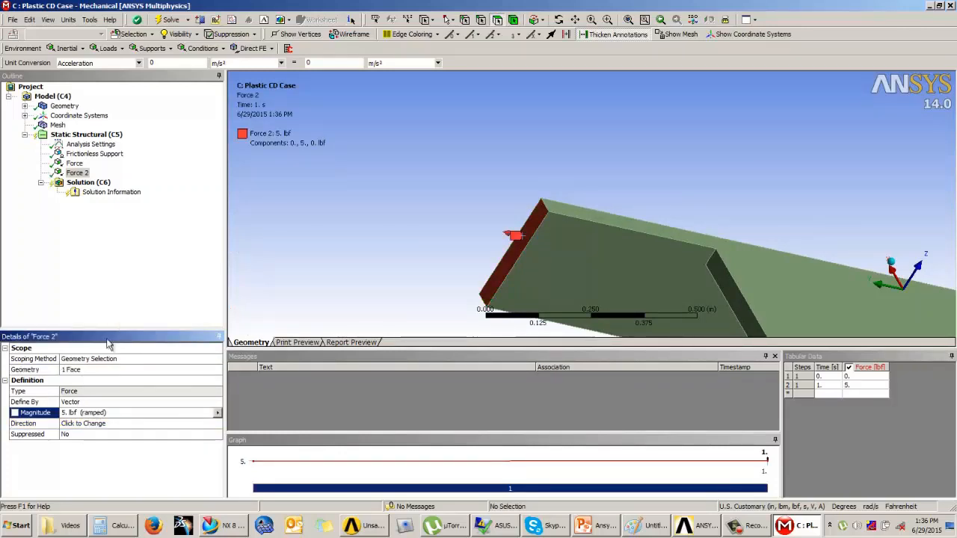
Redefine the second force's direction along the lid's long edge, reversing it to point the opposite way
left_click(83, 423)
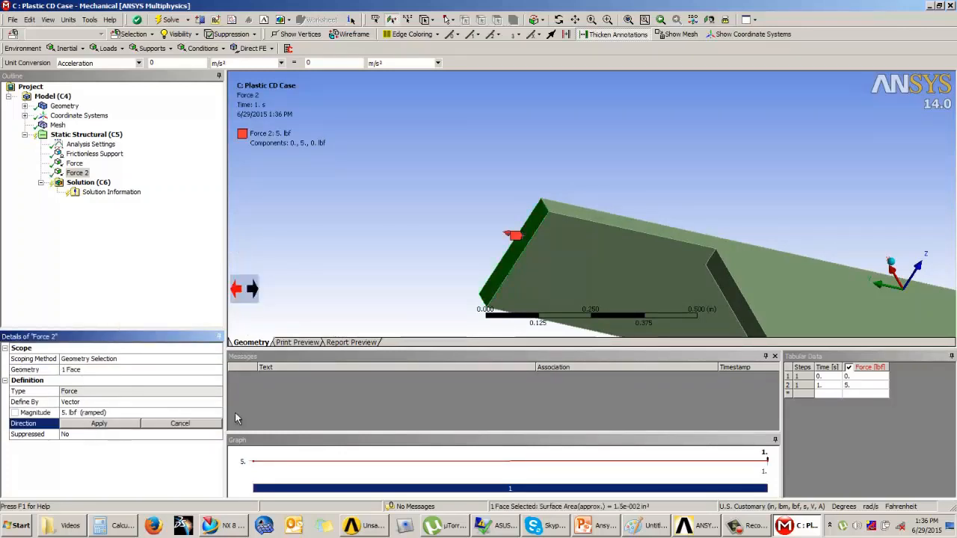
left_click(743, 299)
left_click(251, 288)
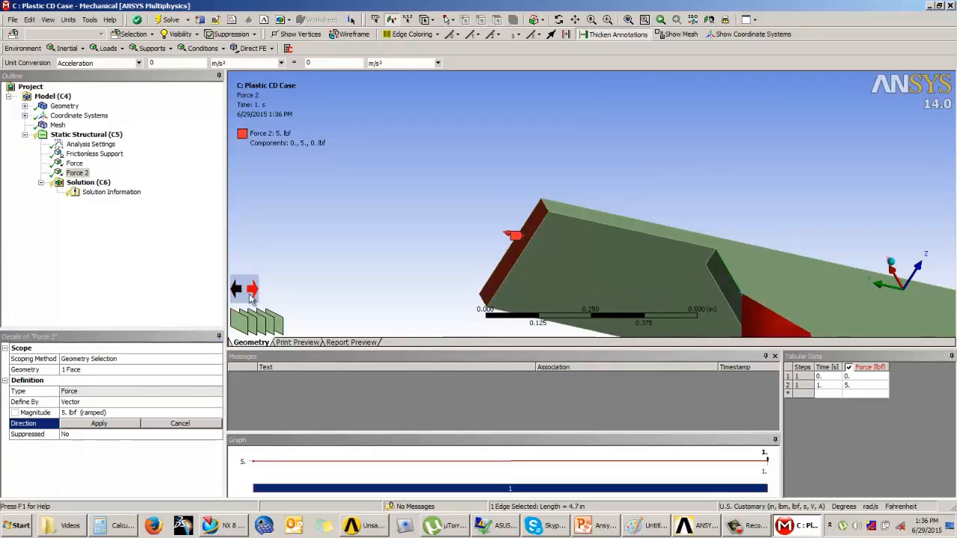
left_click(112, 424)
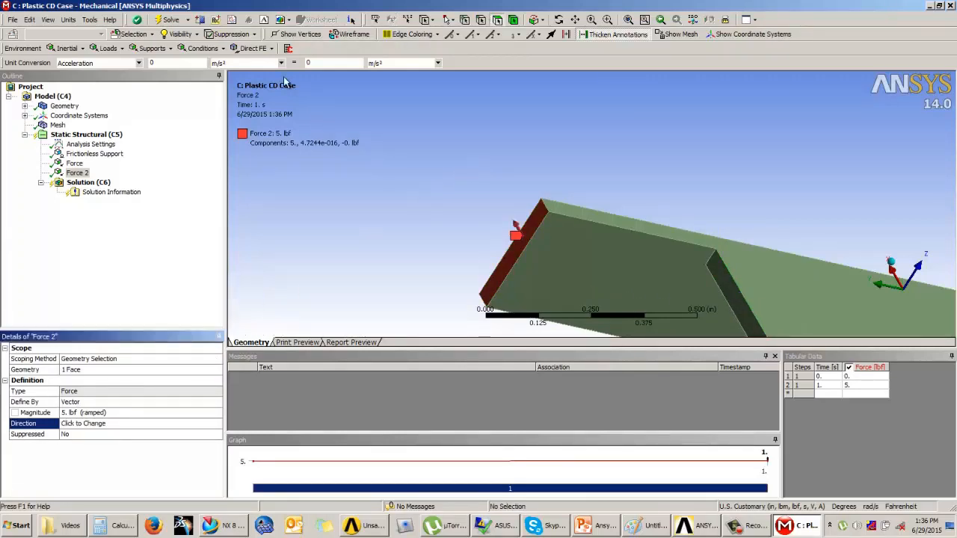
Insert Total Deformation and Equivalent (von-Mises) Stress results under the solution
scroll(612, 156, "down", 4)
middle_click_drag(653, 175, 621, 180)
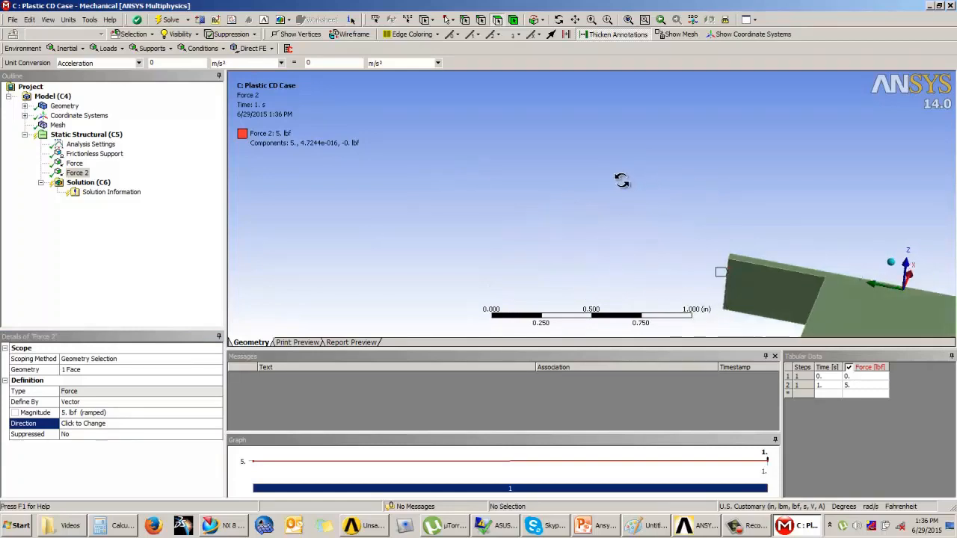
middle_click_drag(656, 269, 591, 90, "ctrl")
scroll(690, 214, "down", 5)
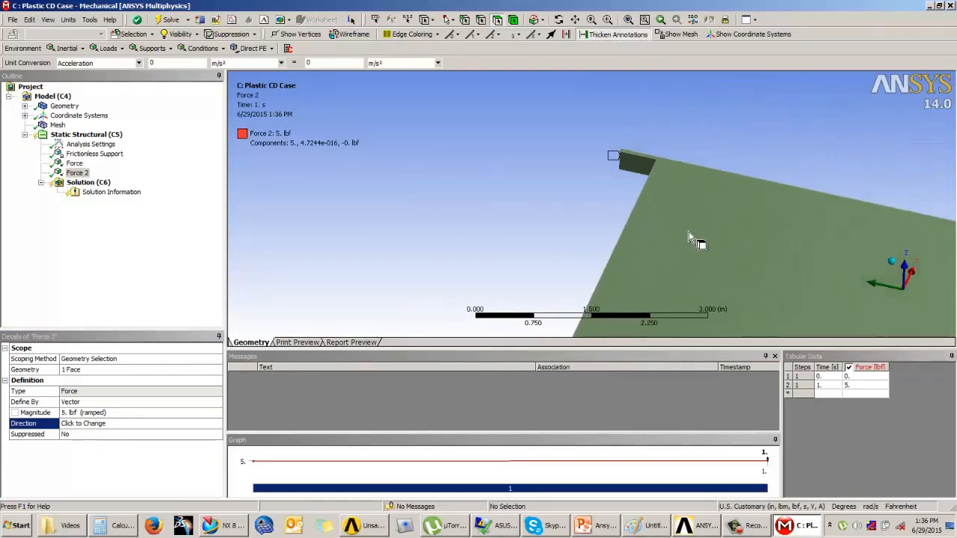
middle_click_drag(688, 231, 598, 152, "ctrl")
scroll(638, 201, "down", 3)
middle_click_drag(528, 210, 470, 213)
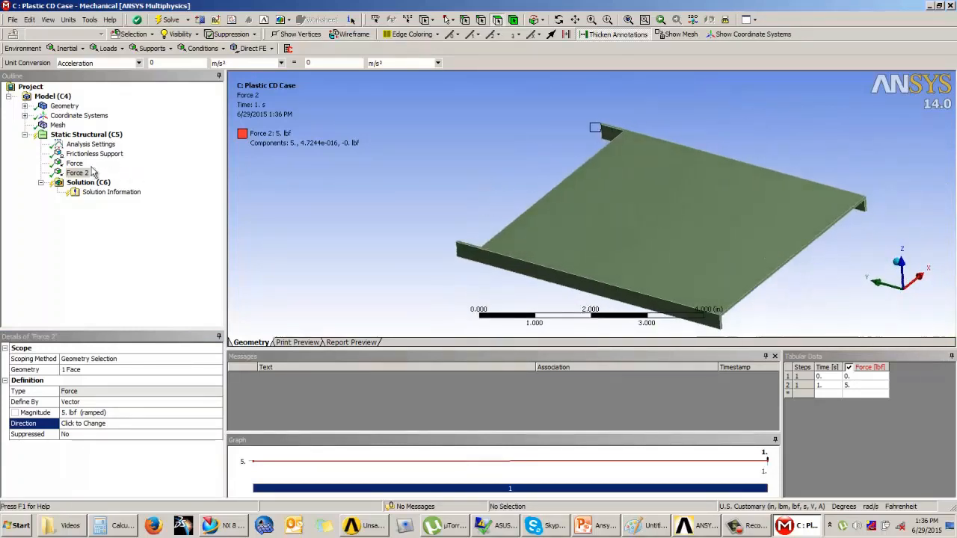
left_click(86, 182)
left_click(60, 48)
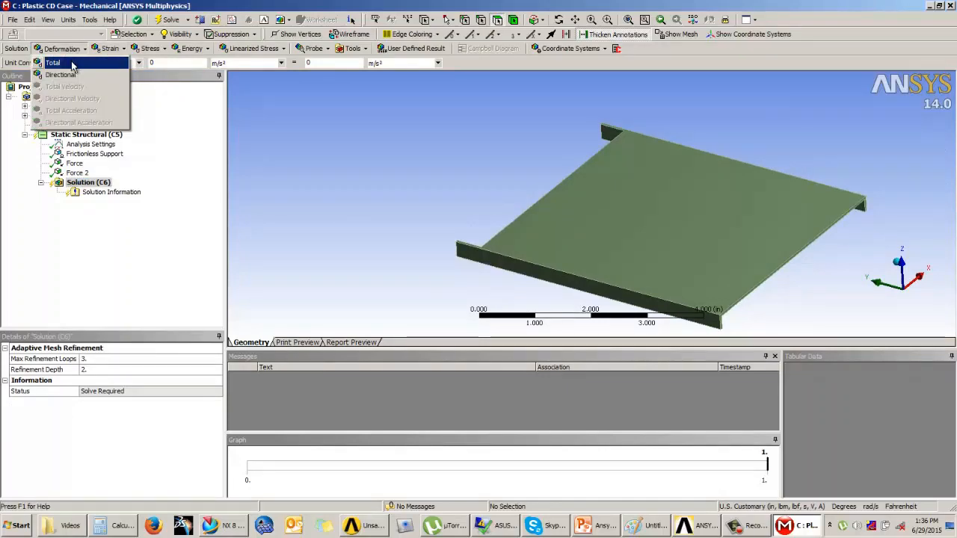
left_click(58, 64)
left_click(150, 48)
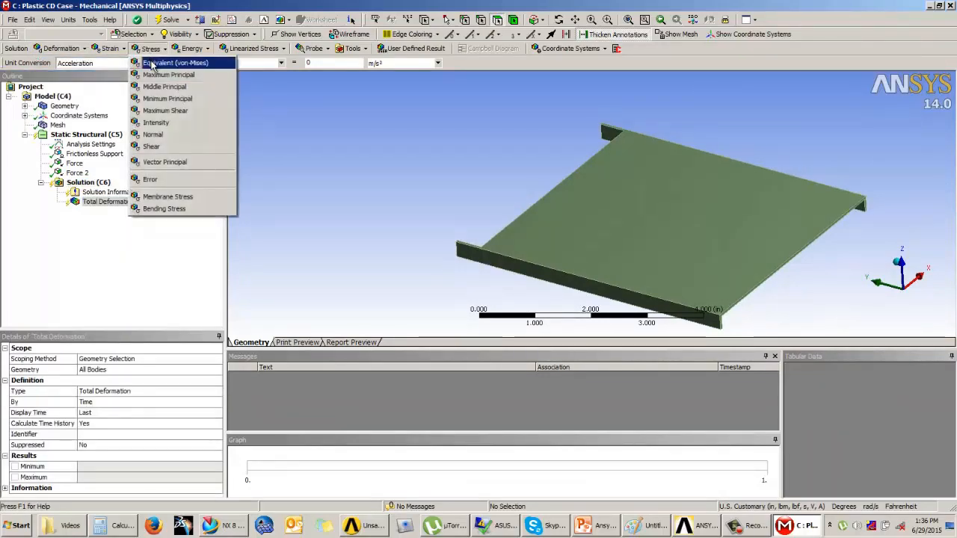
left_click(180, 64)
Solve the analysis and display the equivalent stress result on the lid
right_click(87, 183)
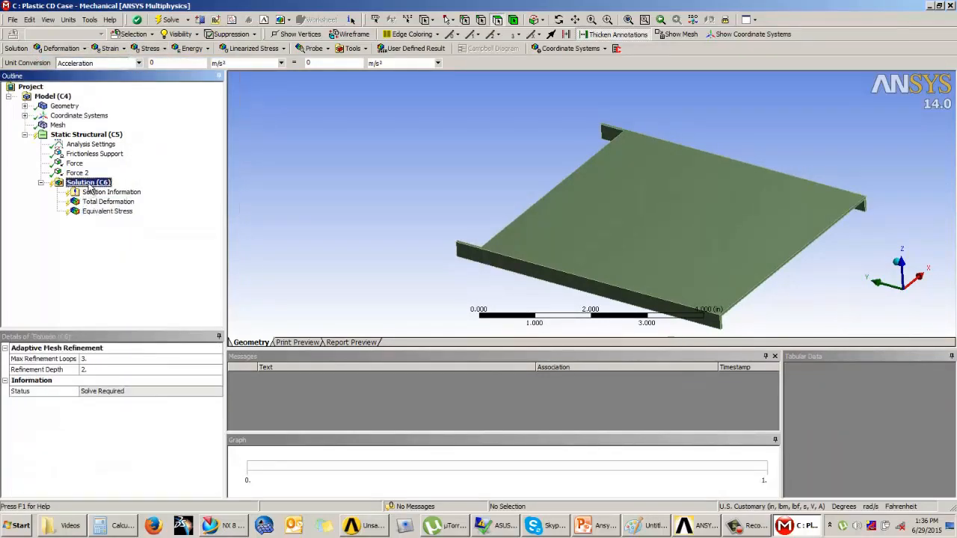
left_click(109, 208)
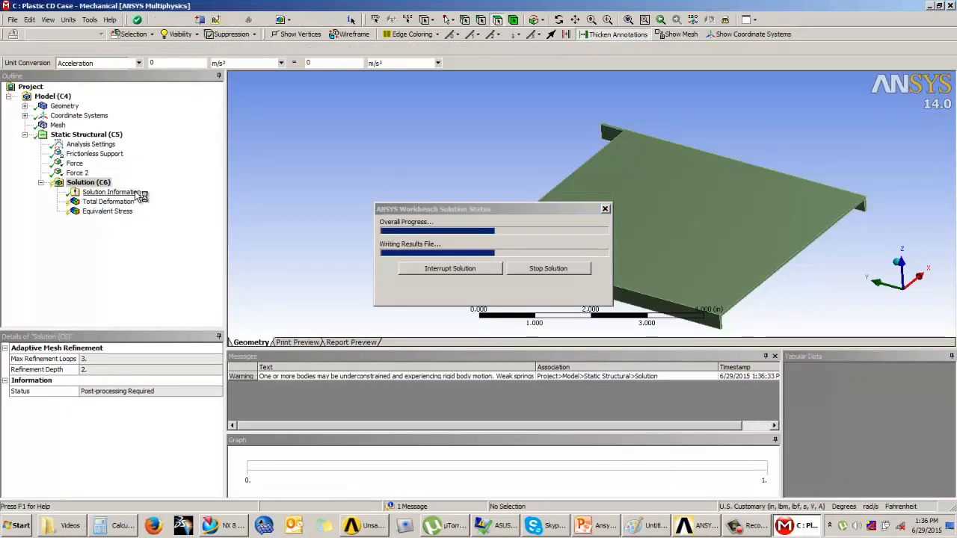
left_click(108, 211)
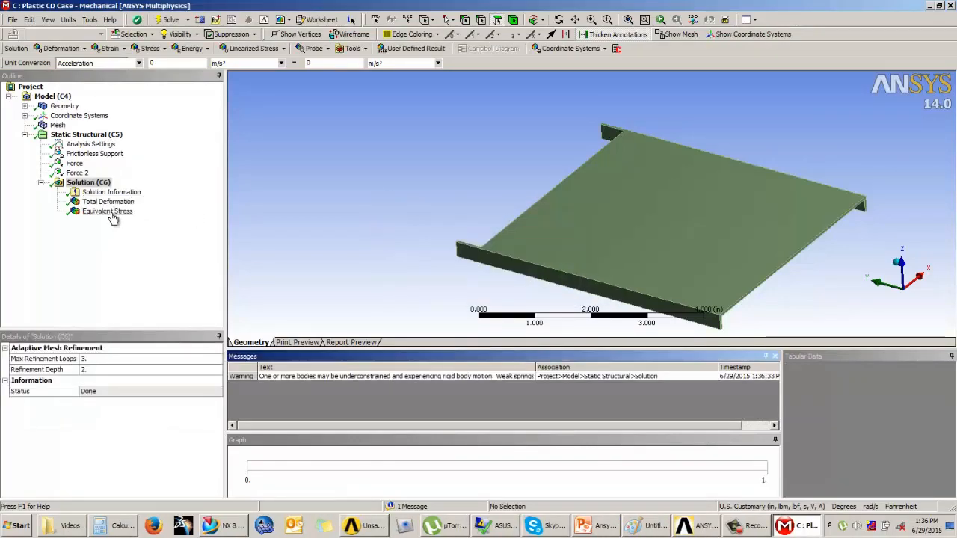
left_click_drag(366, 200, 517, 189)
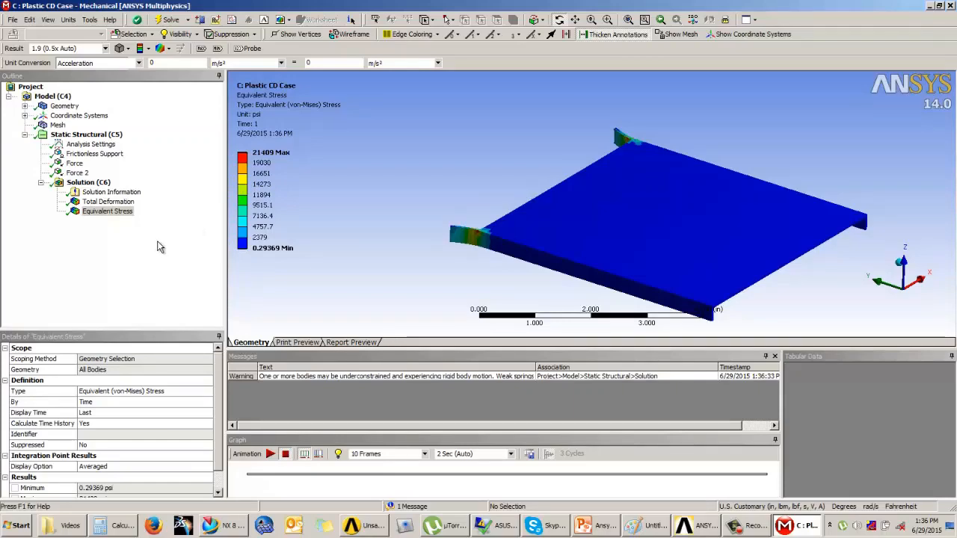
Review the solution information and the total deformation result on the lid's tabs
left_click(110, 193)
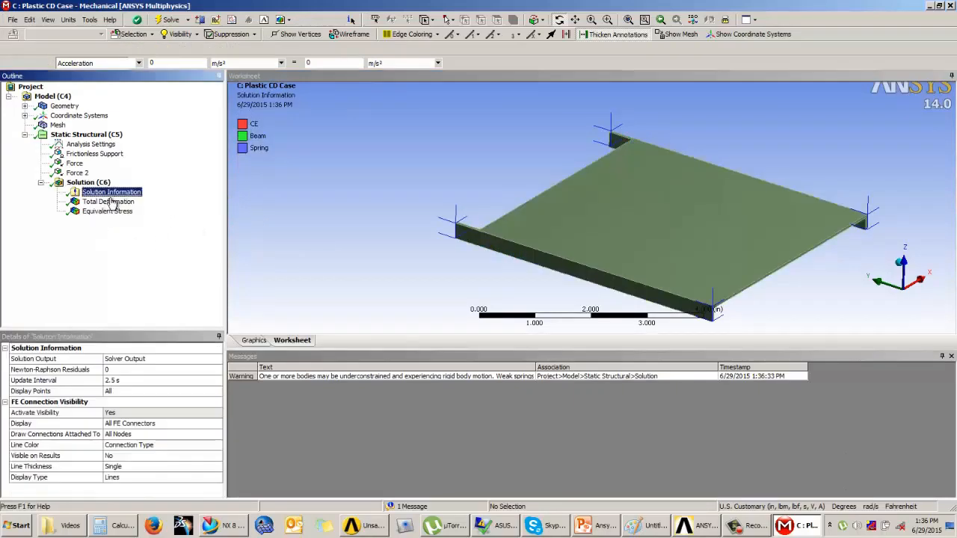
left_click(110, 201)
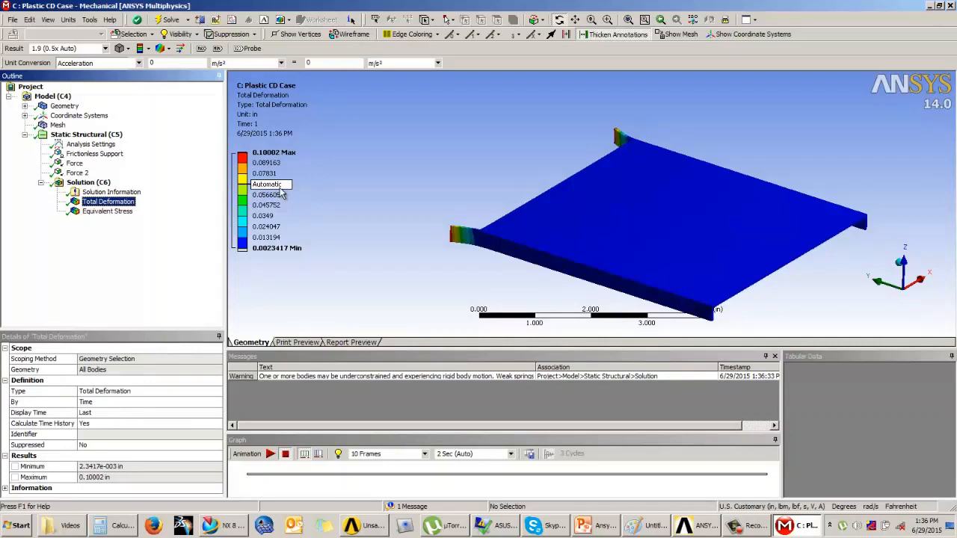
left_click_drag(572, 224, 484, 190)
scroll(494, 181, "up", 3)
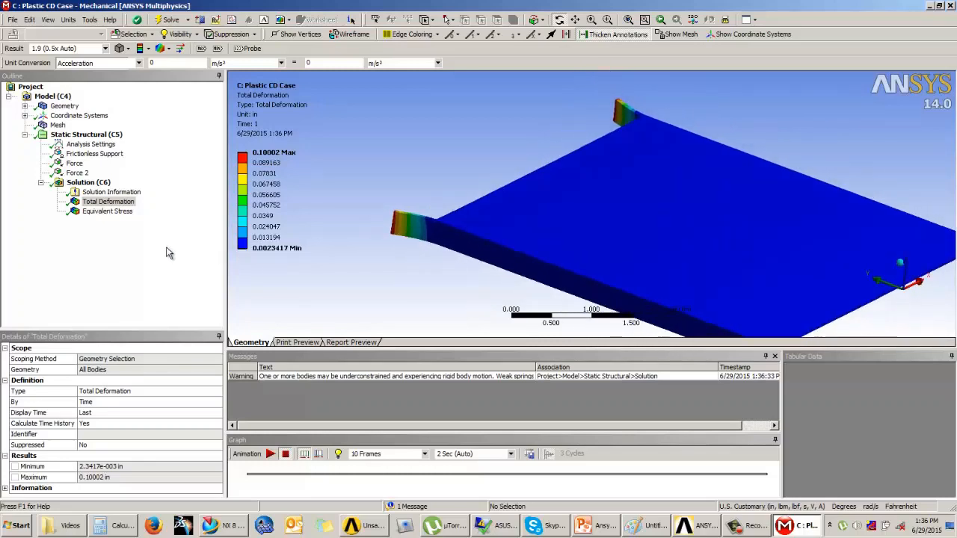
left_click(165, 255)
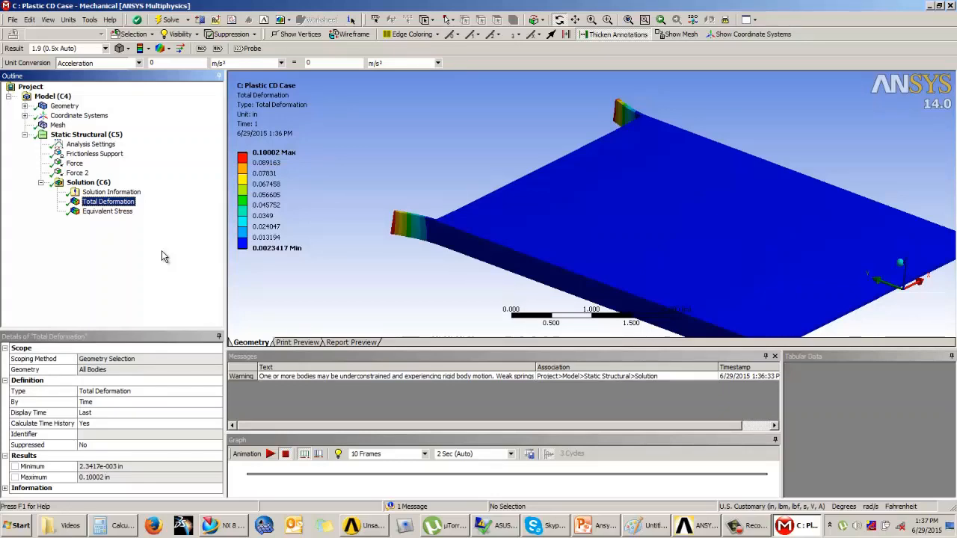
Switch to Paint and sketch a graph with axes labelled σ and Mech using the brush
left_click(651, 526)
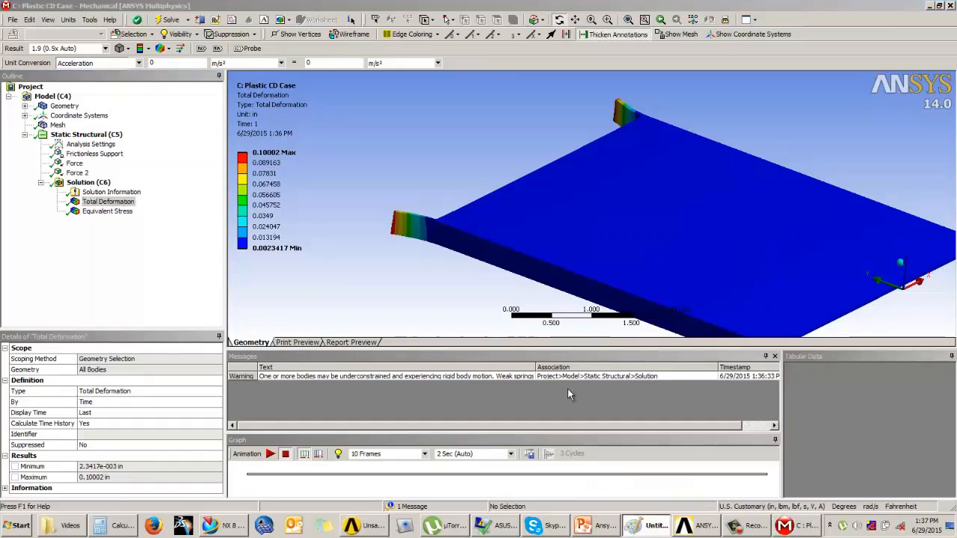
left_click(201, 46)
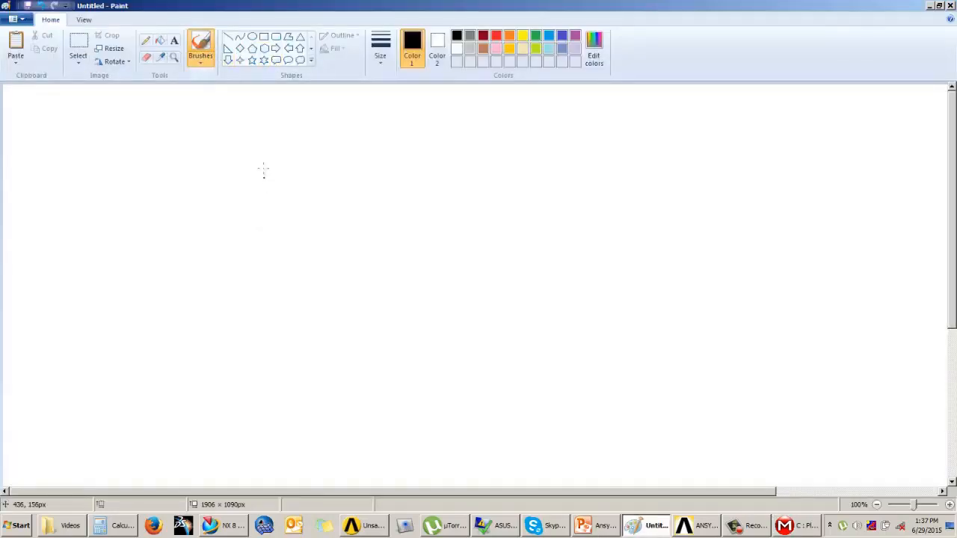
mouse_move(264, 170)
left_mouse_down()
mouse_move(248, 405)
mouse_move(474, 395)
left_mouse_up()
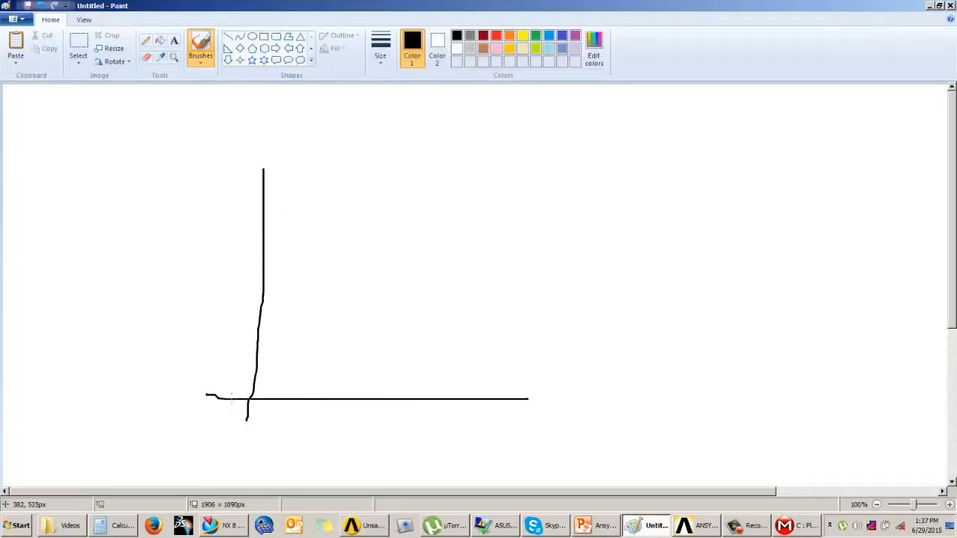
left_click_drag(189, 304, 226, 280)
mouse_move(344, 457)
left_mouse_down()
mouse_move(361, 434)
mouse_move(383, 458)
mouse_move(410, 449)
mouse_move(466, 454)
left_mouse_up()
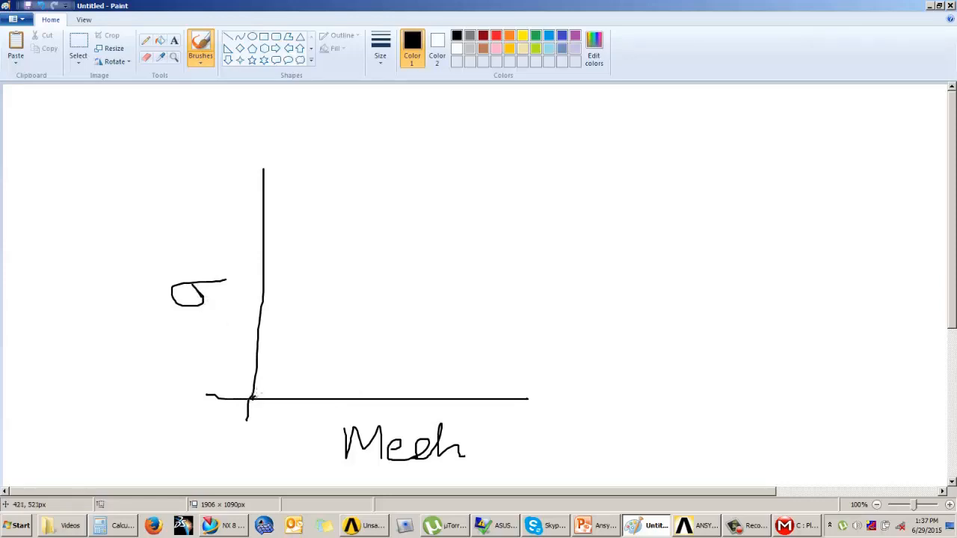
Sketch a rising then levelling curve on the graph, marking its peak point with a vertical line and arrow
left_click_drag(252, 396, 299, 346)
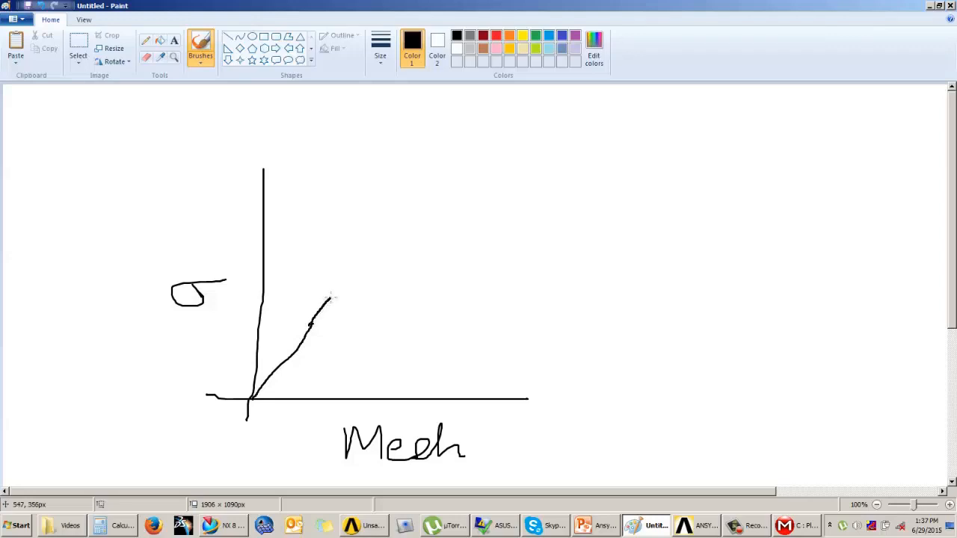
left_click_drag(347, 288, 465, 280)
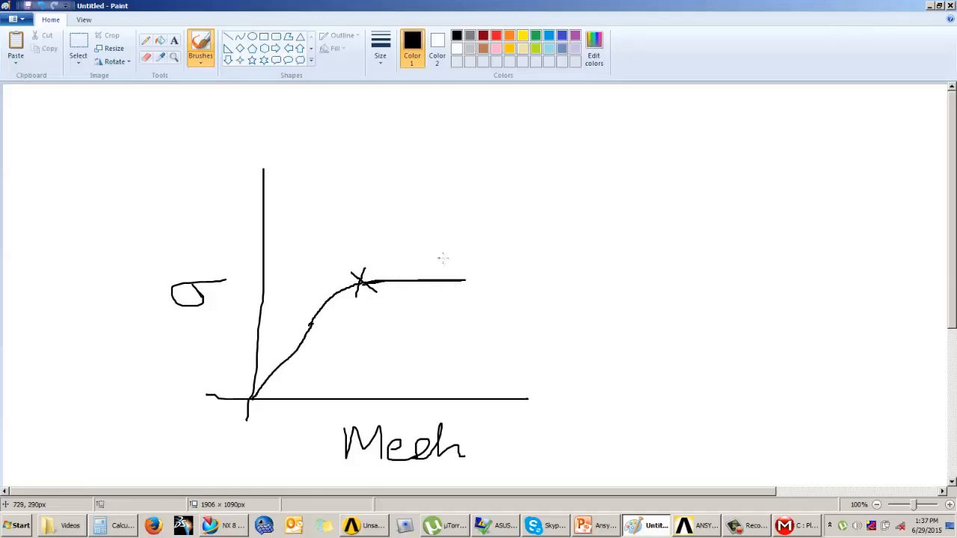
left_click_drag(352, 272, 388, 290)
left_click_drag(367, 258, 358, 297)
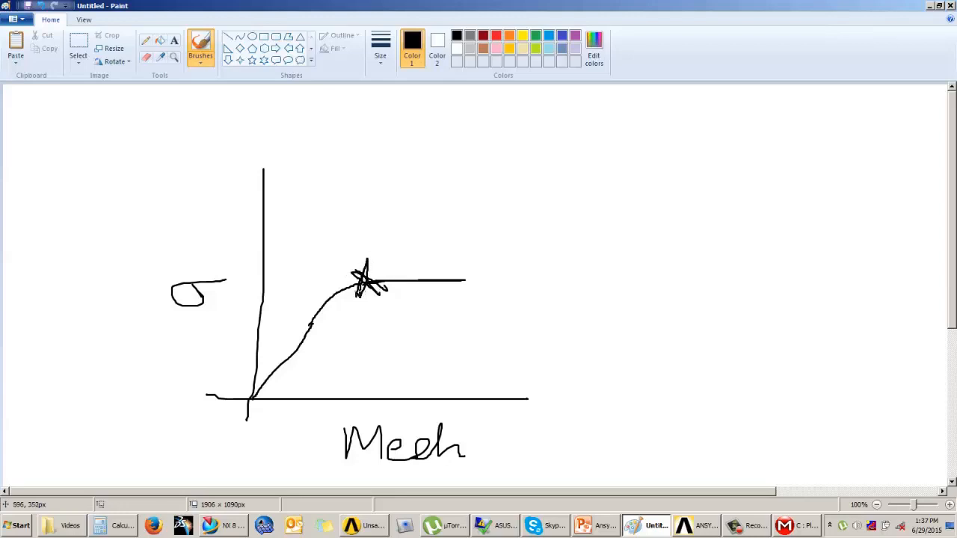
left_click_drag(366, 292, 370, 359)
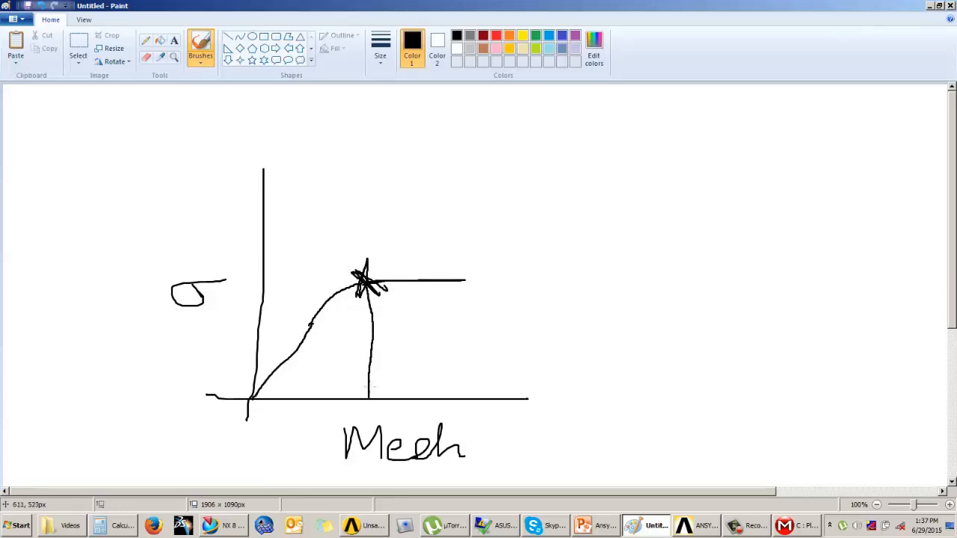
left_click_drag(369, 393, 370, 275)
mouse_move(379, 397)
left_mouse_down()
mouse_move(443, 398)
mouse_move(429, 406)
left_mouse_up()
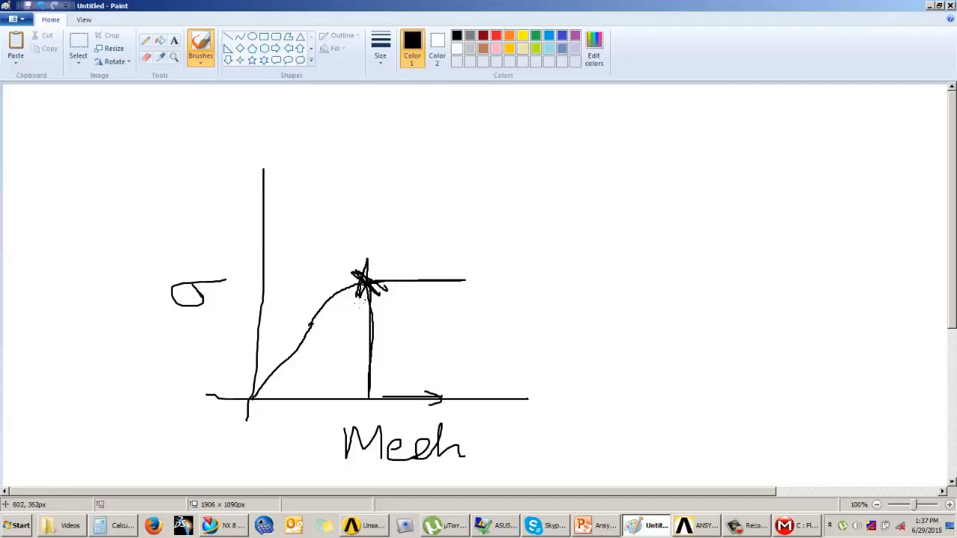
Return to Mechanical and insert a Structural Error result under the solution
left_click(596, 525)
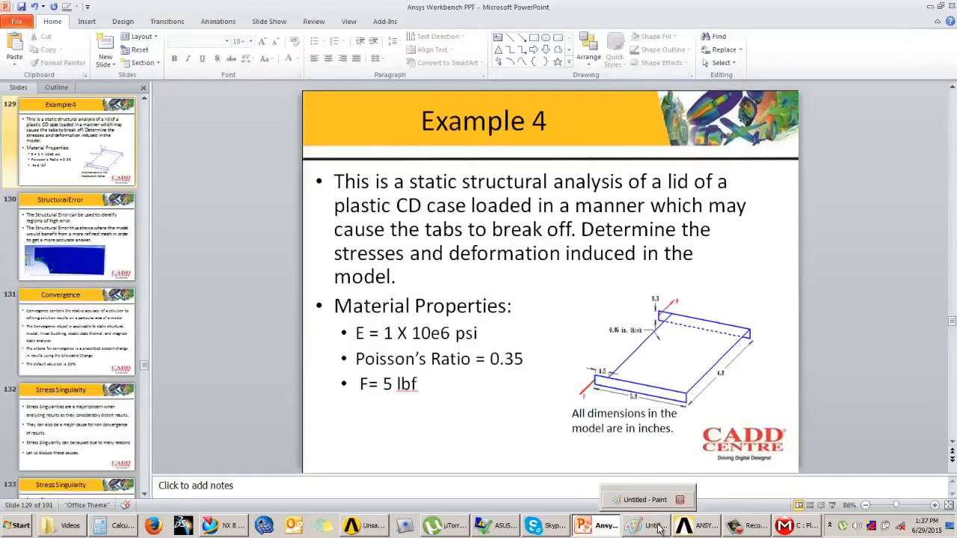
left_click(794, 526)
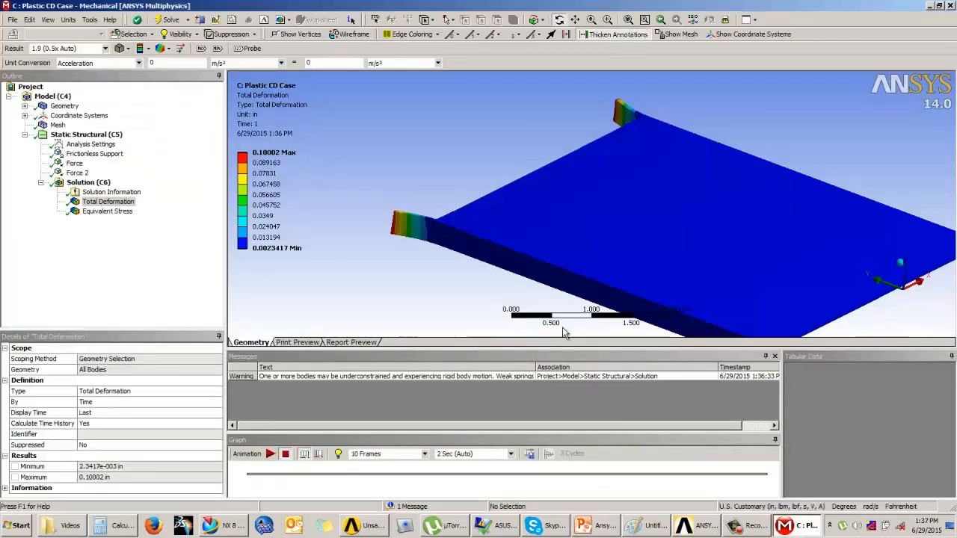
left_click(447, 125)
scroll(515, 177, "up", 3)
scroll(546, 181, "down", 5)
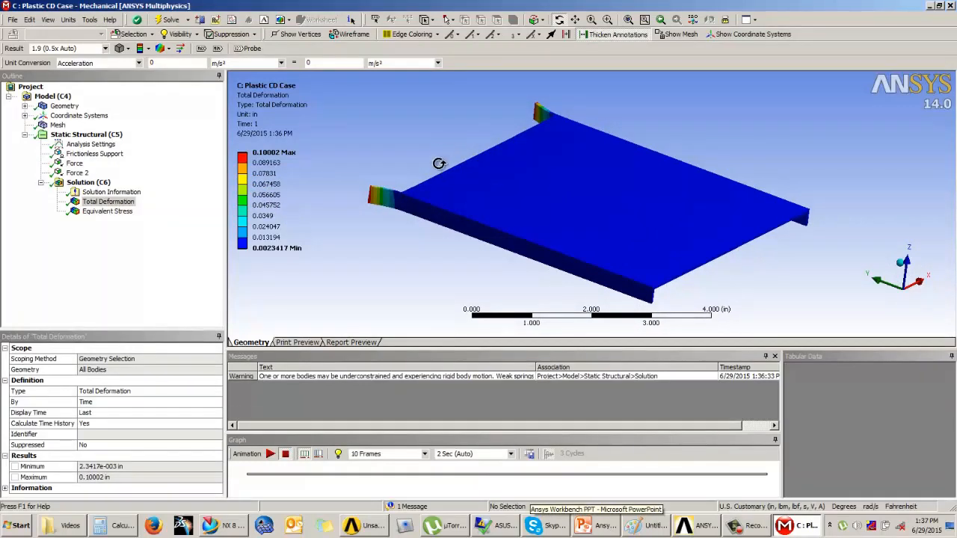
left_click_drag(426, 186, 473, 214)
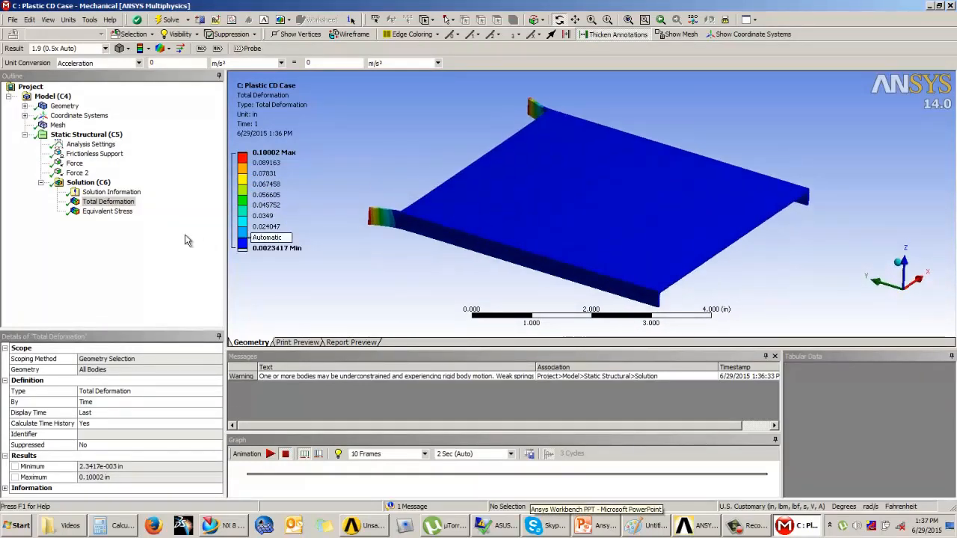
left_click(88, 182)
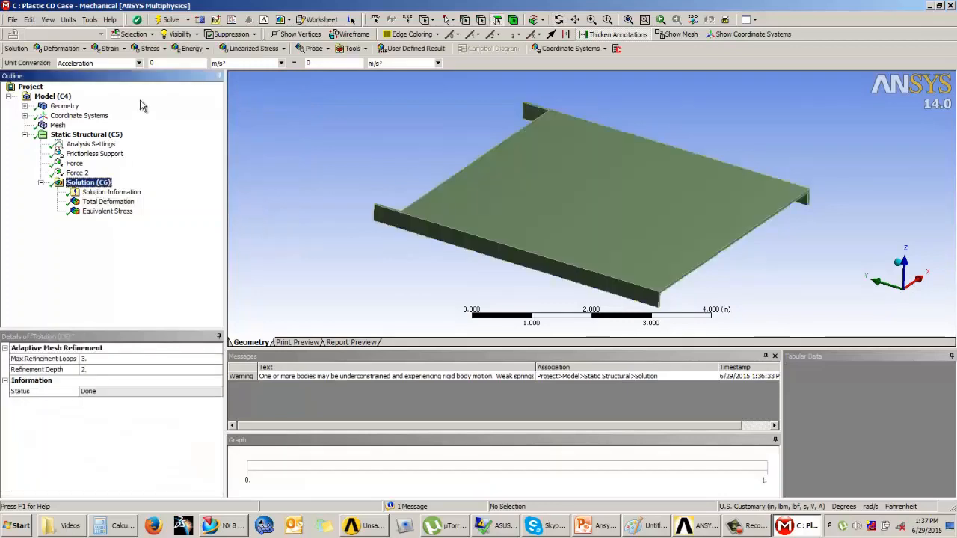
left_click(157, 48)
left_click(172, 183)
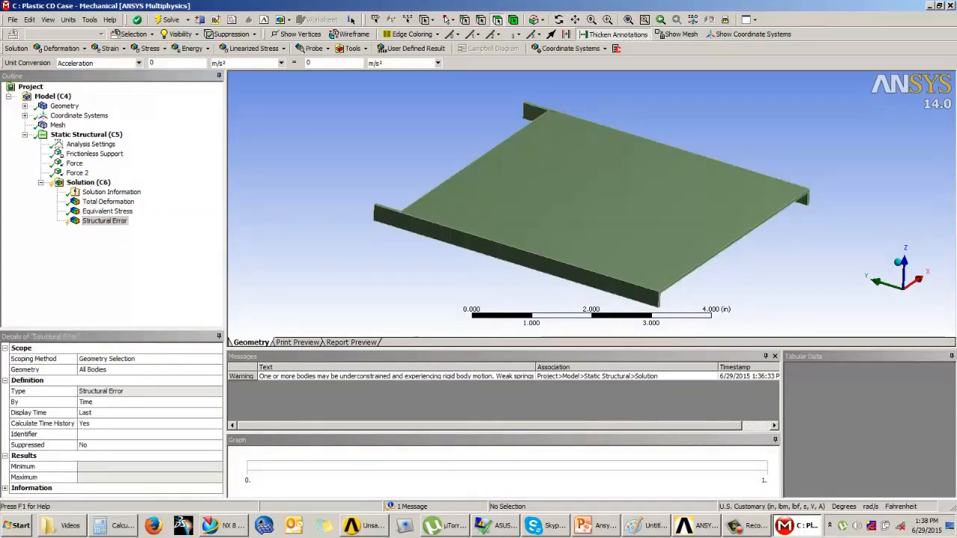
View the Structural Error slide of the presentation in slide show mode, then return to Mechanical
left_click(598, 526)
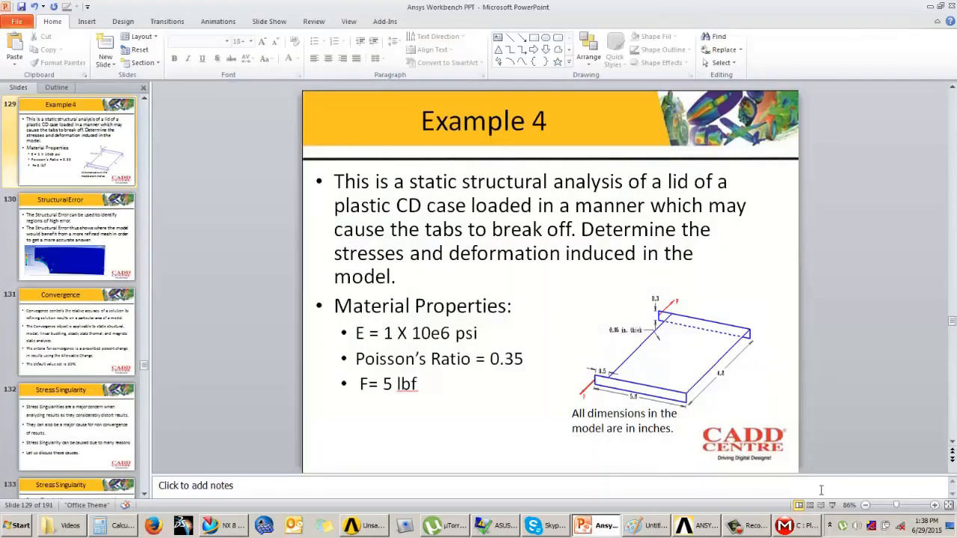
left_click(832, 505)
left_click(743, 426)
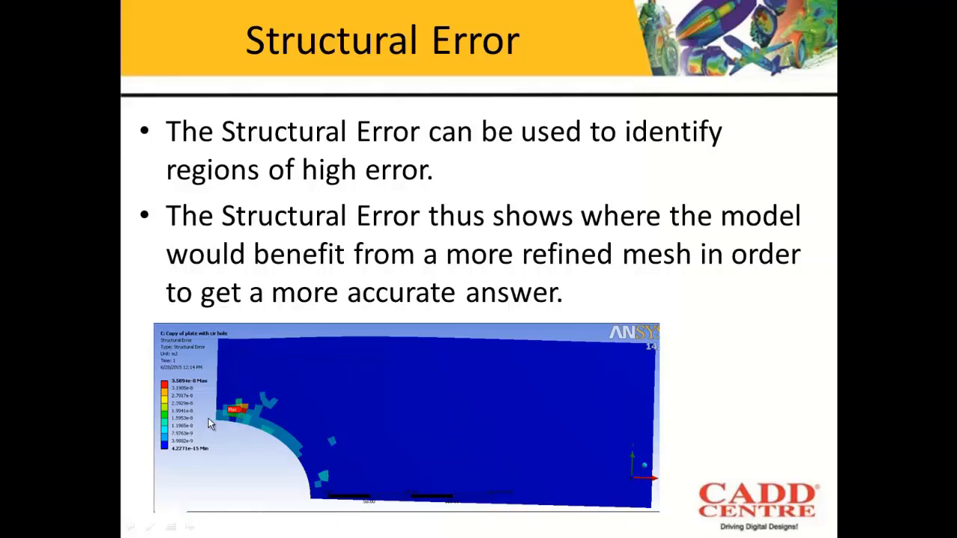
key("Escape")
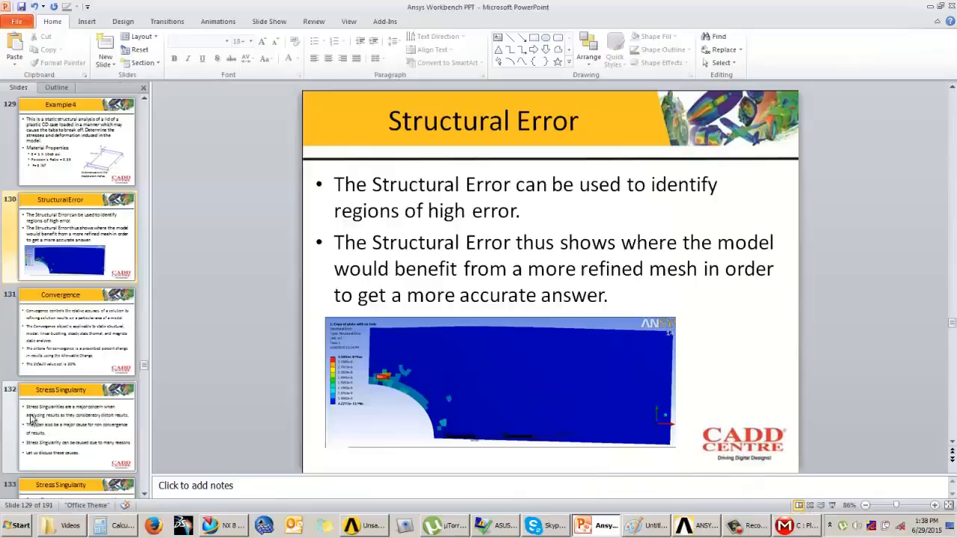
left_click(787, 528)
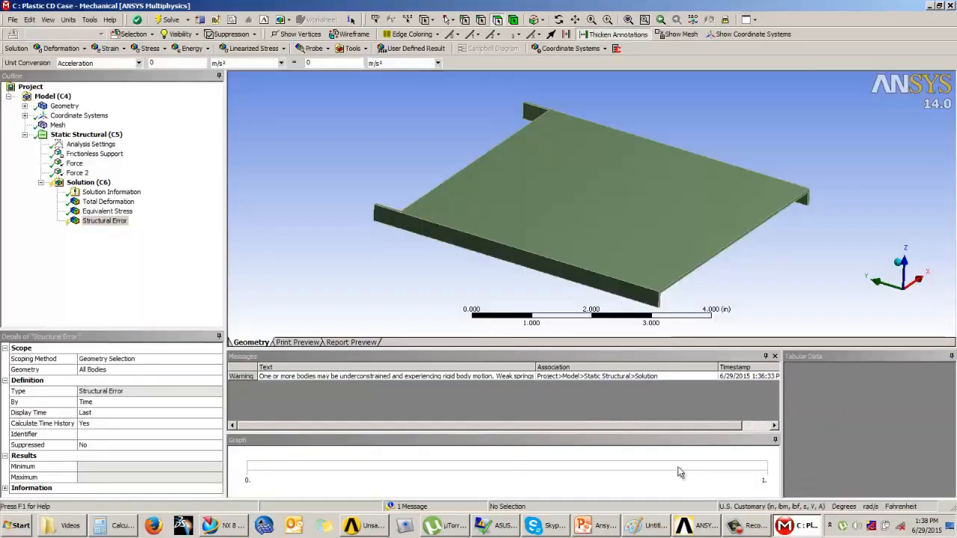
Evaluate the Structural Error result and inspect its contour around the tab region of the lid
left_click(131, 268)
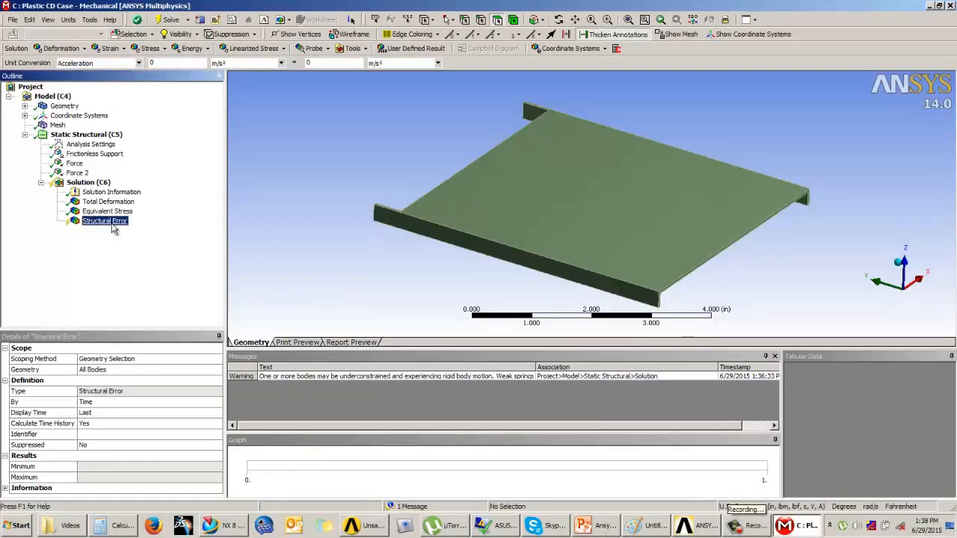
right_click(110, 223)
left_click(150, 247)
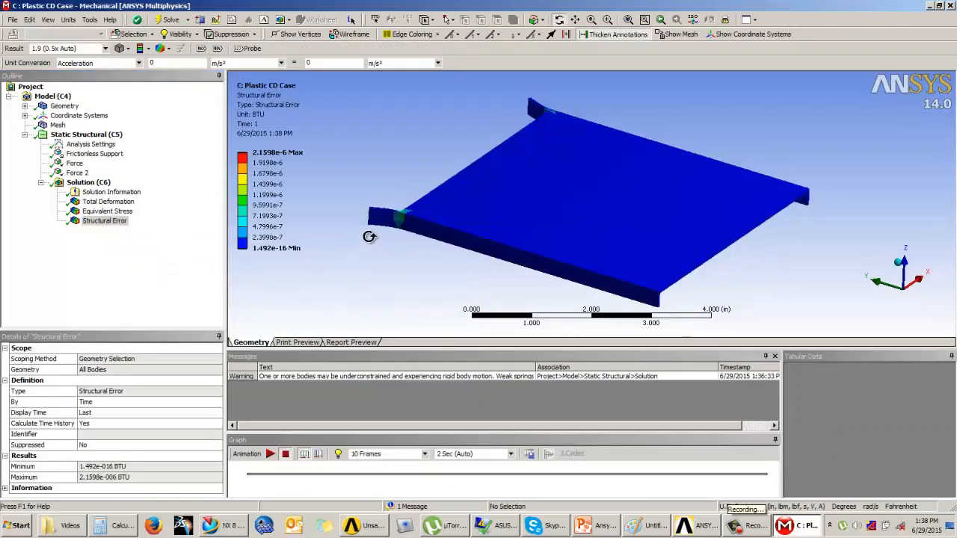
left_click_drag(395, 221, 456, 179)
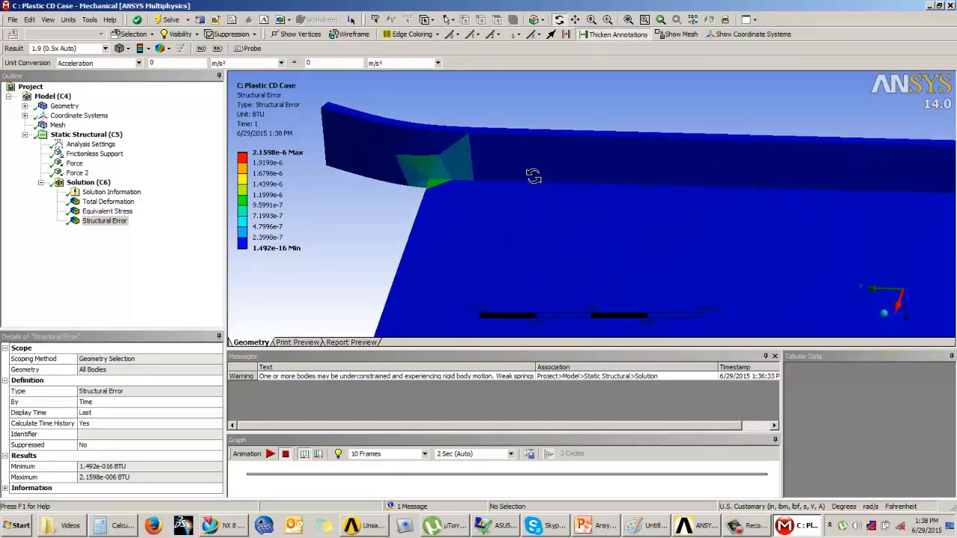
middle_click_drag(538, 193, 509, 324)
scroll(562, 221, "down", 1)
middle_click_drag(562, 221, 572, 171)
scroll(568, 174, "down", 4)
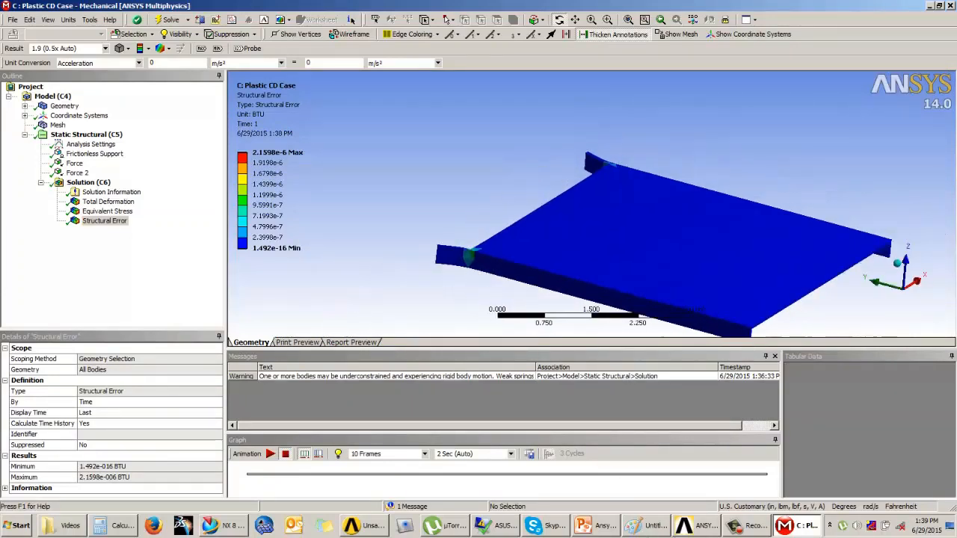
Switch to Paint and draw tick marks along the graph's horizontal Mech axis
left_click(634, 527)
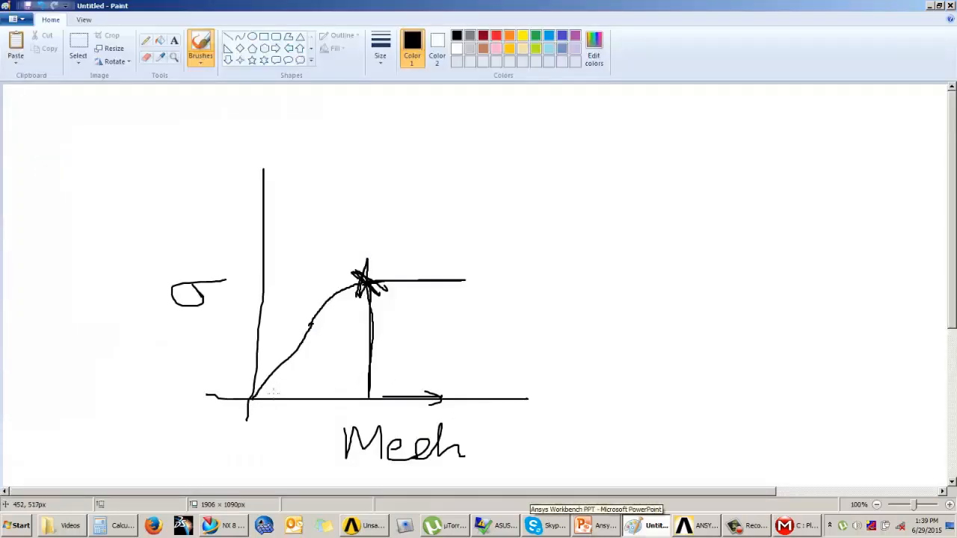
mouse_move(272, 397)
left_mouse_down()
mouse_move(272, 409)
mouse_move(368, 409)
left_mouse_up()
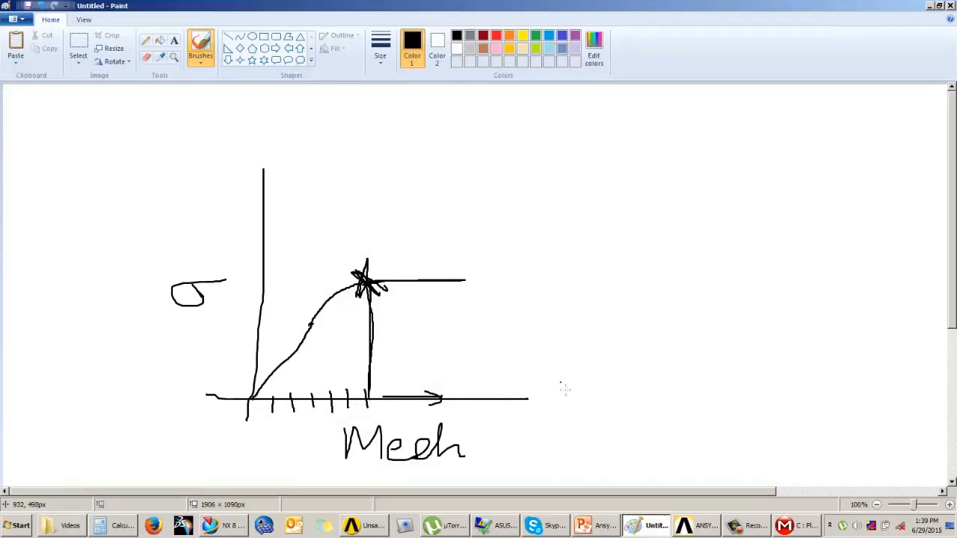
Return to Mechanical, then play the presentation slide show to the Convergence slide and exit it
left_click(813, 533)
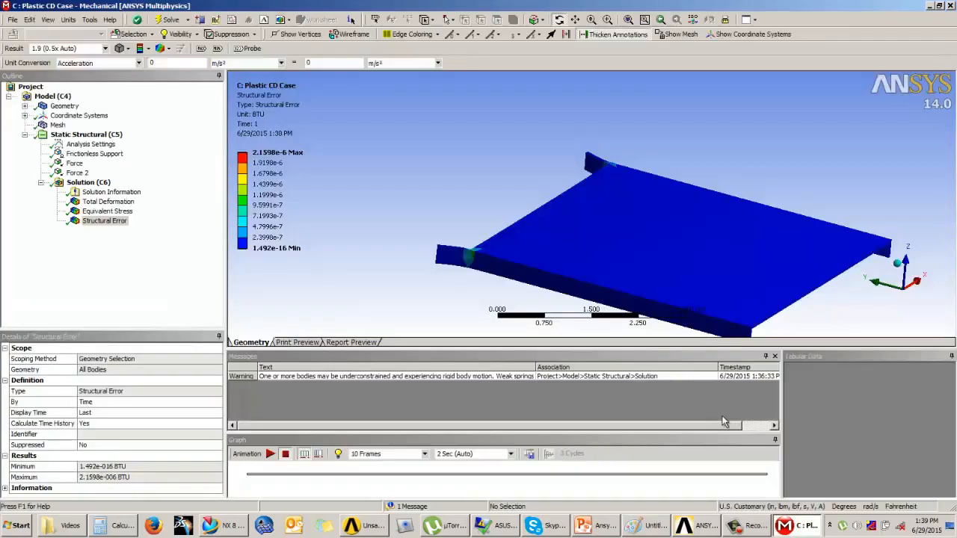
left_click(149, 250)
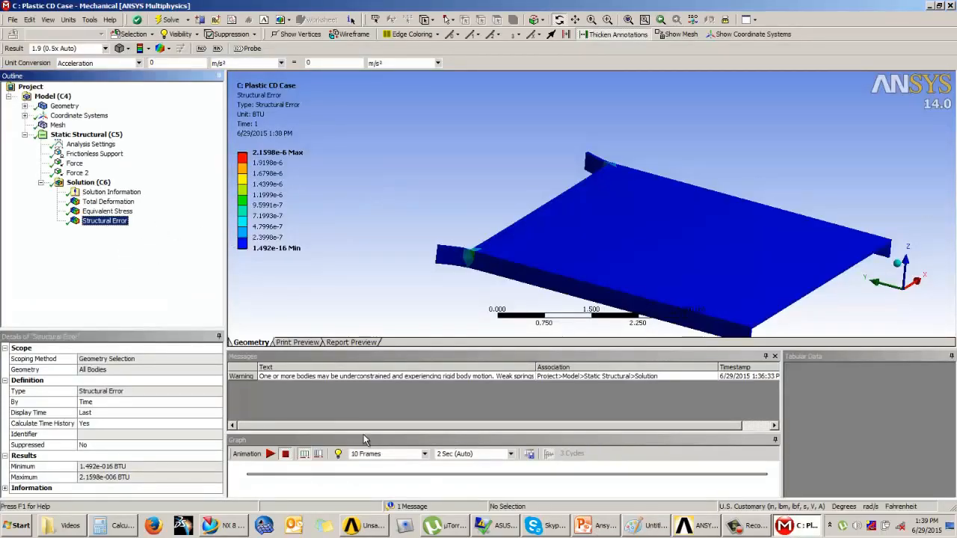
left_click(588, 529)
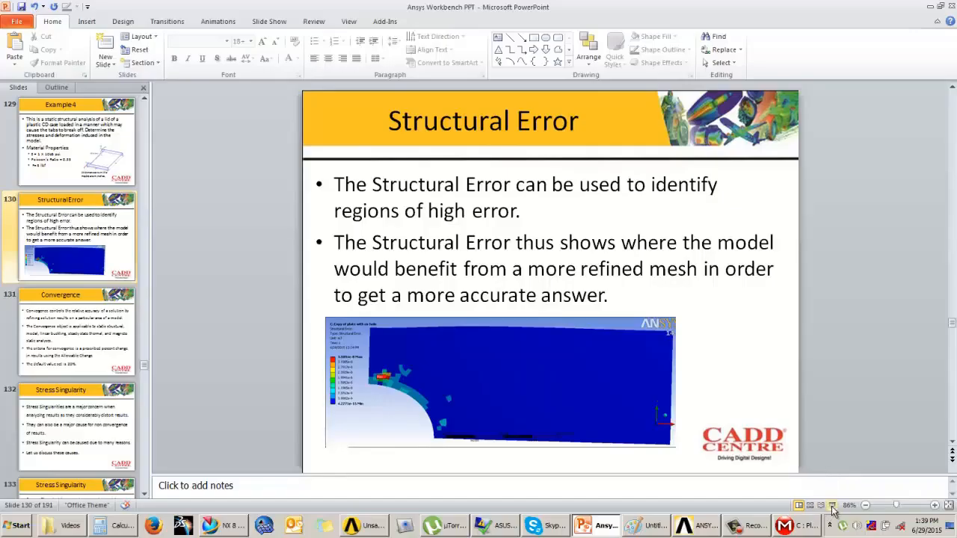
key("shift+F5")
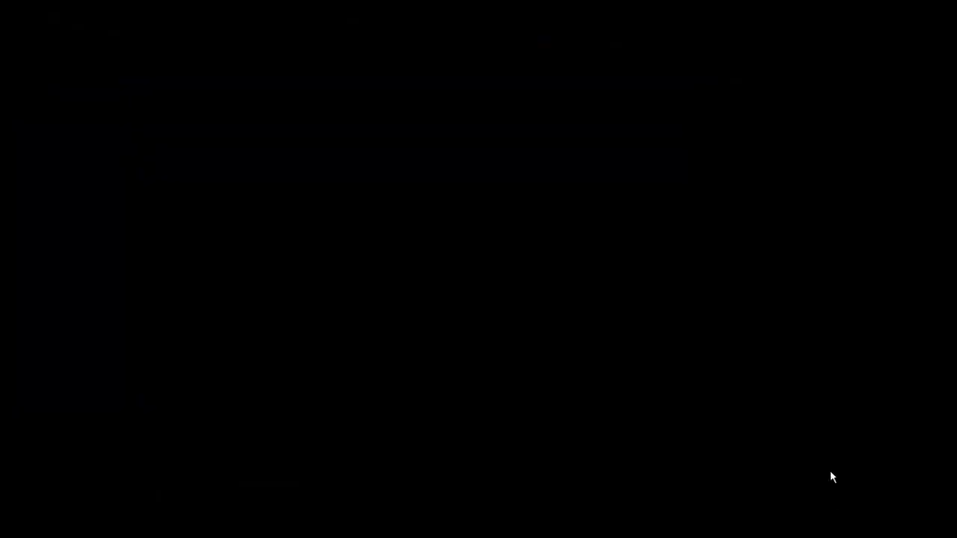
left_click(837, 386)
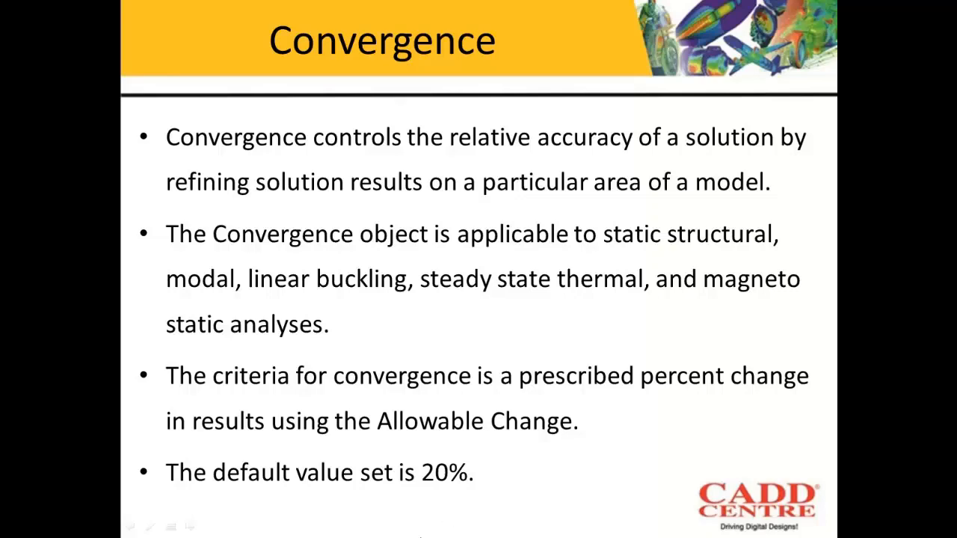
key("Escape")
Switch to Paint and write "0.5 in → 24609 psi" with an underline beside the graph
left_click(652, 526)
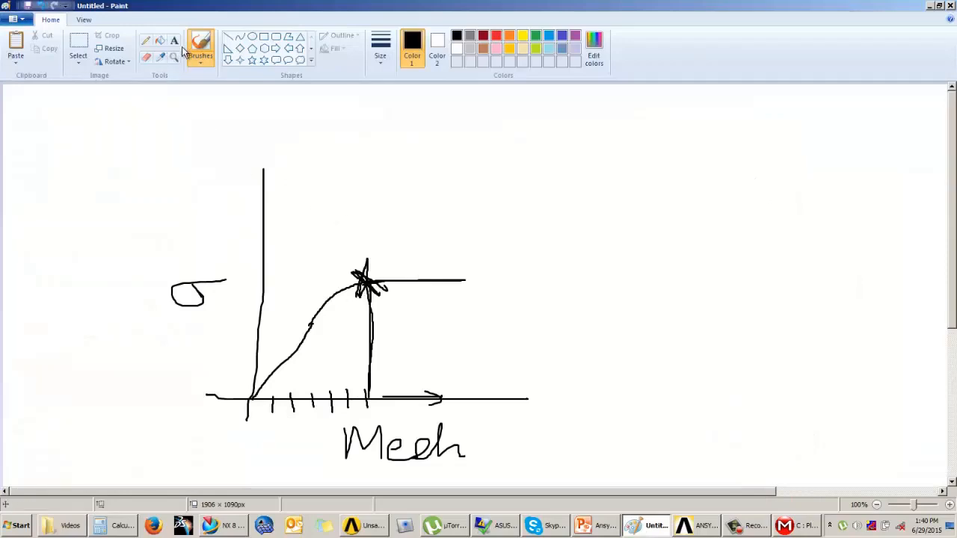
mouse_move(561, 162)
left_mouse_down()
mouse_move(552, 169)
mouse_move(602, 162)
mouse_move(594, 188)
mouse_move(620, 159)
left_mouse_up()
mouse_move(632, 170)
left_mouse_down()
mouse_move(634, 185)
mouse_move(656, 185)
left_mouse_up()
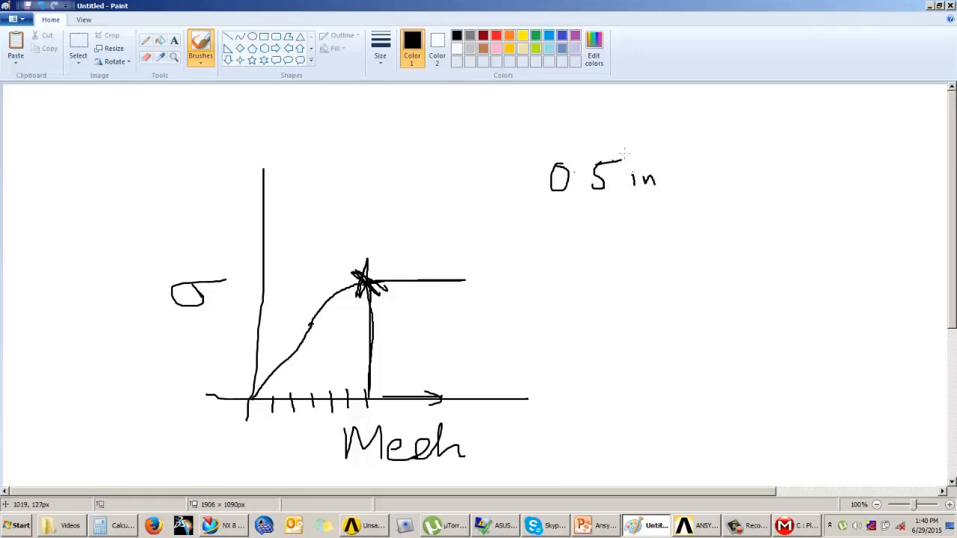
left_click_drag(633, 165, 637, 168)
left_click_drag(539, 201, 611, 202)
mouse_move(688, 174)
left_mouse_down()
mouse_move(723, 174)
mouse_move(708, 186)
mouse_move(748, 178)
mouse_move(760, 188)
left_mouse_up()
mouse_move(764, 159)
left_mouse_down()
mouse_move(765, 172)
mouse_move(780, 172)
left_mouse_up()
left_click_drag(776, 164, 777, 189)
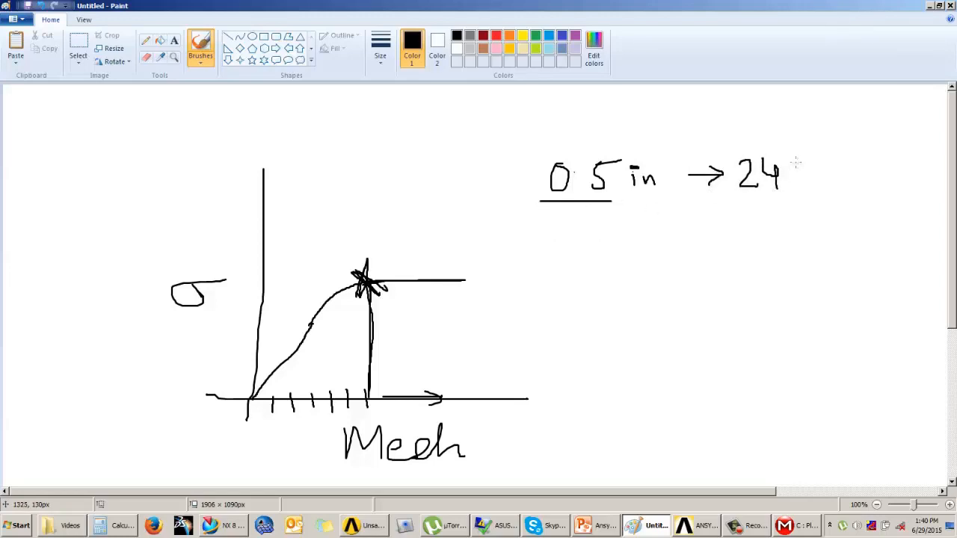
mouse_move(800, 157)
left_mouse_down()
mouse_move(790, 170)
mouse_move(797, 178)
mouse_move(822, 176)
mouse_move(839, 160)
left_mouse_up()
mouse_move(867, 166)
left_mouse_down()
mouse_move(844, 168)
mouse_move(876, 182)
mouse_move(901, 171)
mouse_move(909, 190)
left_mouse_up()
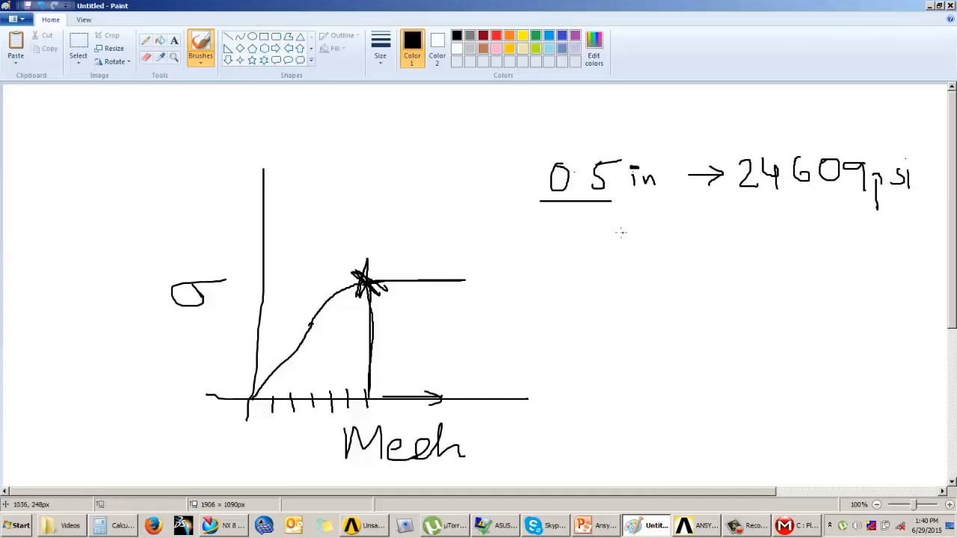
Write "0.2 in → 30000 psi" and "0.1 in →" followed by a blank line below the first row
mouse_move(570, 222)
left_mouse_down()
mouse_move(559, 231)
mouse_move(573, 223)
mouse_move(631, 241)
mouse_move(719, 233)
left_mouse_up()
mouse_move(707, 226)
left_mouse_down()
mouse_move(719, 233)
mouse_move(709, 241)
mouse_move(751, 238)
mouse_move(734, 247)
mouse_move(764, 224)
mouse_move(803, 237)
left_mouse_up()
mouse_move(816, 229)
left_mouse_down()
mouse_move(842, 263)
mouse_move(852, 242)
left_mouse_up()
mouse_move(863, 233)
left_mouse_down()
mouse_move(861, 246)
mouse_move(883, 247)
left_mouse_up()
left_click(884, 224)
mouse_move(562, 273)
left_mouse_down()
mouse_move(554, 296)
mouse_move(562, 273)
mouse_move(603, 305)
left_mouse_up()
left_click(588, 290)
mouse_move(630, 289)
left_mouse_down()
mouse_move(631, 299)
mouse_move(659, 290)
mouse_move(665, 302)
left_mouse_up()
mouse_move(683, 302)
left_mouse_down()
mouse_move(737, 301)
mouse_move(730, 308)
left_mouse_up()
left_click_drag(752, 303, 857, 302)
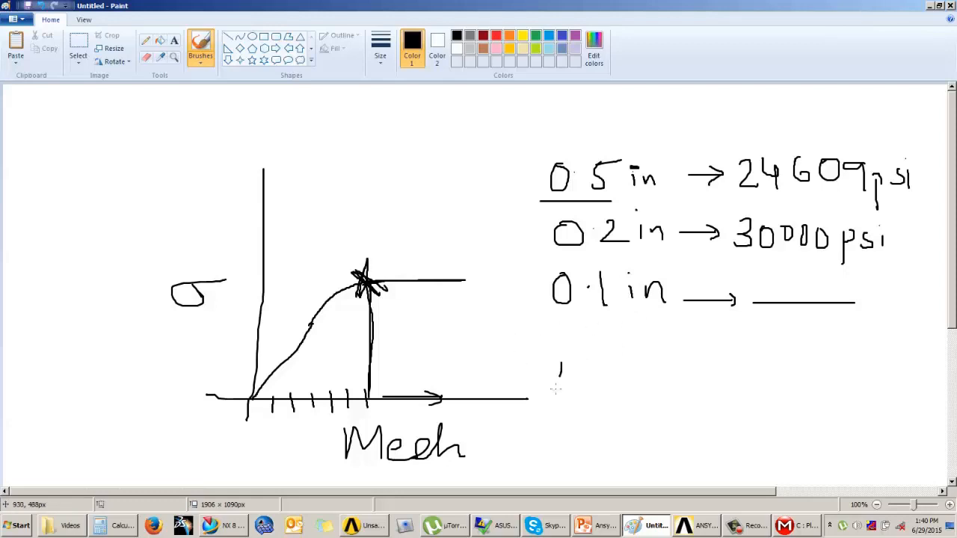
Write "Allowable Change 10%" beneath the mesh-size rows
left_click_drag(555, 389, 554, 392)
mouse_move(562, 360)
left_mouse_down()
mouse_move(582, 392)
mouse_move(596, 376)
left_mouse_up()
mouse_move(591, 359)
left_mouse_down()
mouse_move(591, 391)
mouse_move(604, 394)
mouse_move(664, 374)
mouse_move(685, 380)
mouse_move(695, 362)
mouse_move(704, 386)
mouse_move(776, 357)
mouse_move(781, 390)
mouse_move(843, 381)
mouse_move(841, 429)
mouse_move(909, 379)
left_mouse_up()
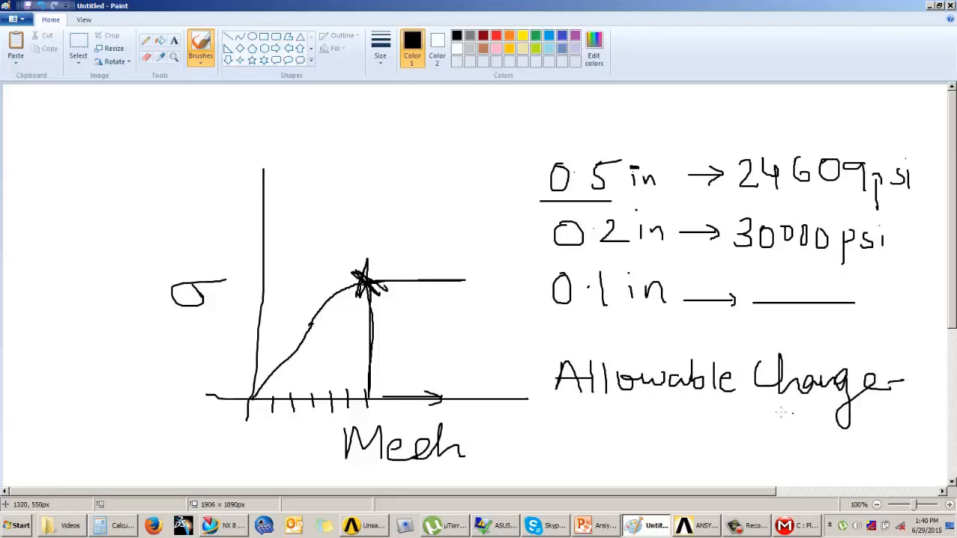
mouse_move(764, 407)
left_mouse_down()
mouse_move(799, 397)
mouse_move(795, 428)
mouse_move(805, 423)
left_mouse_up()
Mark the 0.5 in and 0.2 in rows with arrows and underlines, and draw a downward arrow between their stresses
mouse_move(489, 178)
left_mouse_down()
mouse_move(528, 180)
mouse_move(508, 187)
left_mouse_up()
left_click_drag(617, 200, 906, 201)
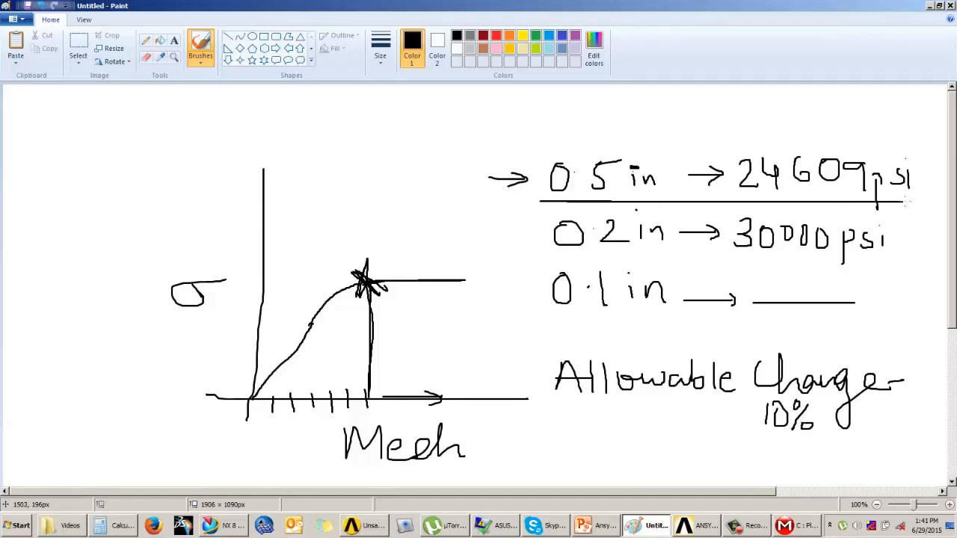
mouse_move(469, 241)
left_mouse_down()
mouse_move(510, 243)
mouse_move(497, 251)
left_mouse_up()
left_click_drag(554, 255, 908, 266)
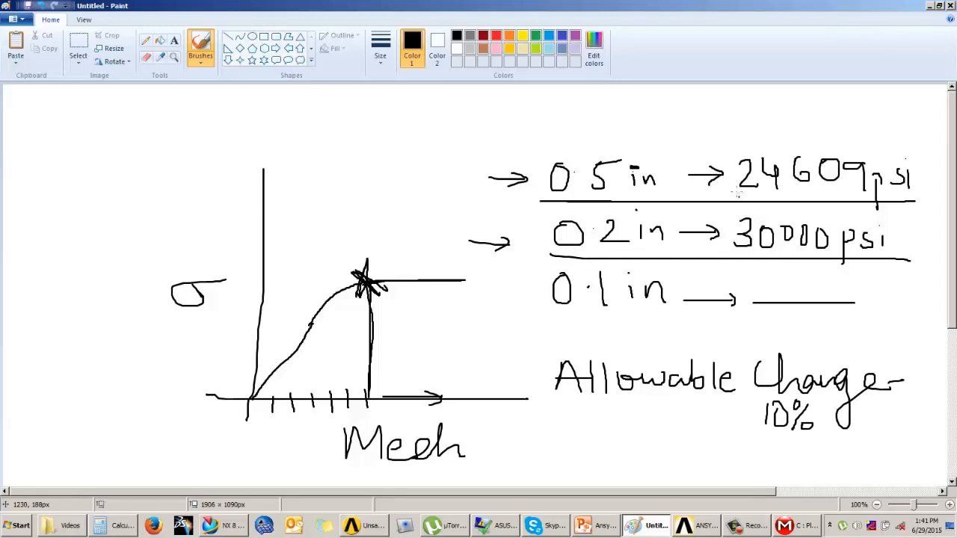
left_click_drag(738, 191, 737, 219)
mouse_move(727, 207)
left_mouse_down()
mouse_move(736, 219)
mouse_move(744, 209)
mouse_move(727, 224)
left_mouse_up()
left_click_drag(716, 178, 719, 192)
Circle and underline the 10%, add a check mark and a cross, and draw an arrow down to the 0.1 in row
mouse_move(813, 404)
left_mouse_down()
mouse_move(767, 398)
mouse_move(825, 428)
mouse_move(808, 399)
left_mouse_up()
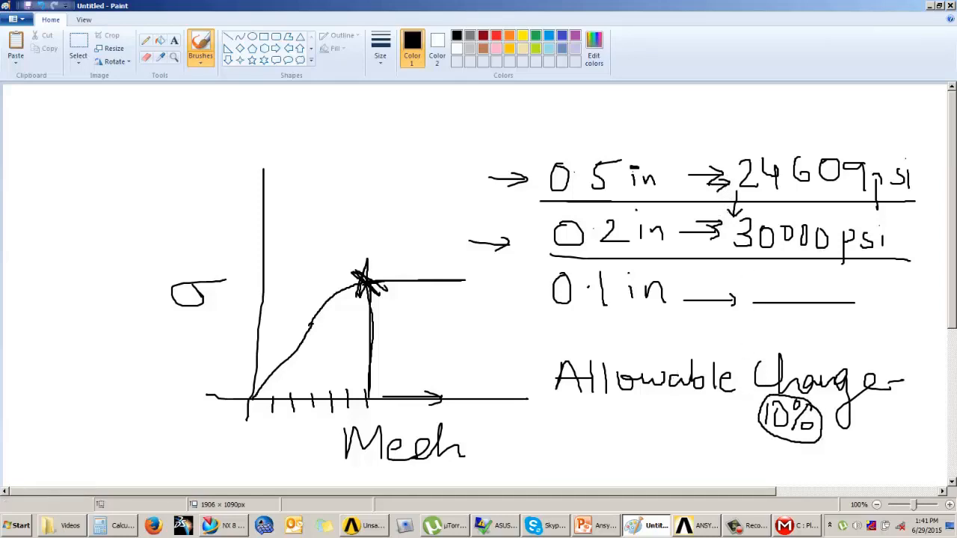
mouse_move(484, 350)
left_mouse_down()
mouse_move(492, 366)
mouse_move(537, 341)
left_mouse_up()
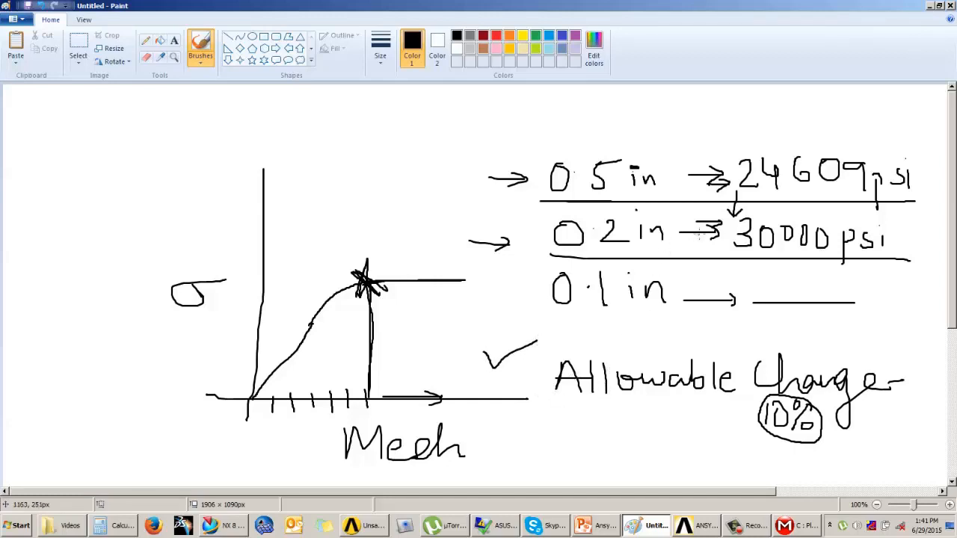
mouse_move(675, 233)
left_mouse_down()
mouse_move(708, 232)
mouse_move(709, 242)
left_mouse_up()
mouse_move(485, 311)
left_mouse_down()
mouse_move(513, 326)
mouse_move(491, 329)
left_mouse_up()
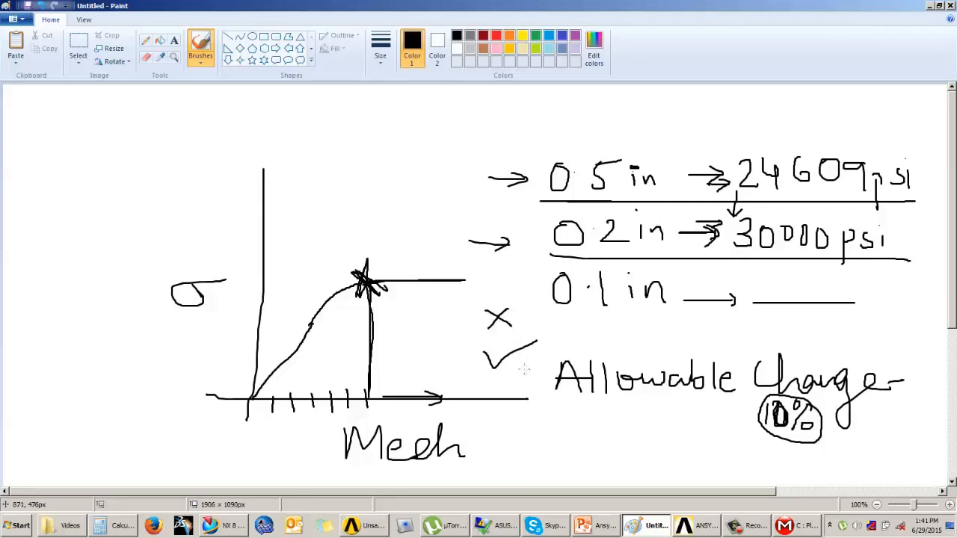
left_click_drag(757, 441, 755, 450)
mouse_move(535, 195)
left_mouse_down()
mouse_move(519, 293)
mouse_move(528, 309)
mouse_move(544, 289)
left_mouse_up()
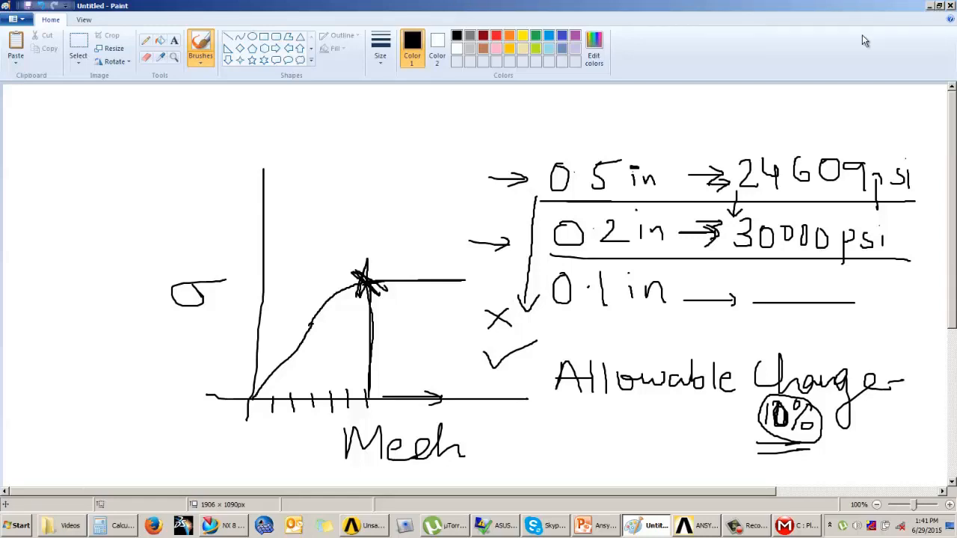
Return to Mechanical and insert a Convergence object under the Equivalent Stress result
key("alt+Tab")
left_click(799, 526)
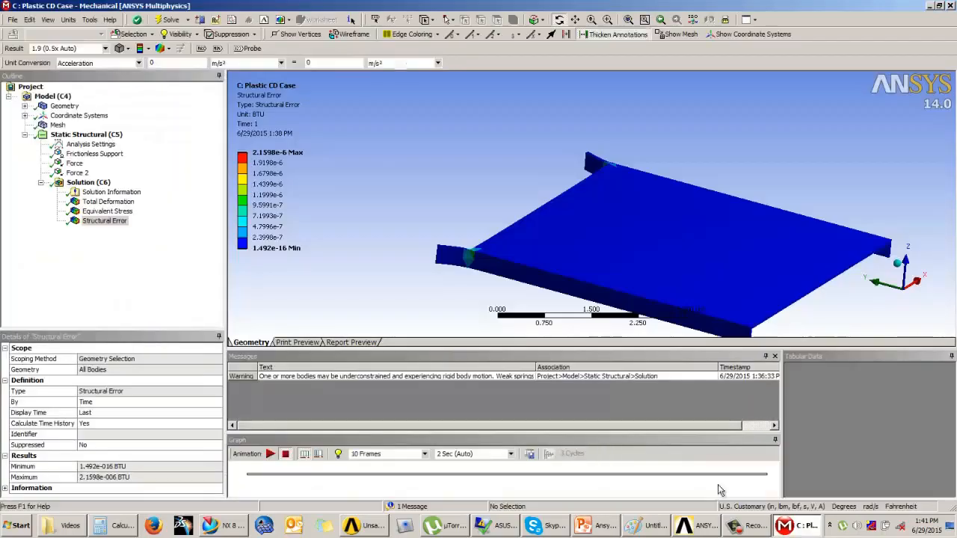
left_click_drag(385, 240, 448, 229)
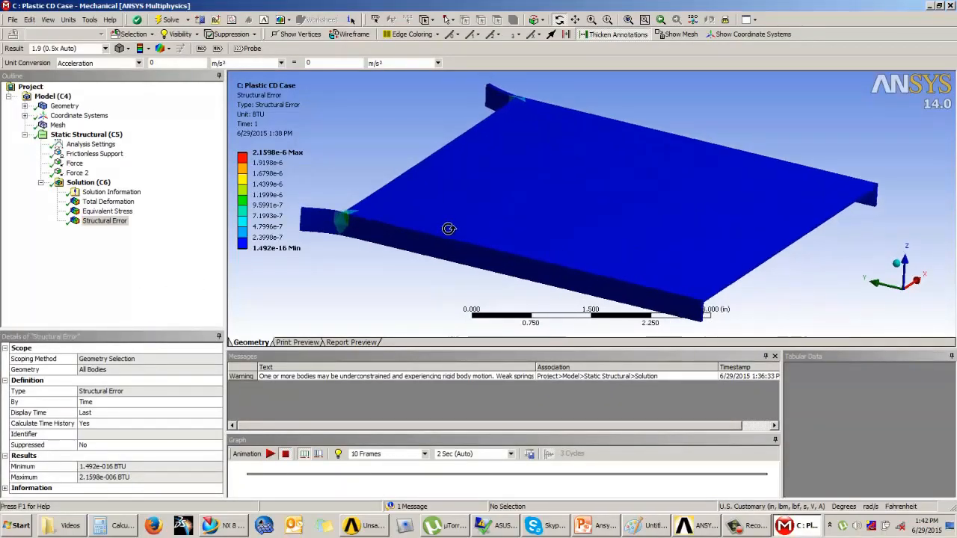
left_click(107, 212)
right_click(107, 212)
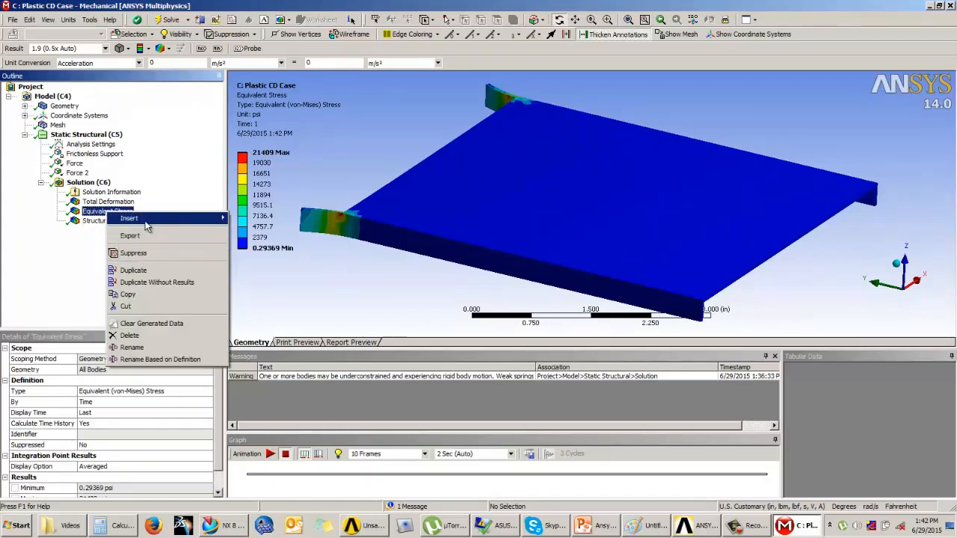
left_click(92, 227)
right_click(91, 212)
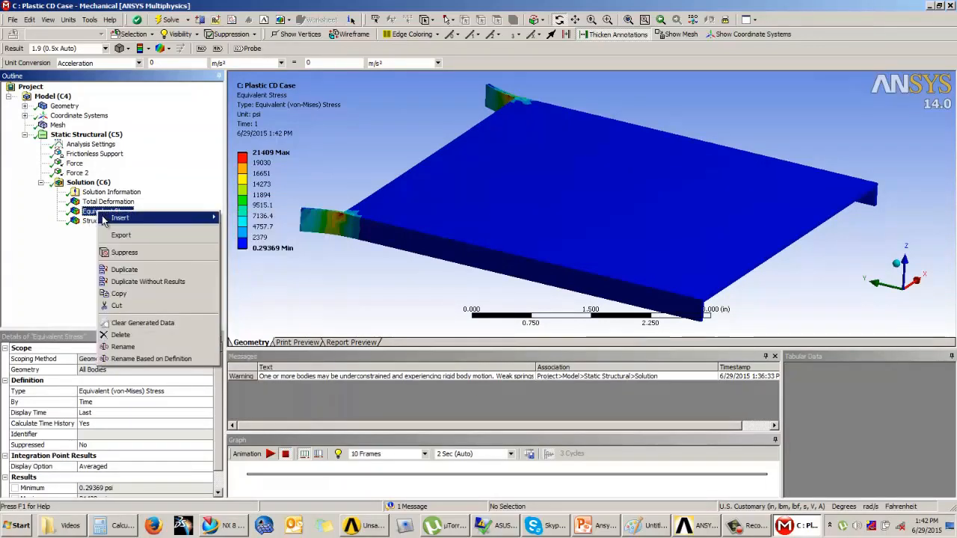
left_click(84, 226)
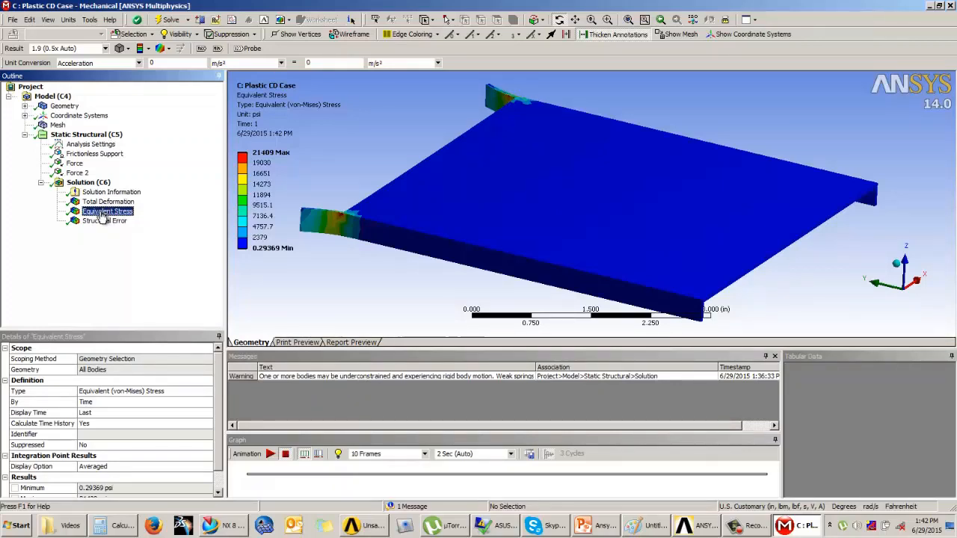
right_click(101, 217)
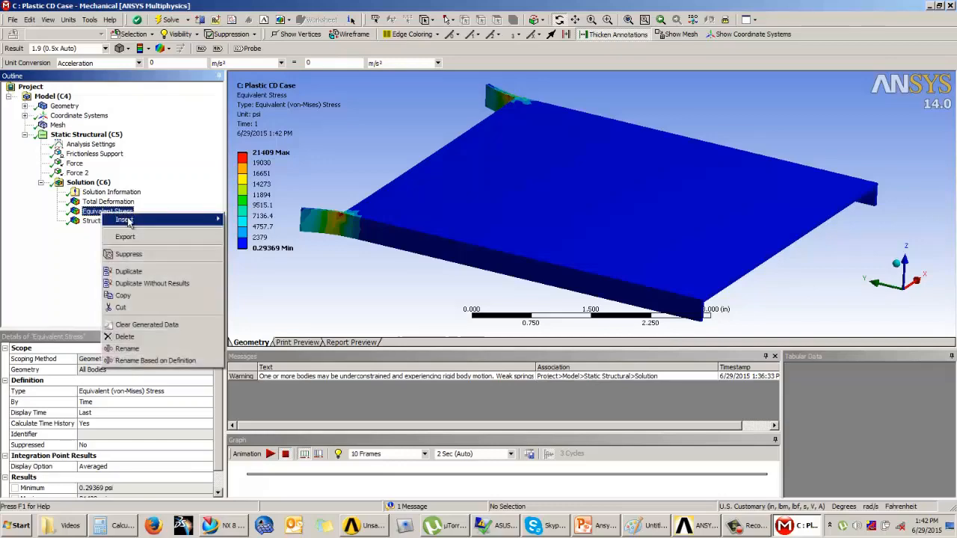
mouse_move(150, 219)
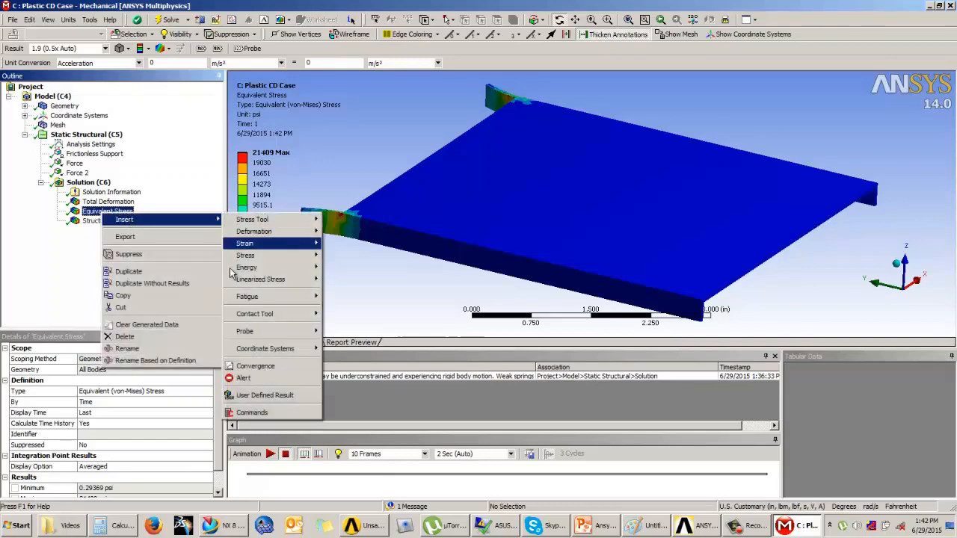
left_click(273, 370)
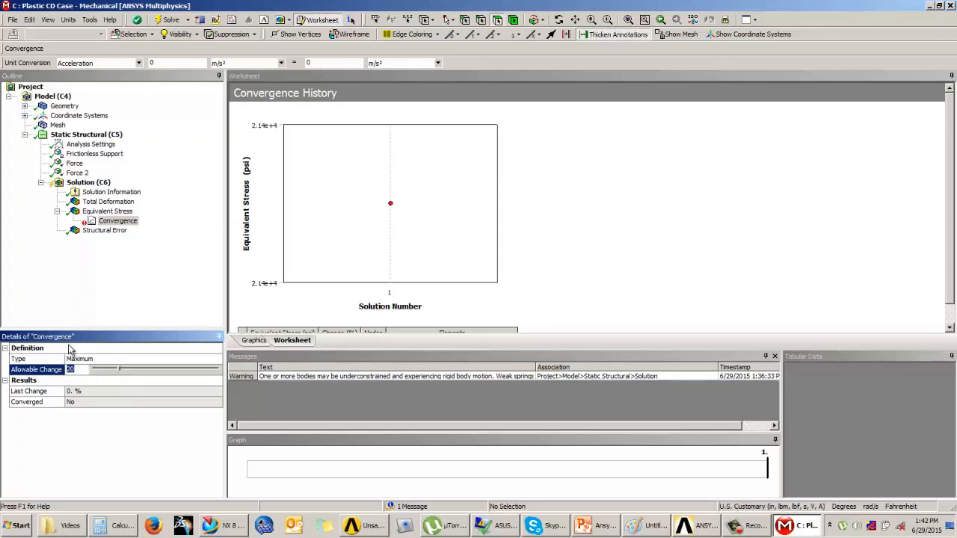
Set the solution's Max Refinement Loops to 2
left_click(88, 184)
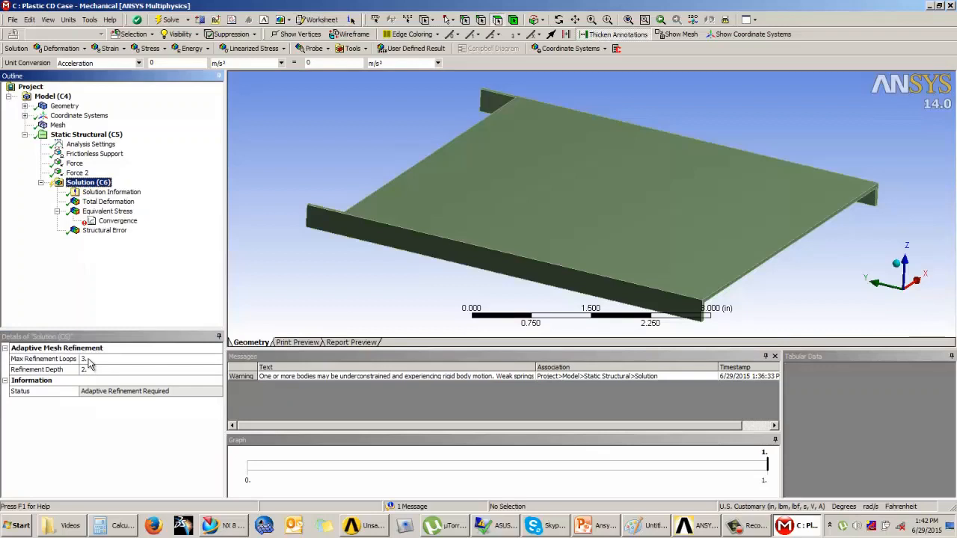
left_click(44, 360)
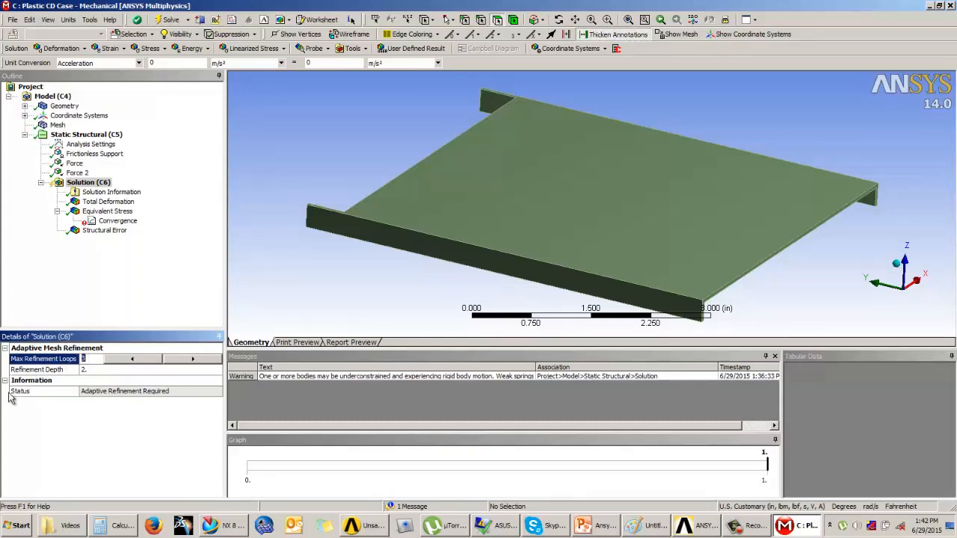
type("2")
key("Return")
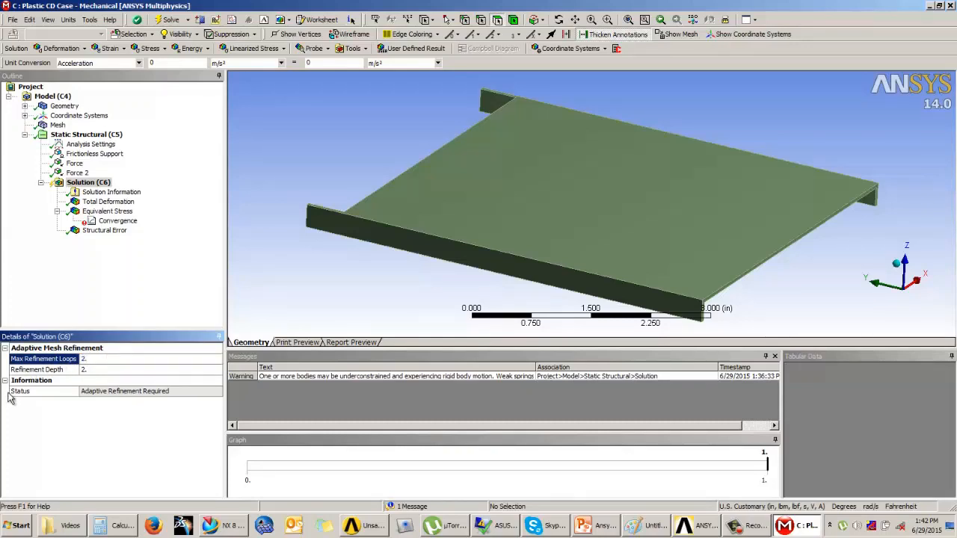
Solve the analysis and open the Convergence object to view its history chart
right_click(93, 183)
left_click(115, 208)
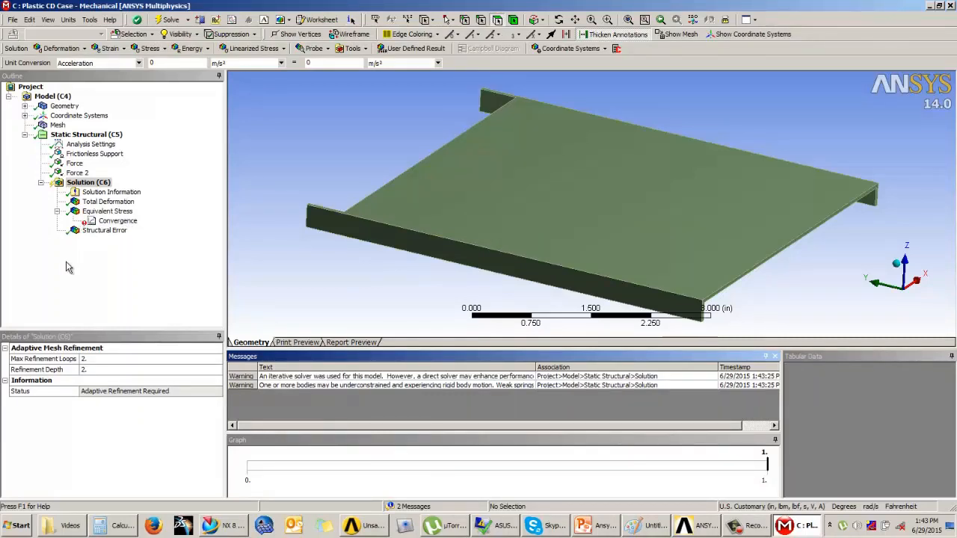
left_click(116, 222)
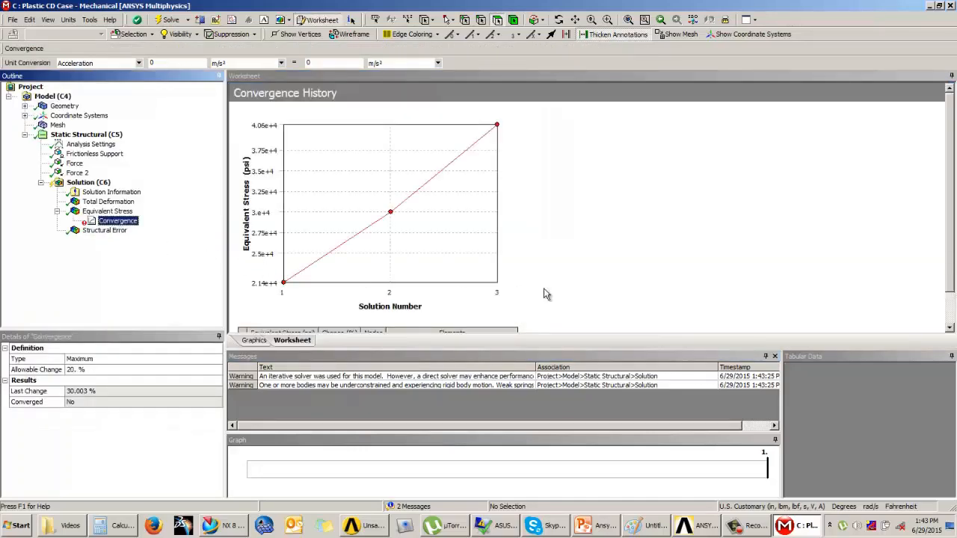
Examine the convergence history table's stress, change, node and element values for each of the three solutions
left_click_drag(951, 152, 949, 226)
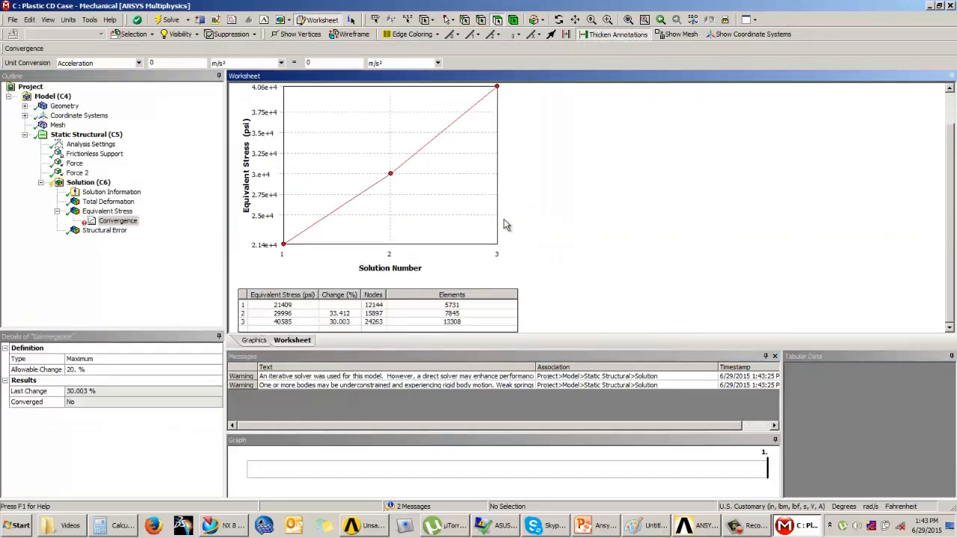
left_click(446, 307)
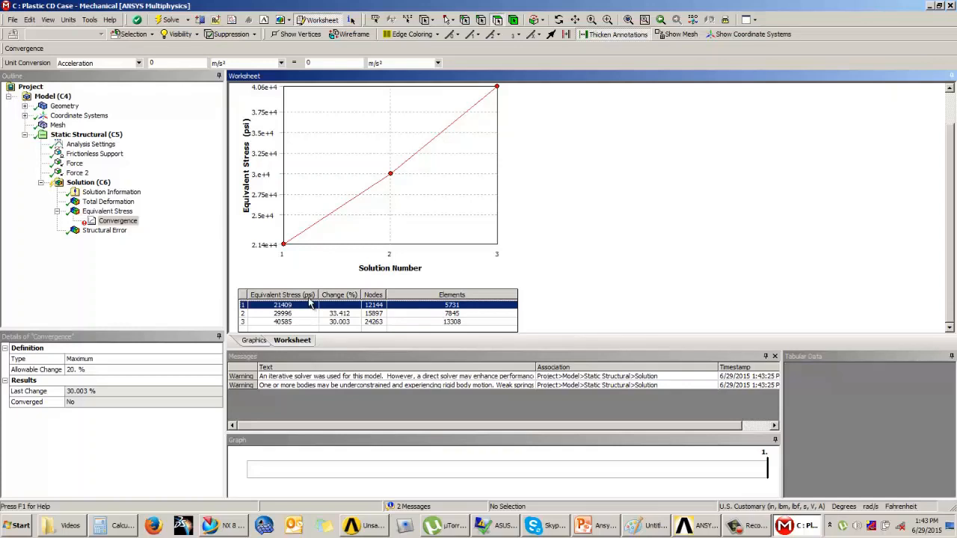
left_click(449, 314)
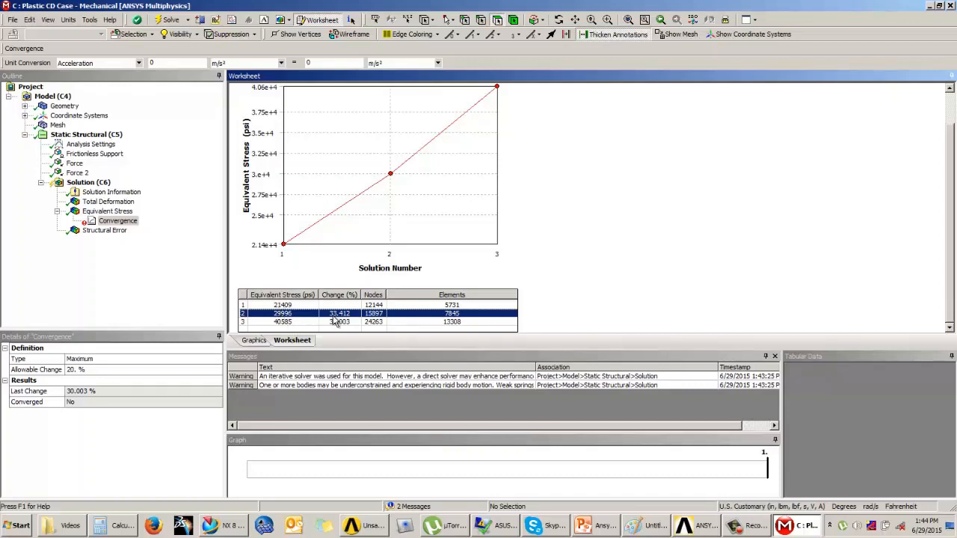
left_click(283, 323)
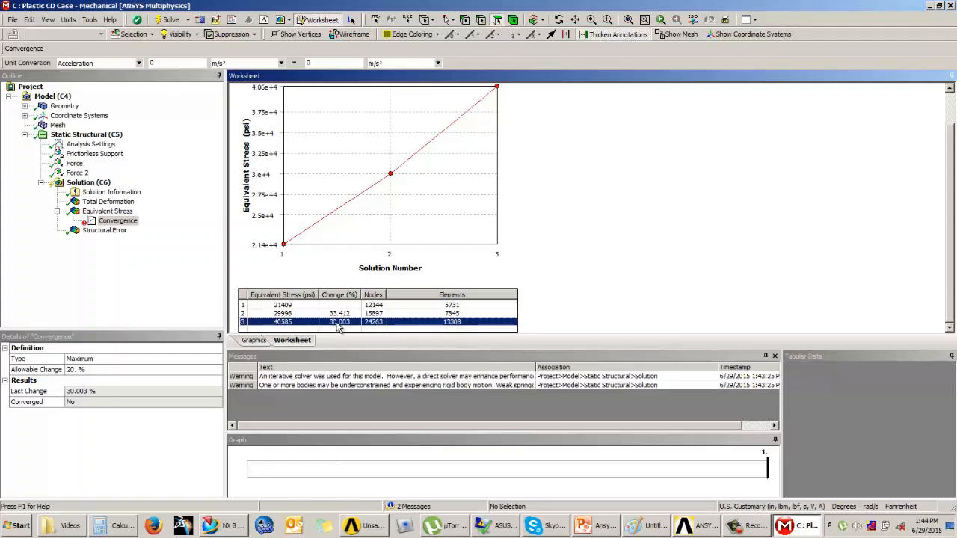
left_click(844, 272)
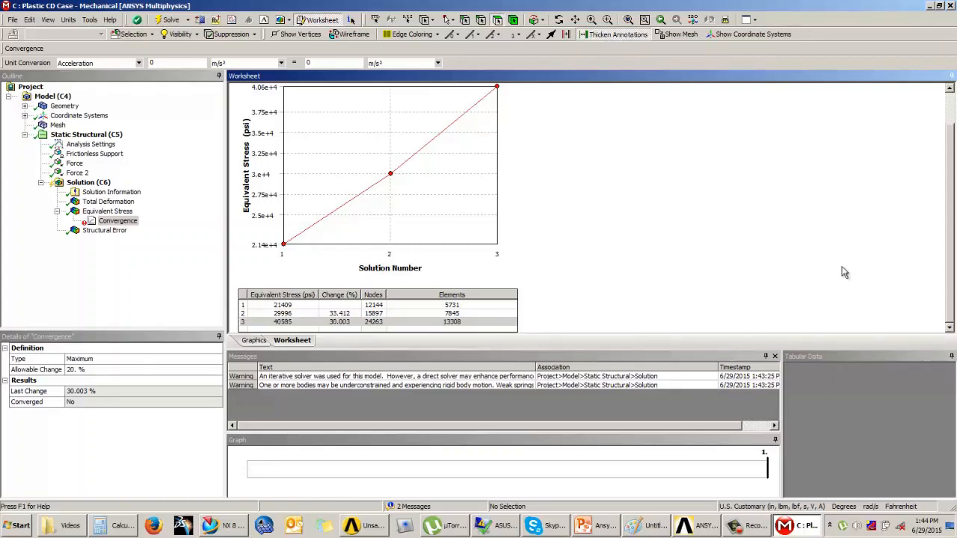
mouse_move(948, 225)
left_mouse_down()
mouse_move(953, 172)
mouse_move(949, 233)
left_mouse_up()
Select the Solution object in the outline and view the lid geometry and its adaptive refinement details
left_click(172, 293)
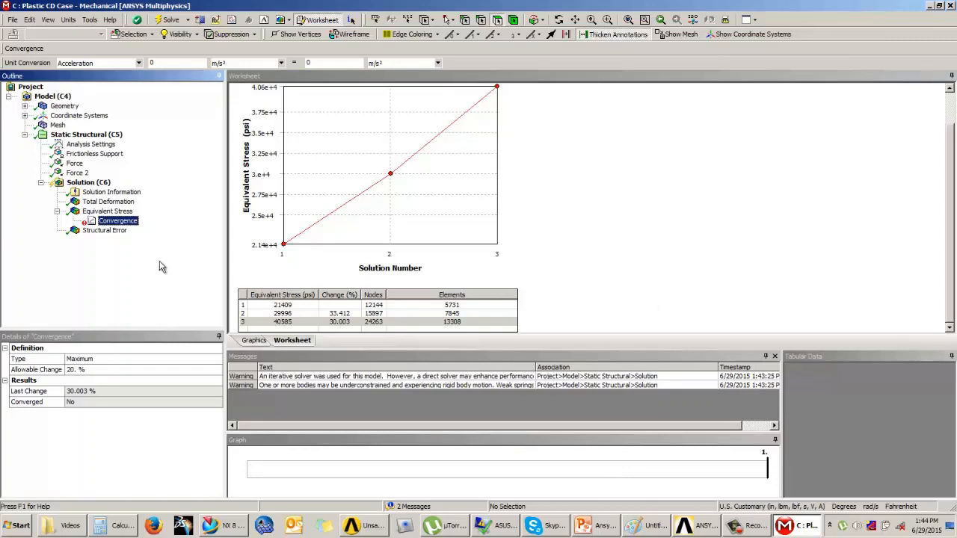
key("Up")
key("Up")
key("Up")
key("Up")
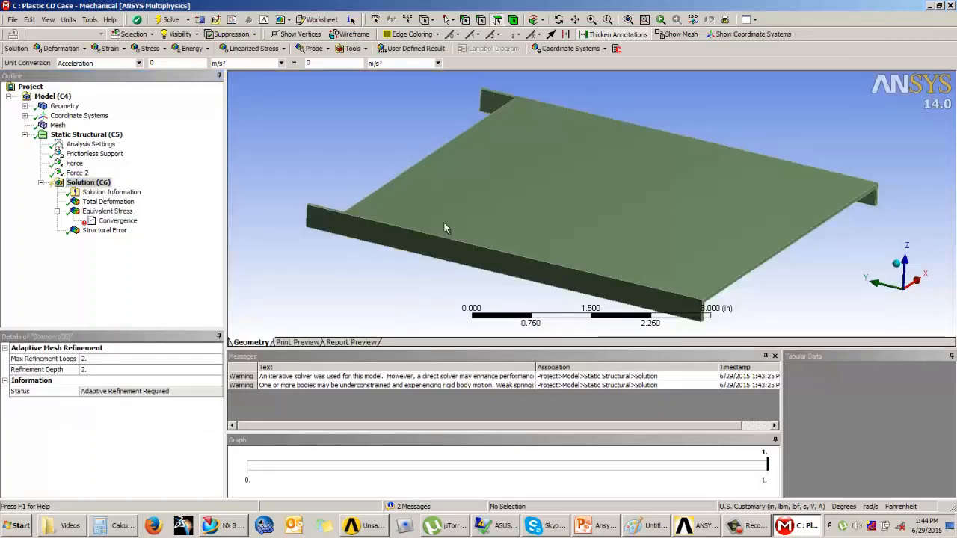
middle_click_drag(444, 228, 422, 231)
scroll(841, 284, "up", 3)
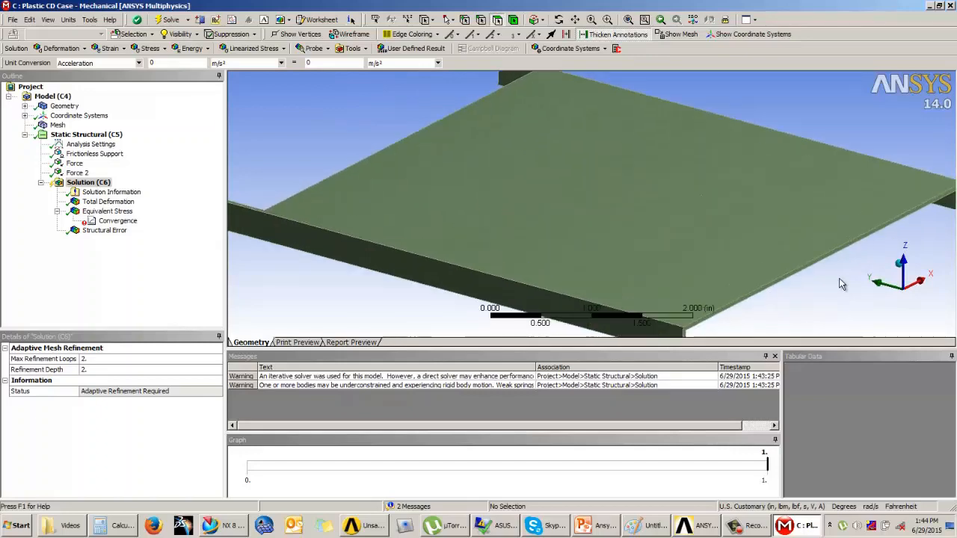
scroll(841, 284, "down", 2)
scroll(819, 284, "down", 1)
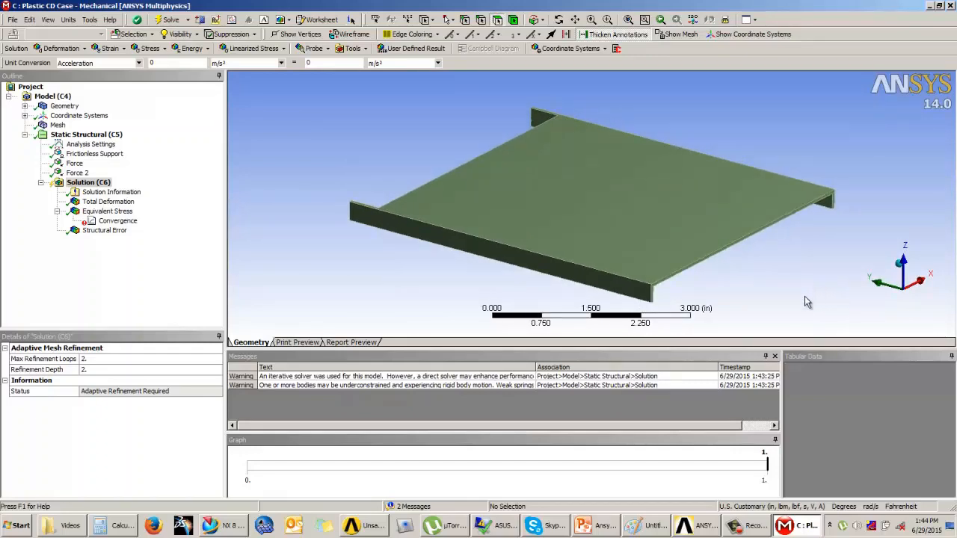
Switch to PowerPoint, present the Convergence slide and advance to the Stress Singularity slide
left_click(599, 527)
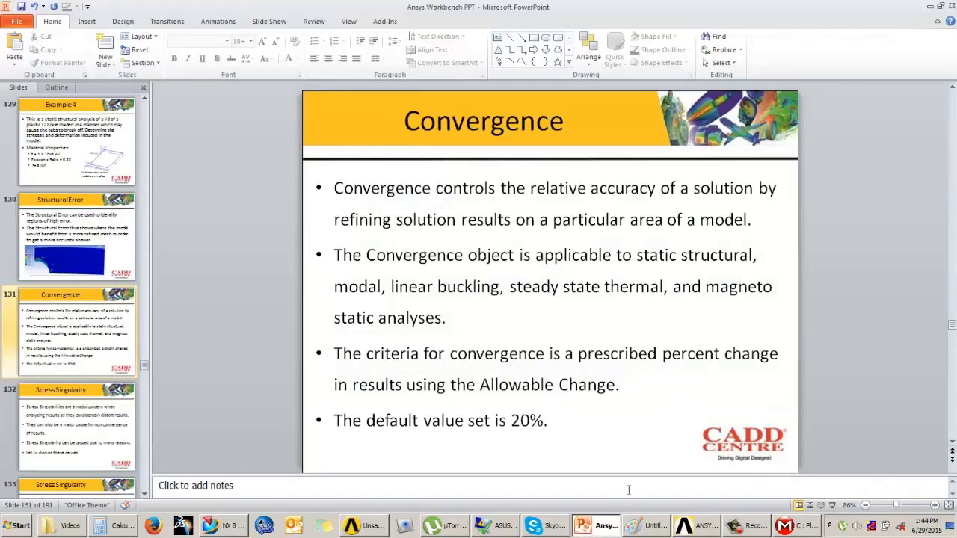
left_click(833, 505)
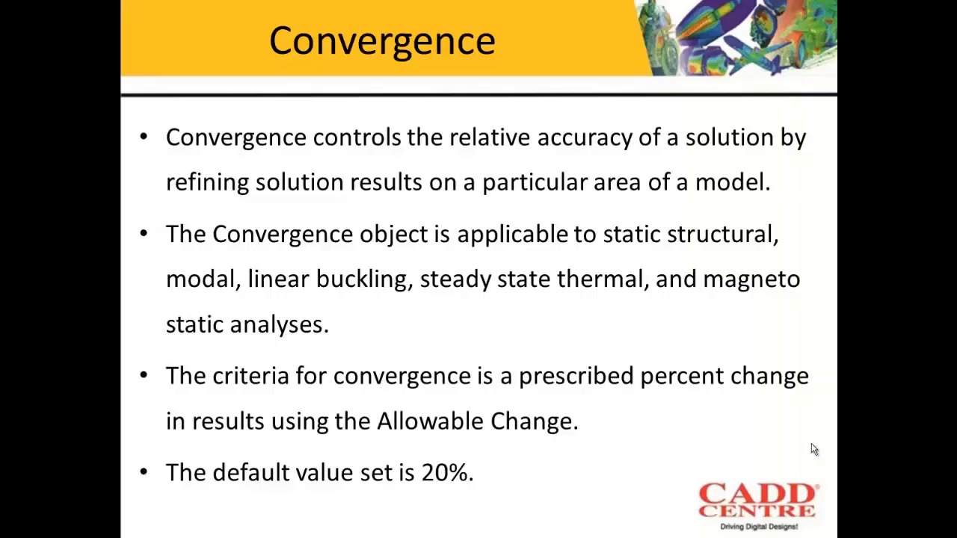
left_click(615, 399)
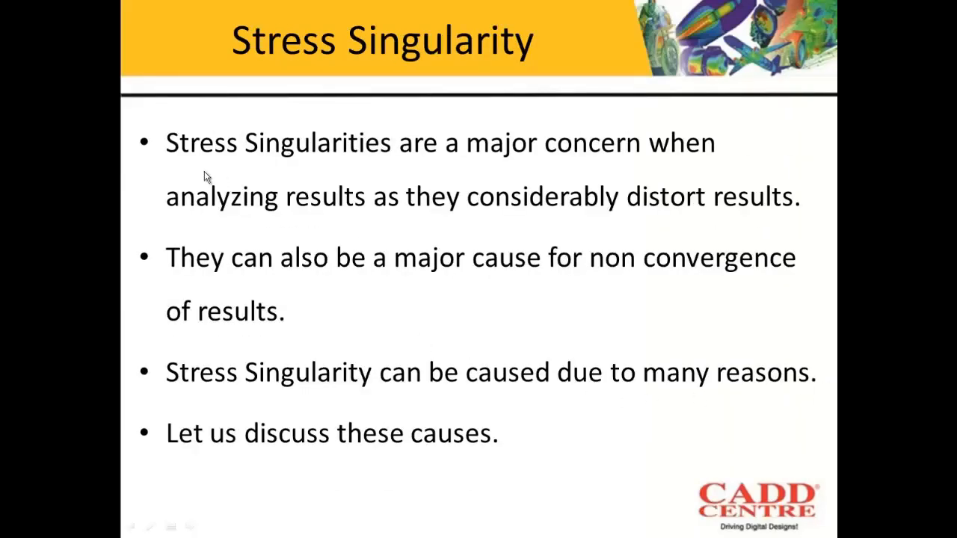
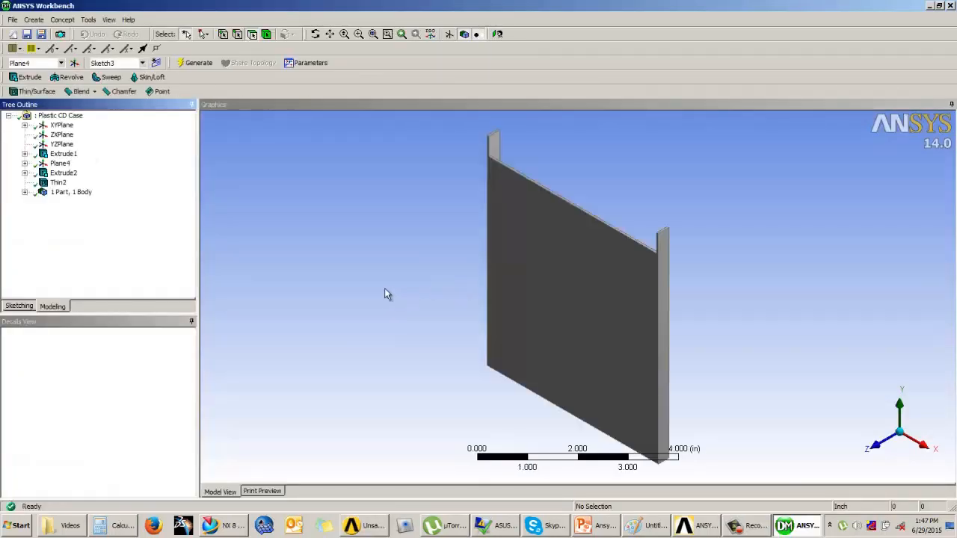
Add a fixed-radius blend of 0.2 in to the two inner edges where the flange meets the lid, then generate it
middle_click_drag(483, 214, 391, 265)
left_click(83, 92)
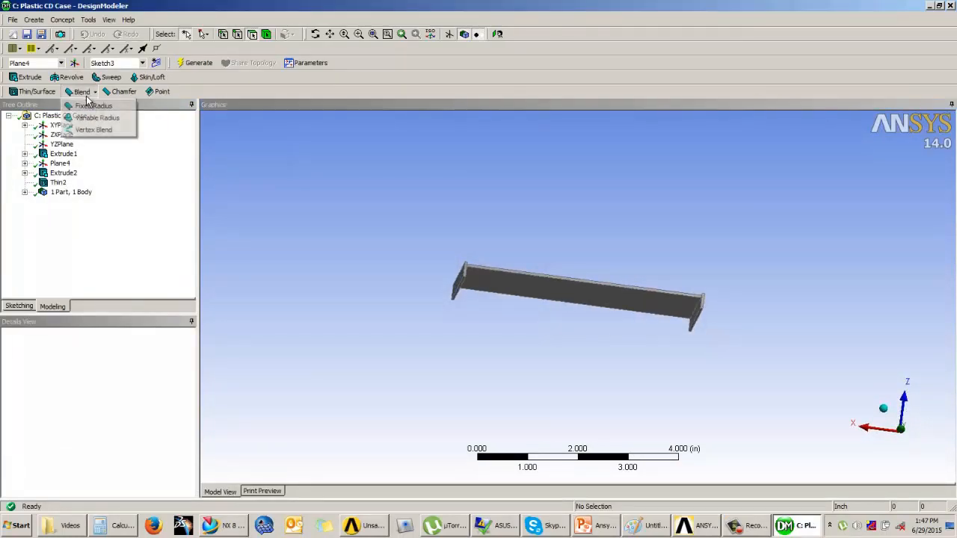
left_click(92, 105)
middle_click_drag(543, 326, 485, 344)
scroll(402, 292, "up", 2)
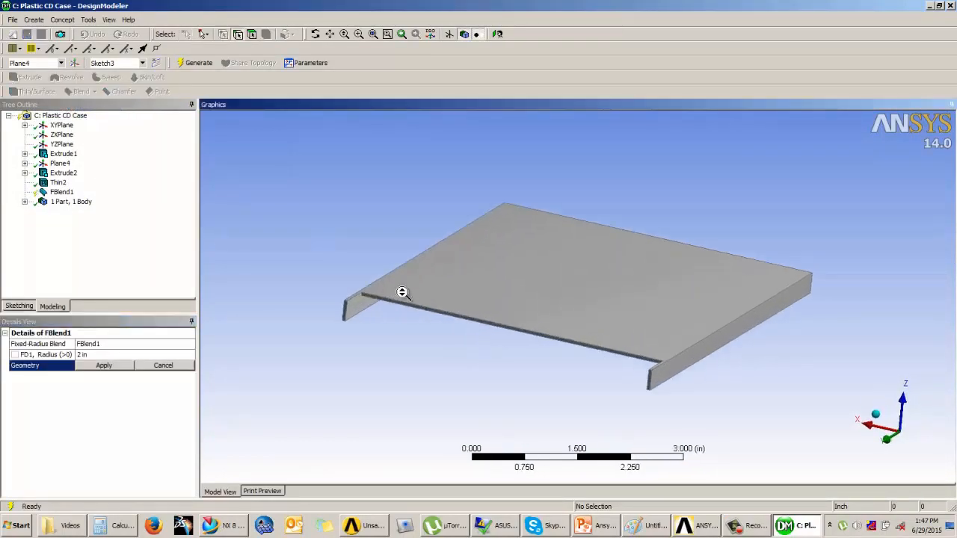
scroll(624, 303, "up", 6)
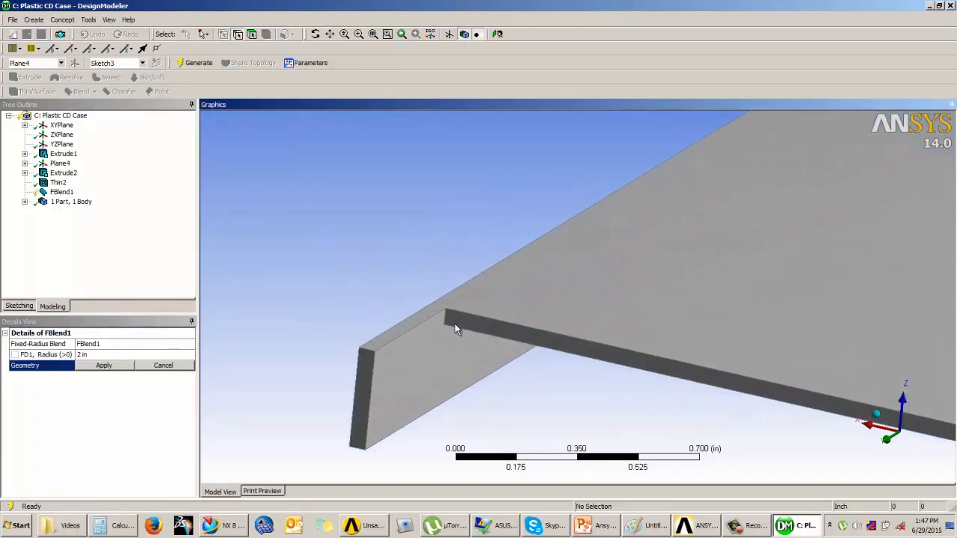
left_click(445, 319)
middle_click_drag(546, 336, 453, 297)
left_click(468, 282, "ctrl")
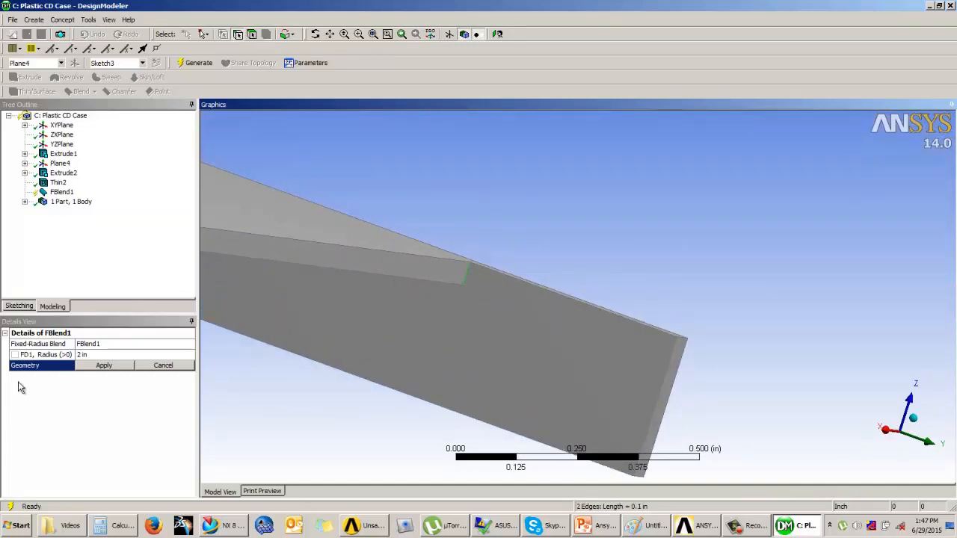
left_click(103, 366)
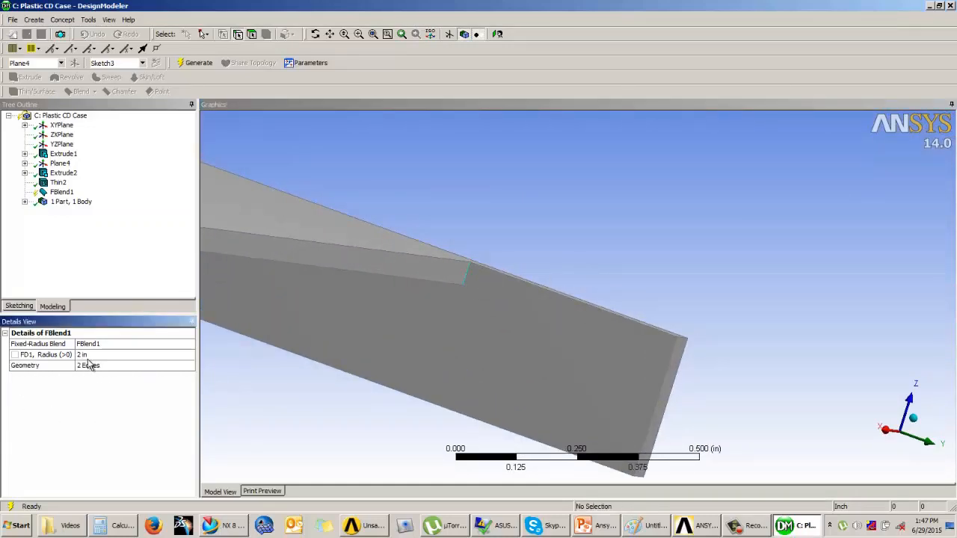
left_click(89, 354)
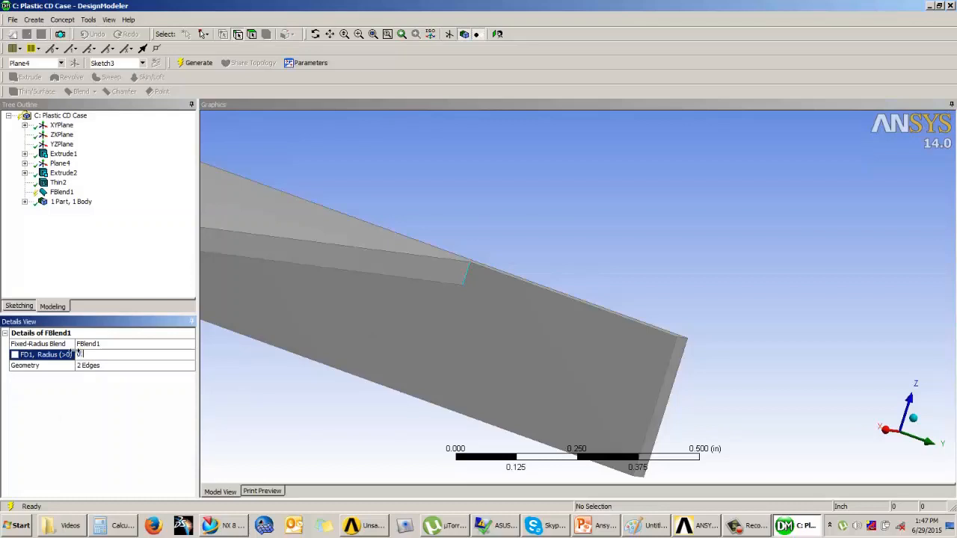
left_click(195, 63)
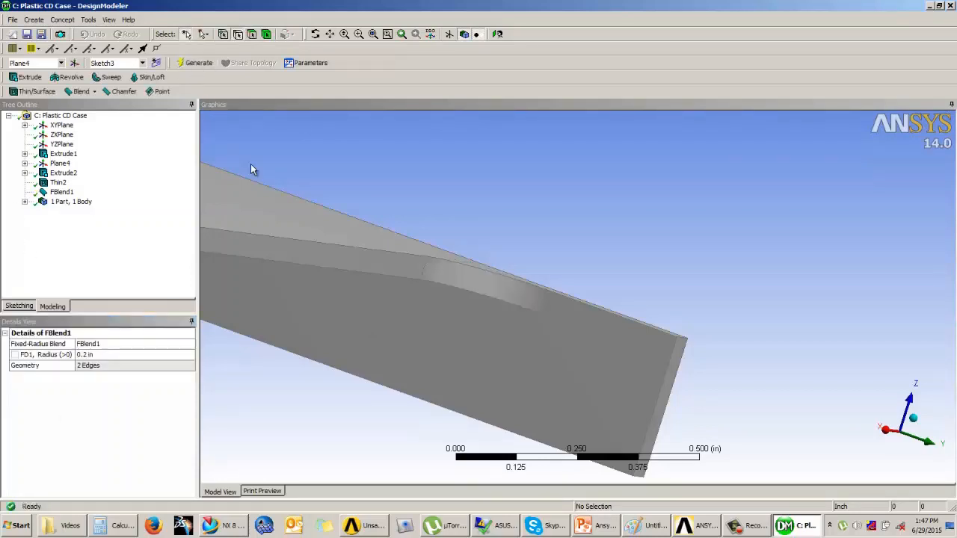
Set the blend radius to 0.1 in and regenerate the geometry
middle_click_drag(592, 207, 566, 237)
scroll(566, 238, "down", 5)
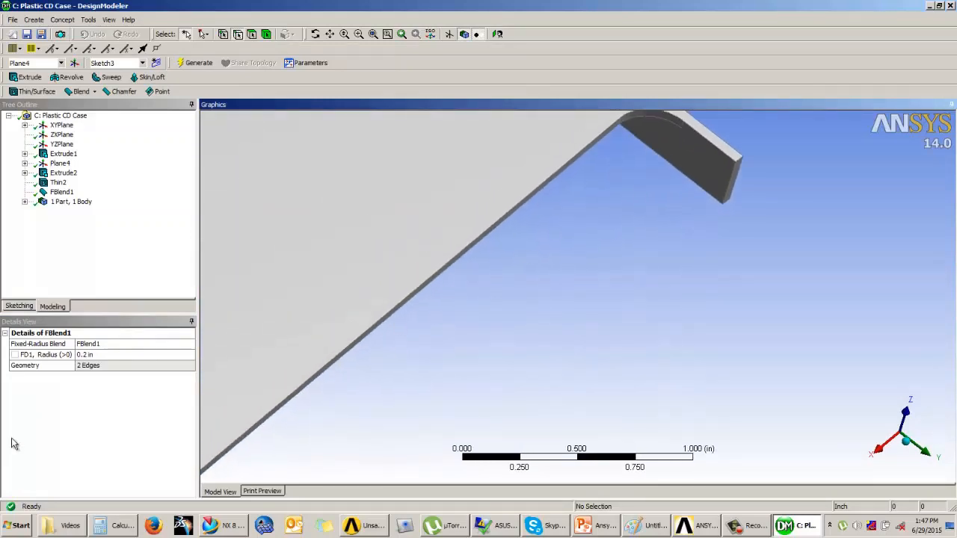
left_click(86, 355)
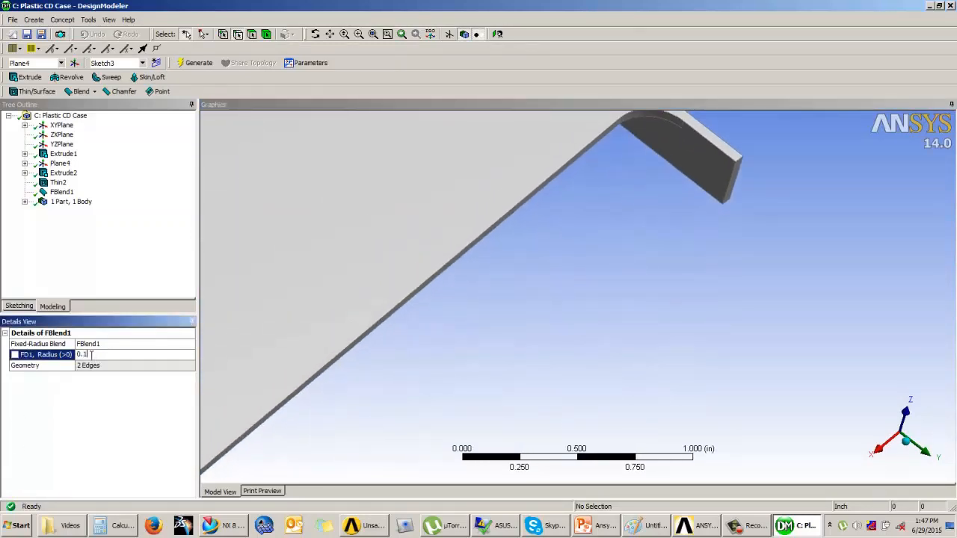
left_click(190, 63)
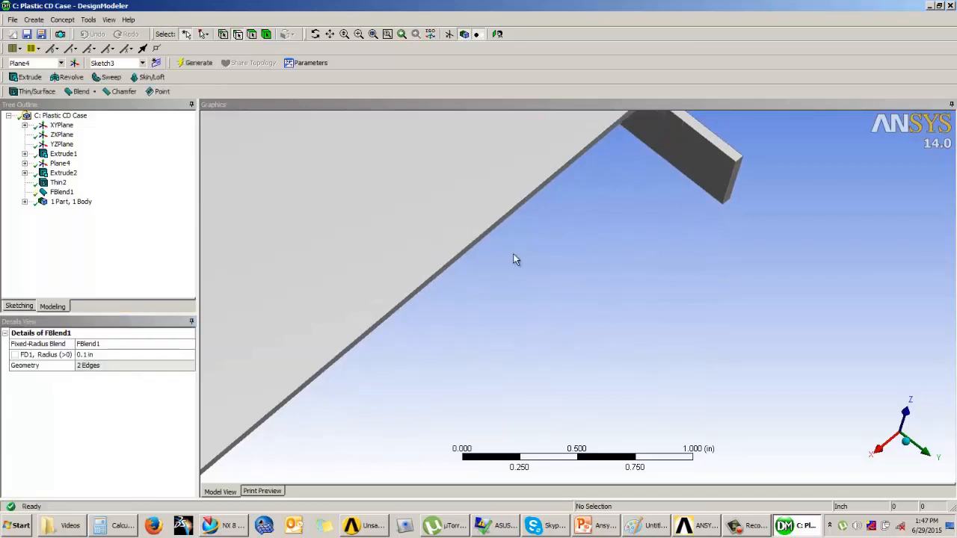
Open the Plastic CD Case model in Mechanical, accepting to read the updated upstream geometry
middle_click_drag(598, 238, 618, 208, "ctrl")
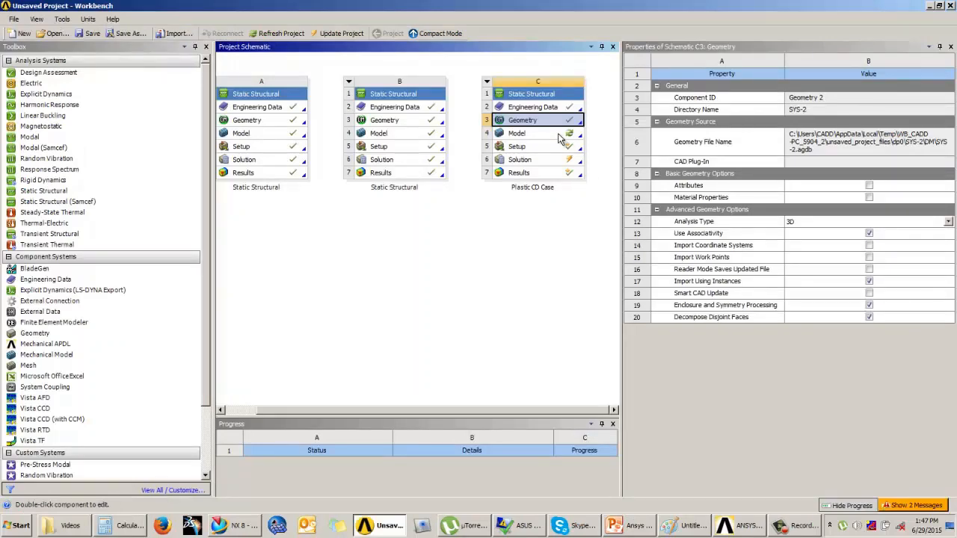
double_click(558, 134)
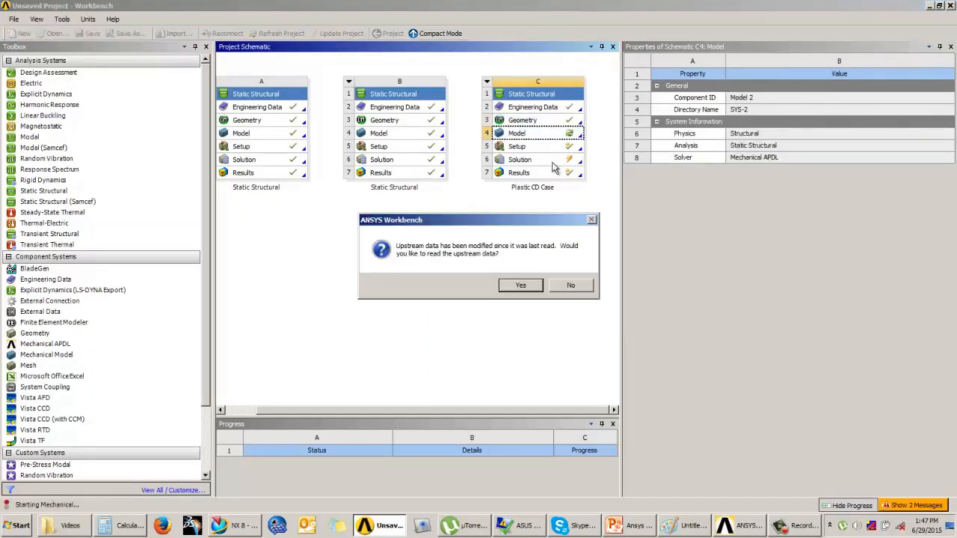
left_click(527, 285)
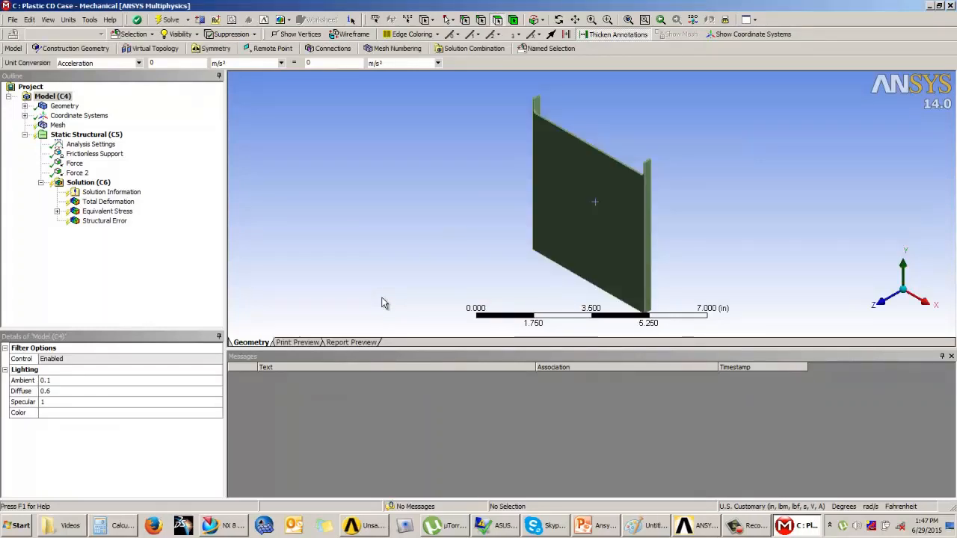
Generate the mesh for the filleted lid and review its node and element statistics
middle_click_drag(430, 247, 686, 178)
scroll(687, 178, "up", 2)
left_click(57, 125)
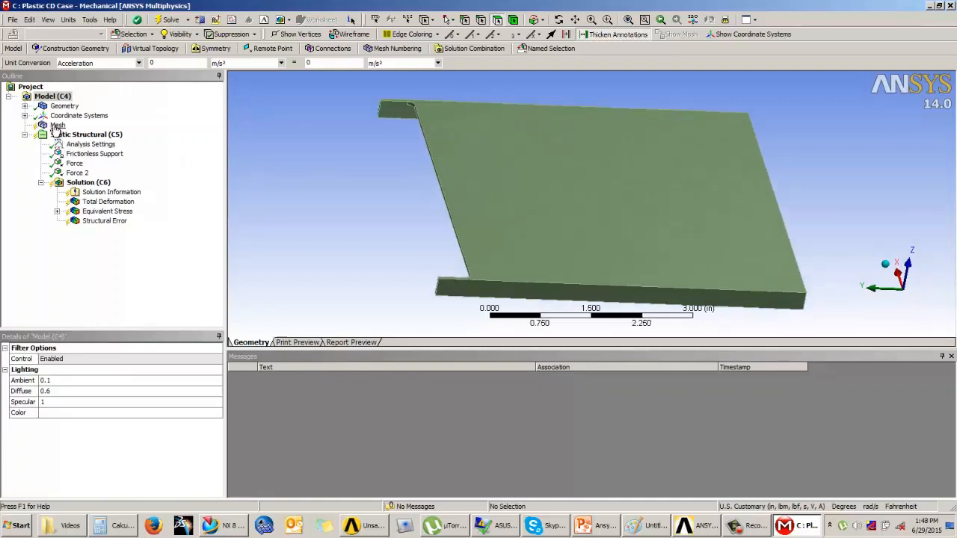
left_click(45, 49)
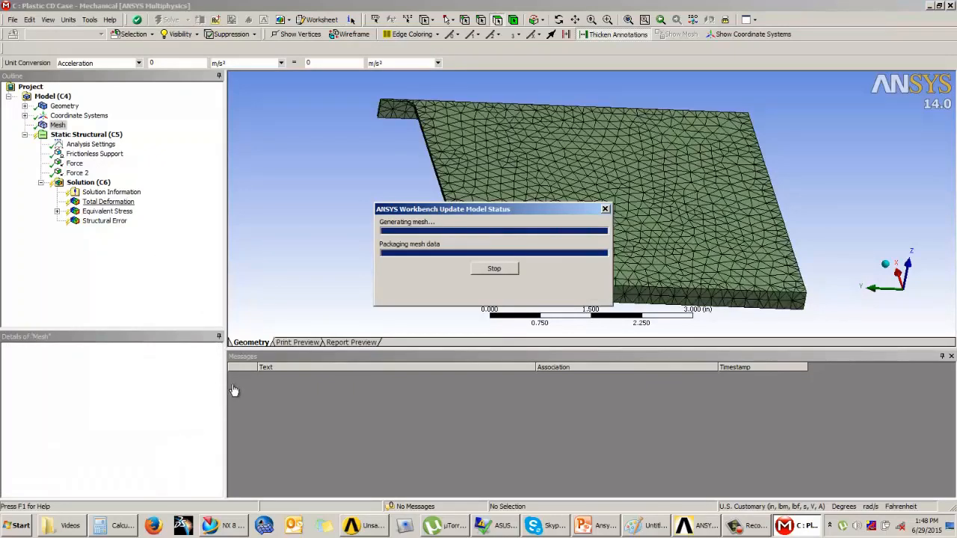
left_click_drag(217, 385, 217, 479)
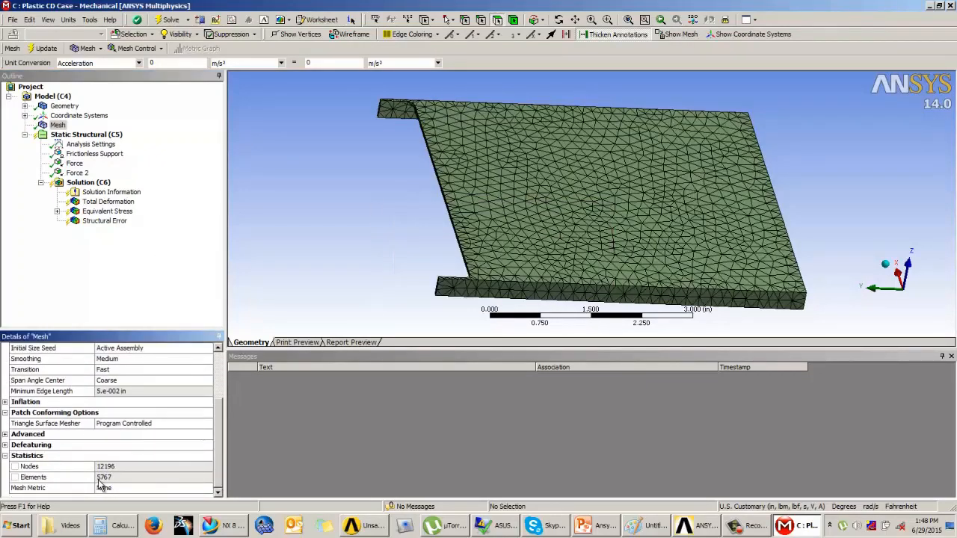
Delete the existing Convergence object under Equivalent Stress
left_click(56, 211)
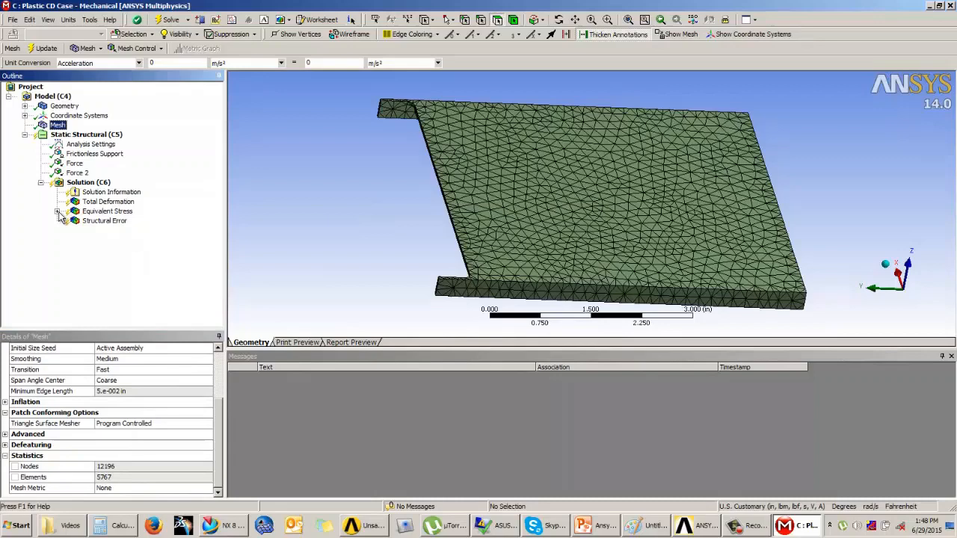
left_click(108, 221)
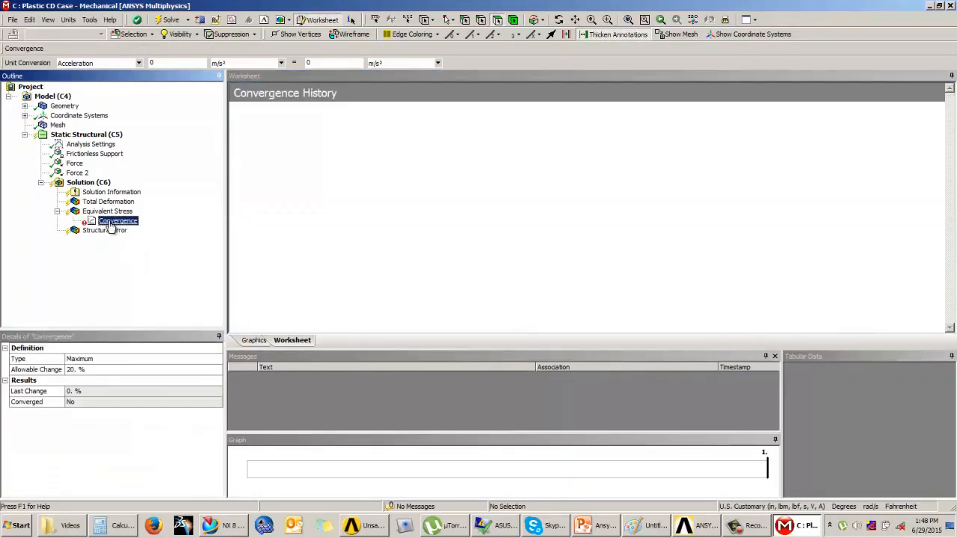
right_click(109, 222)
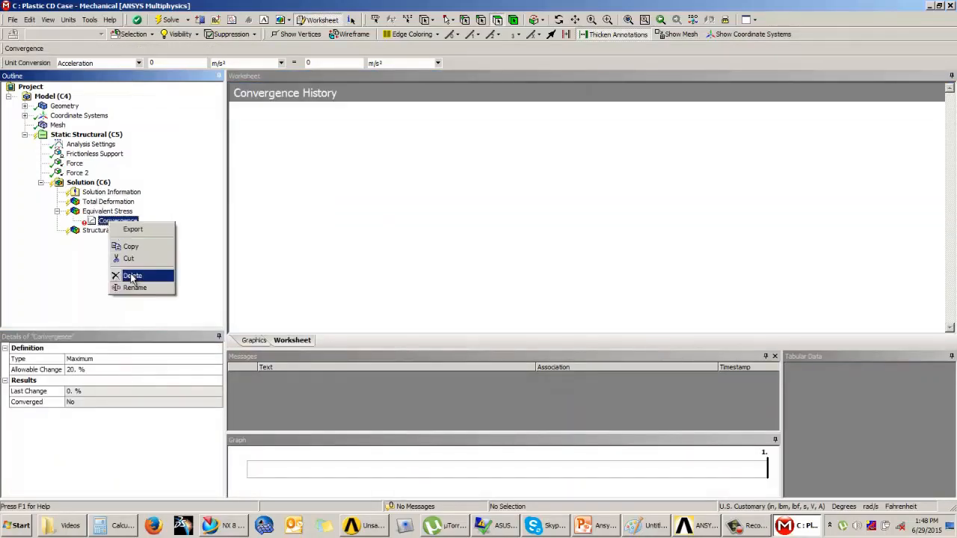
left_click(130, 276)
left_click(478, 299)
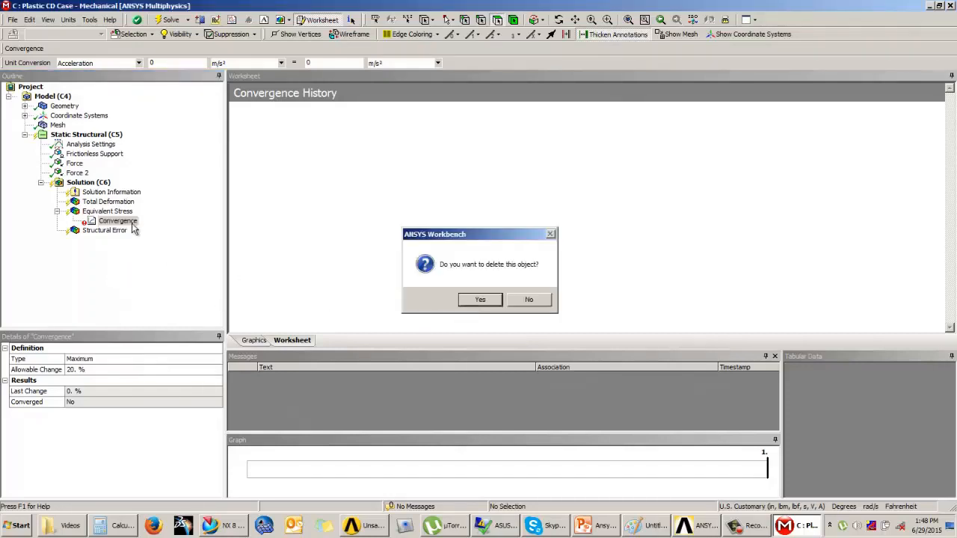
Solve the analysis and review the equivalent stress and structural error results at the filleted flange corner
right_click(87, 188)
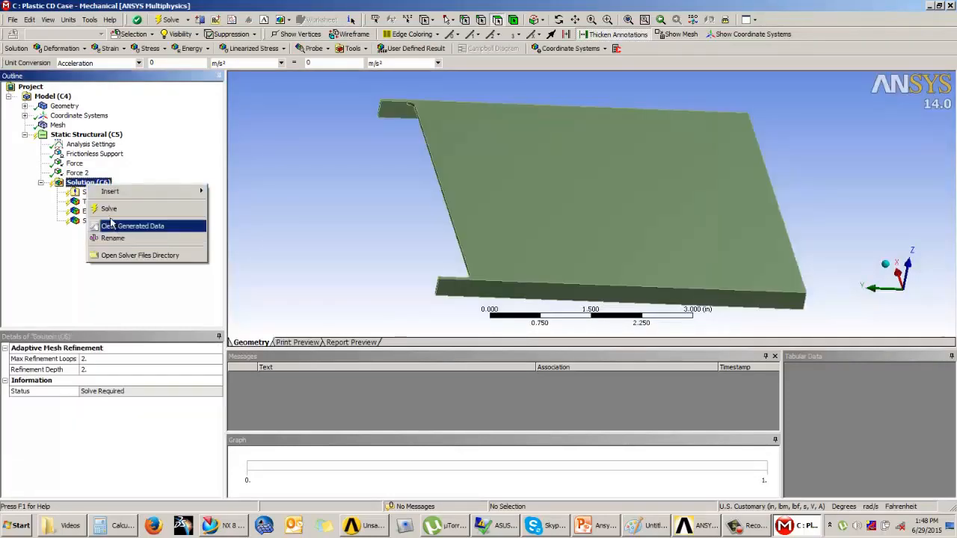
left_click(111, 210)
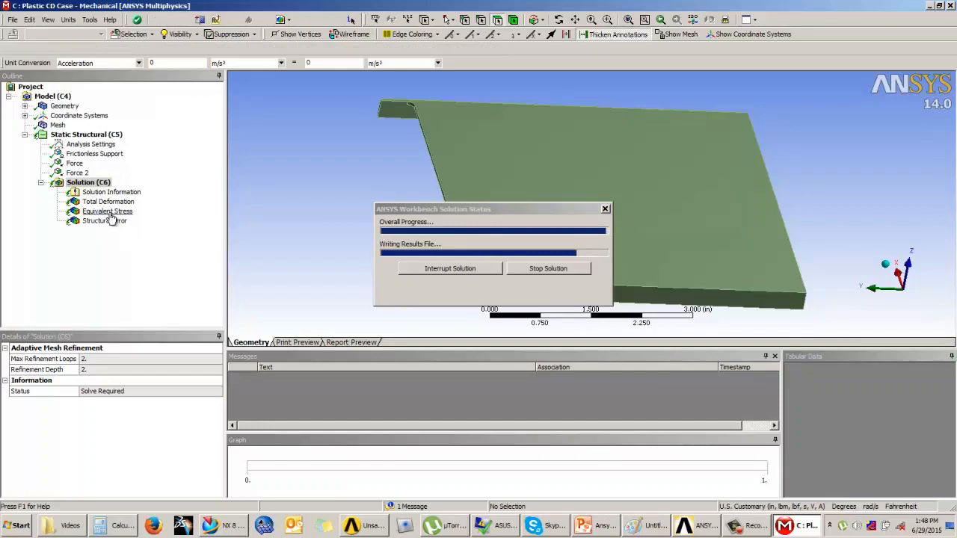
left_click(108, 213)
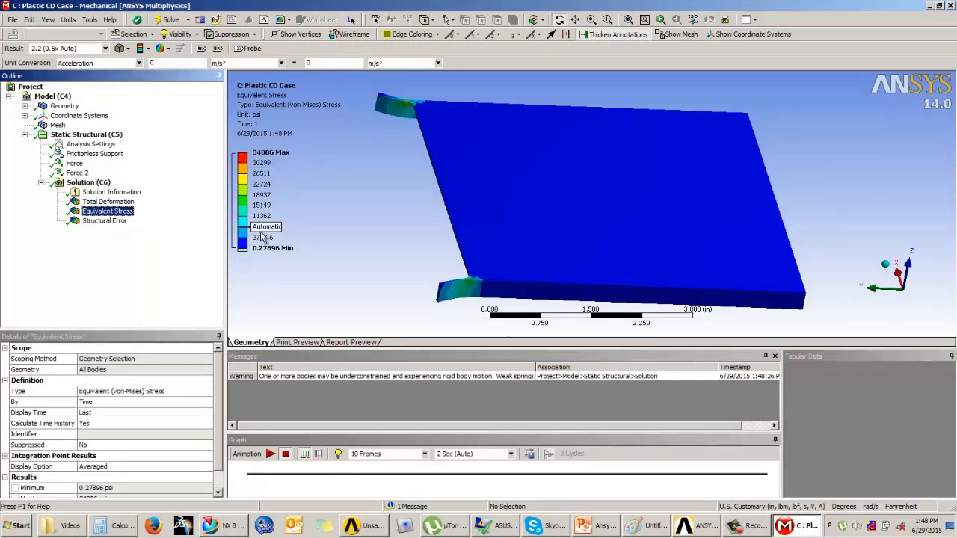
left_click_drag(441, 219, 557, 224)
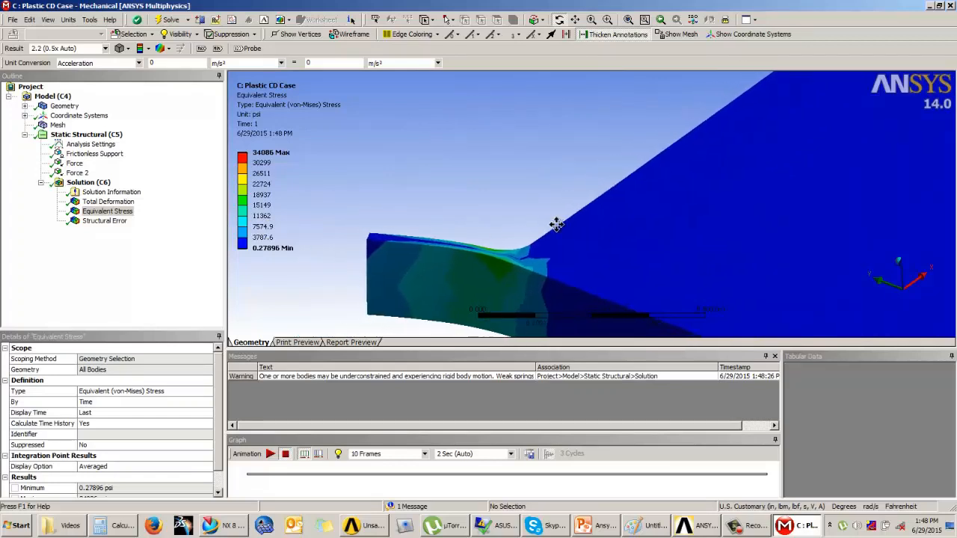
left_click(104, 221)
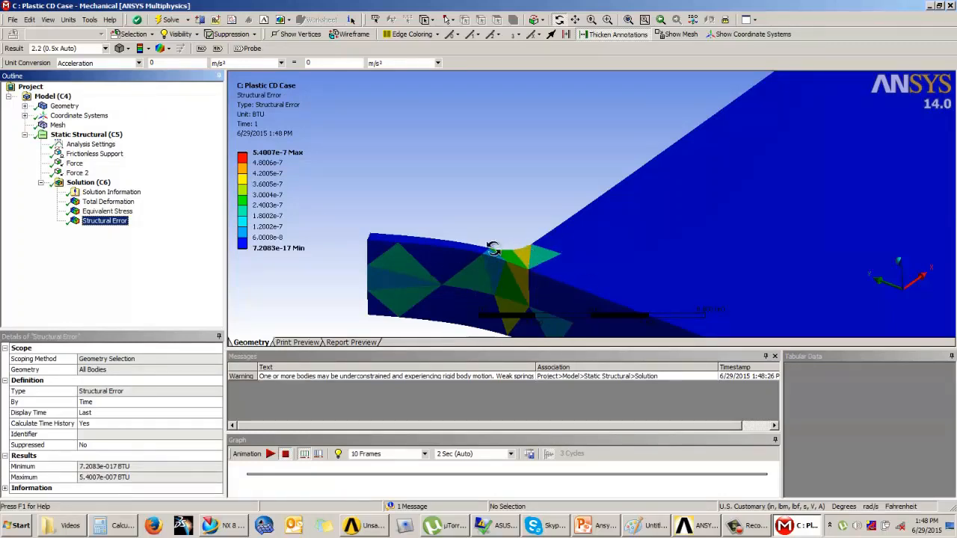
Insert a new Convergence object under the Equivalent Stress result
left_click(106, 211)
right_click(106, 213)
mouse_move(127, 221)
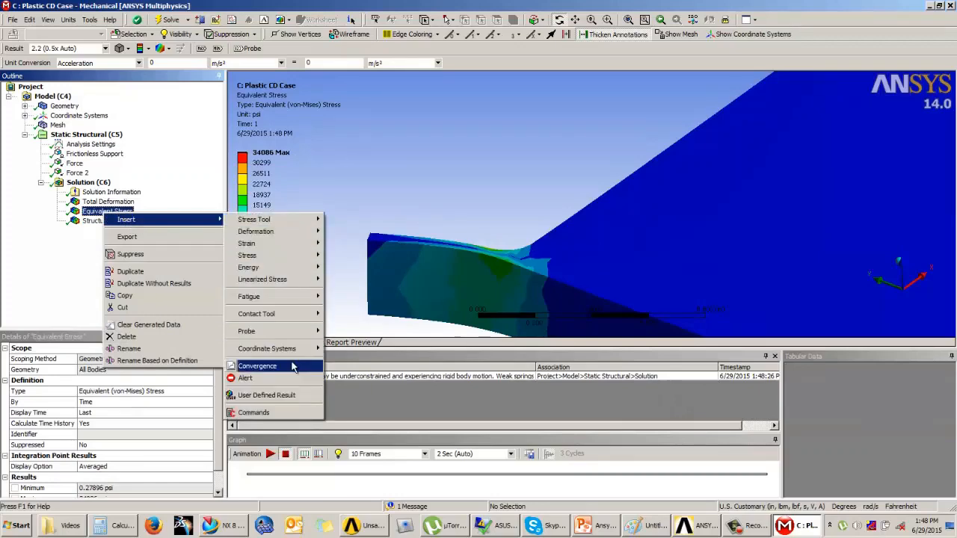
left_click(257, 363)
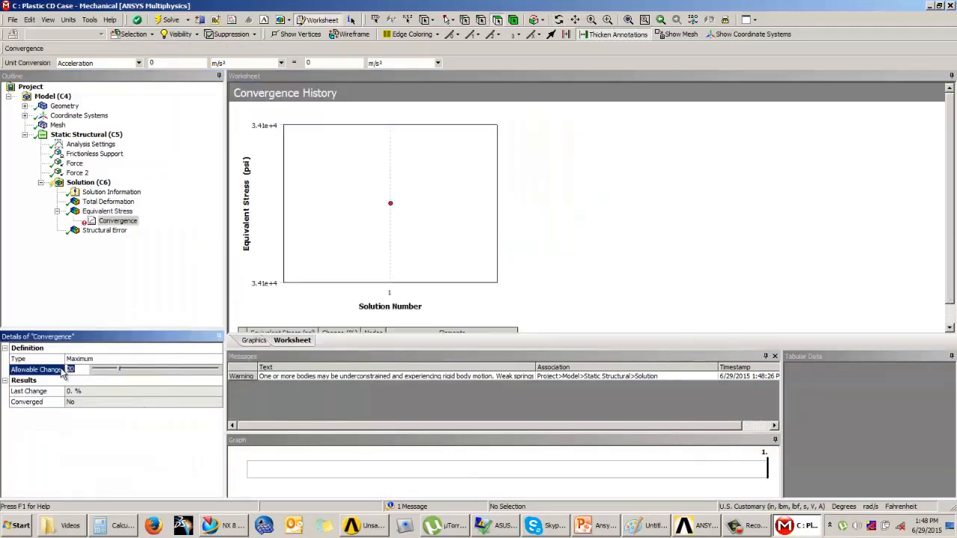
Solve the solution again with adaptive mesh refinement
left_click(88, 182)
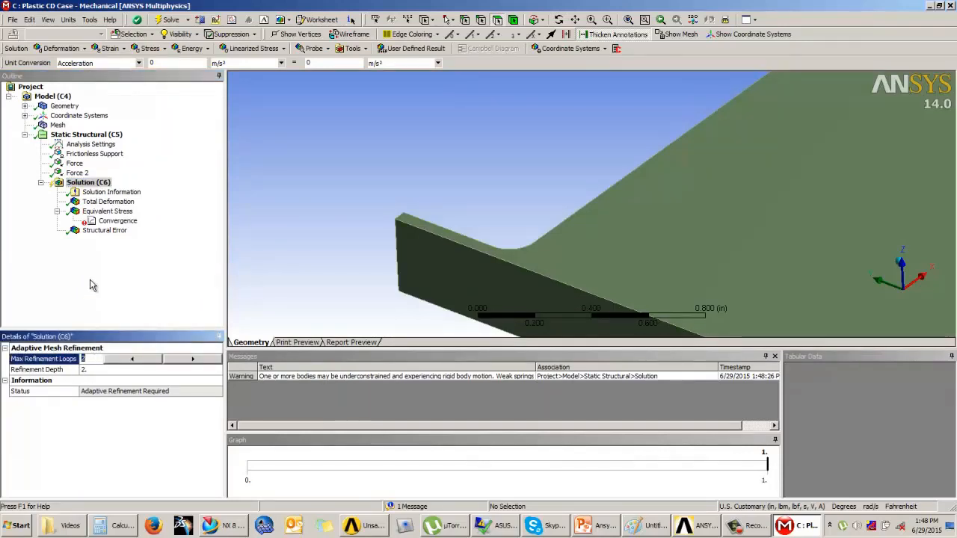
left_click(91, 183)
right_click(91, 186)
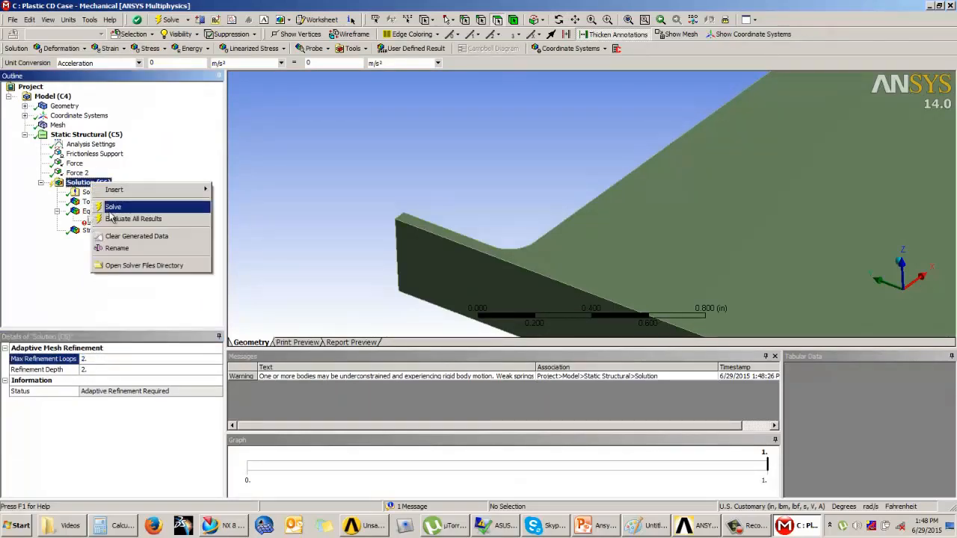
left_click(111, 206)
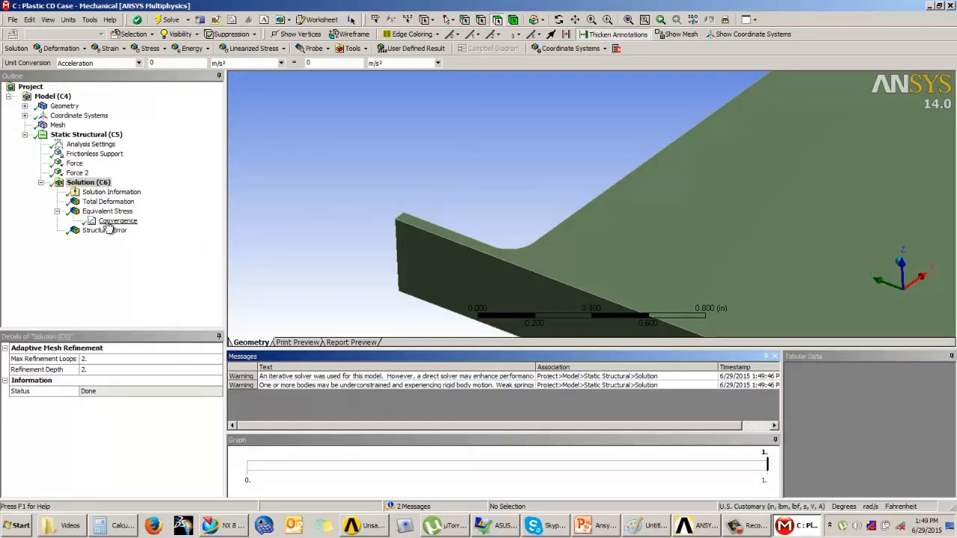
Open the Convergence history and examine the chart and each solution row of its stress, change, node and element table
left_click(112, 222)
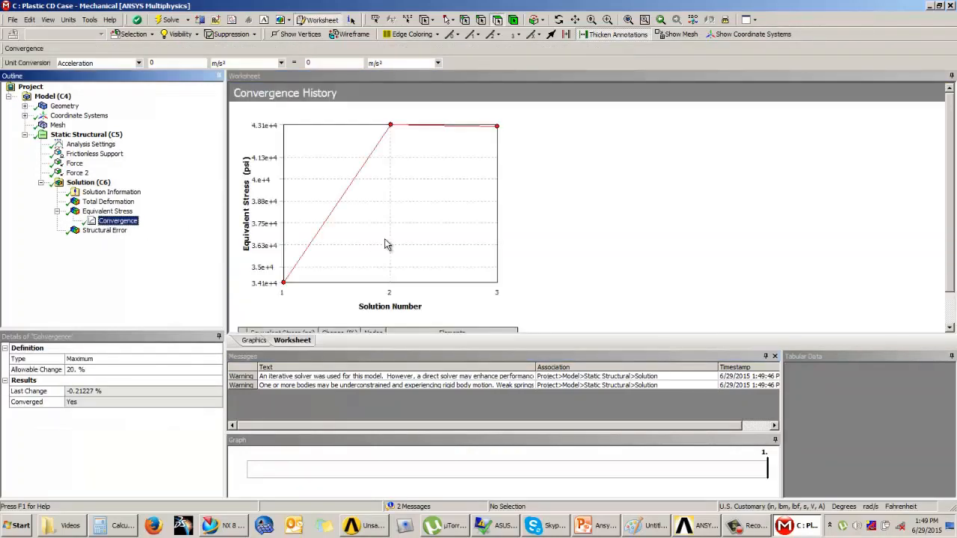
left_click_drag(950, 170, 949, 168)
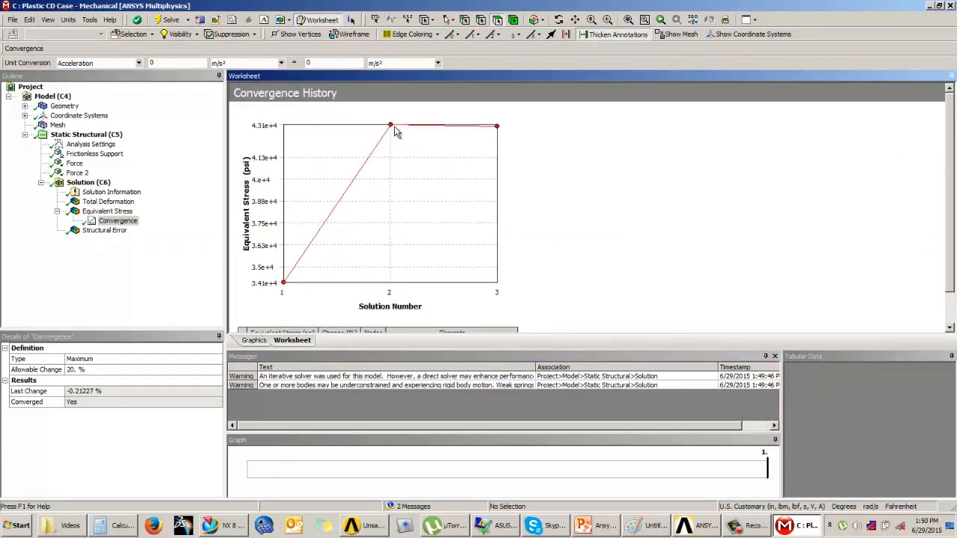
left_click_drag(953, 147, 949, 186)
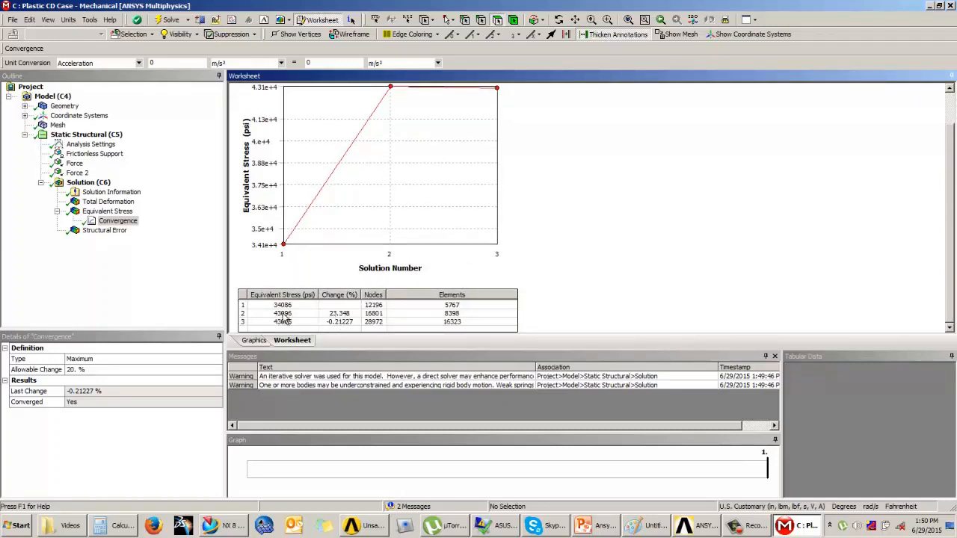
left_click(340, 316)
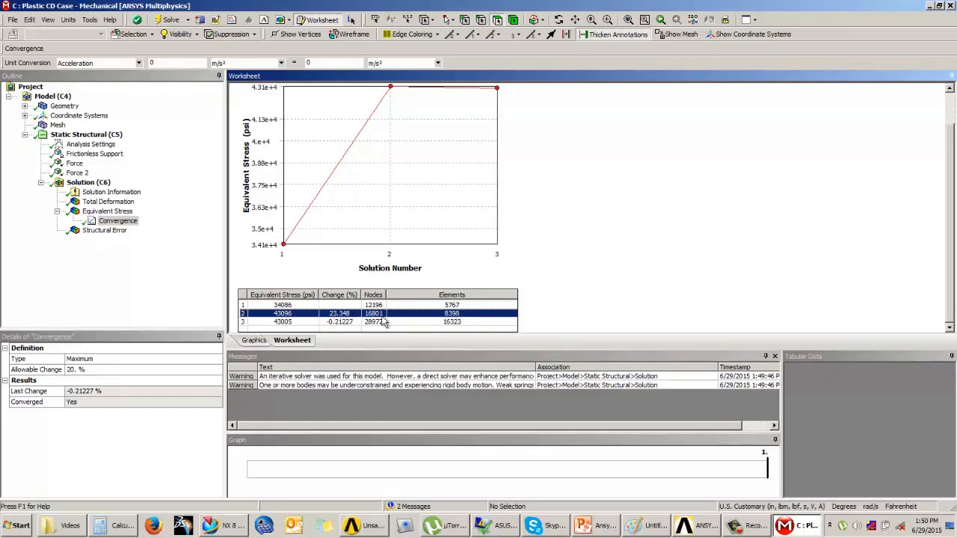
left_click(290, 323)
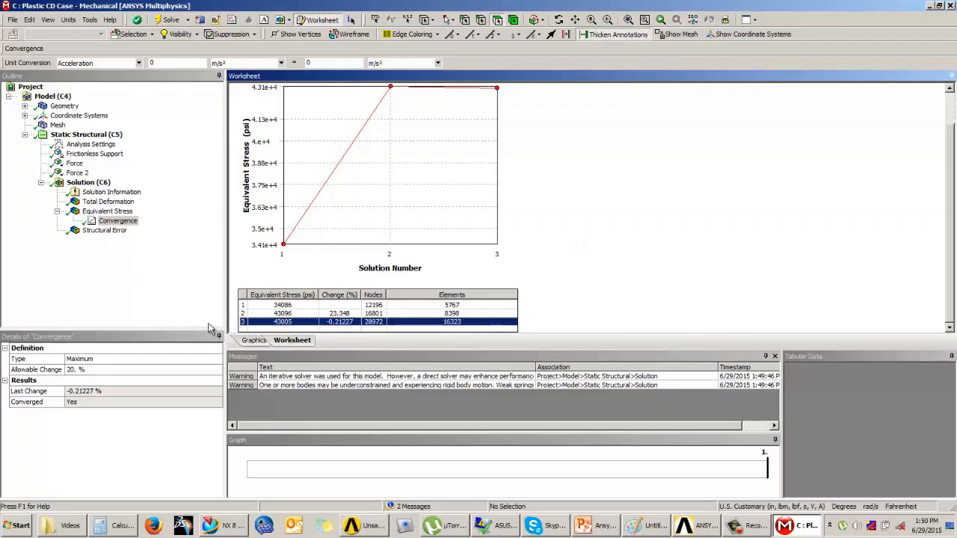
Display the Equivalent Stress result and zoom out and rotate to examine the stress distribution over the whole lid
left_click(107, 211)
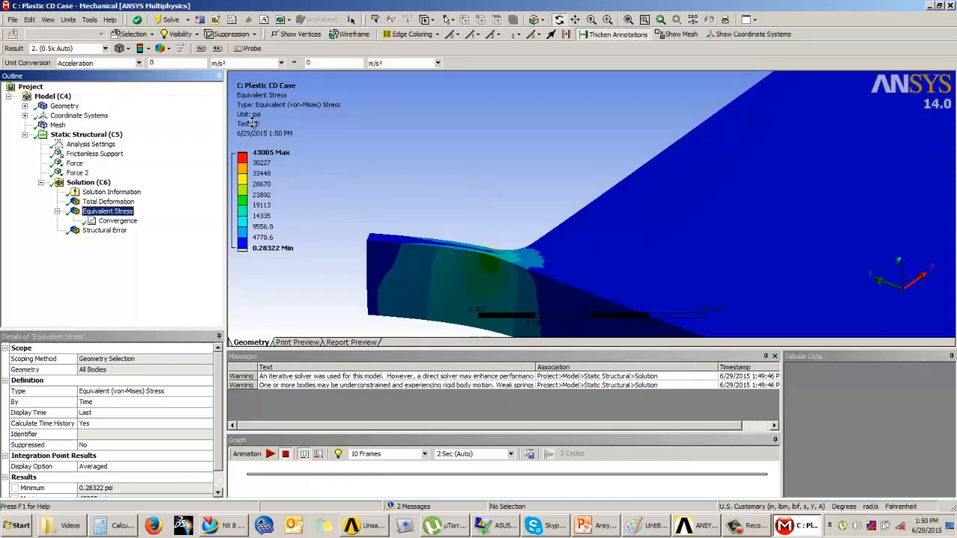
left_click(574, 176)
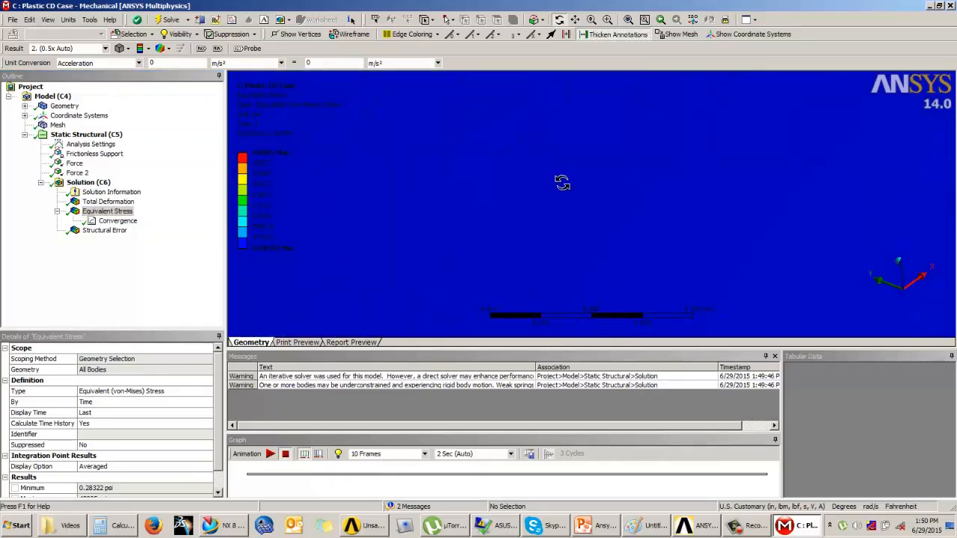
scroll(580, 186, "down", 5)
scroll(318, 193, "down", 4)
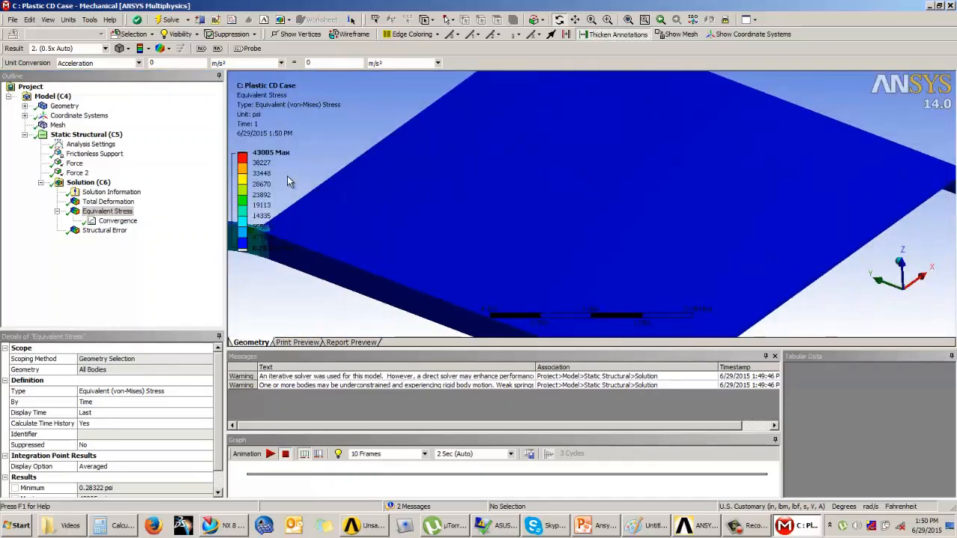
scroll(564, 197, "down", 4)
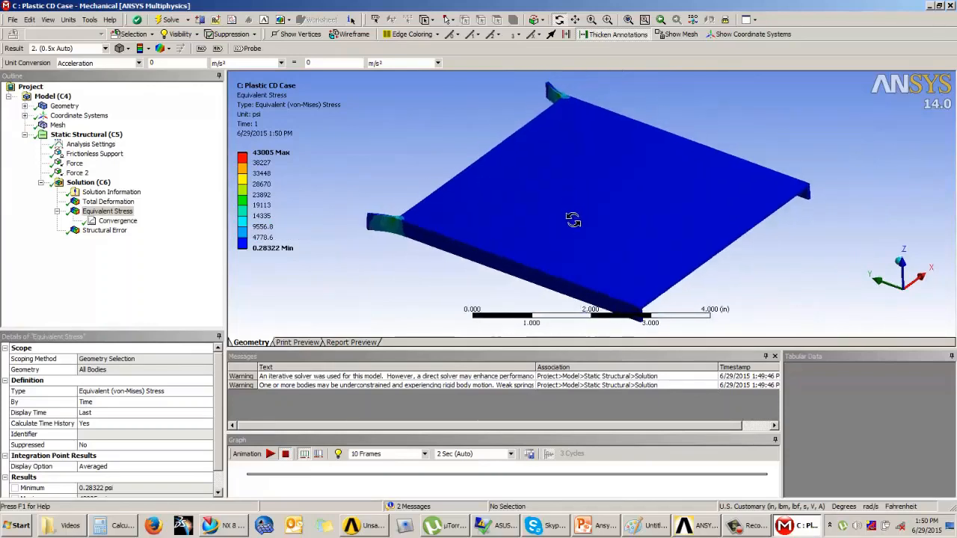
left_click_drag(572, 218, 609, 221)
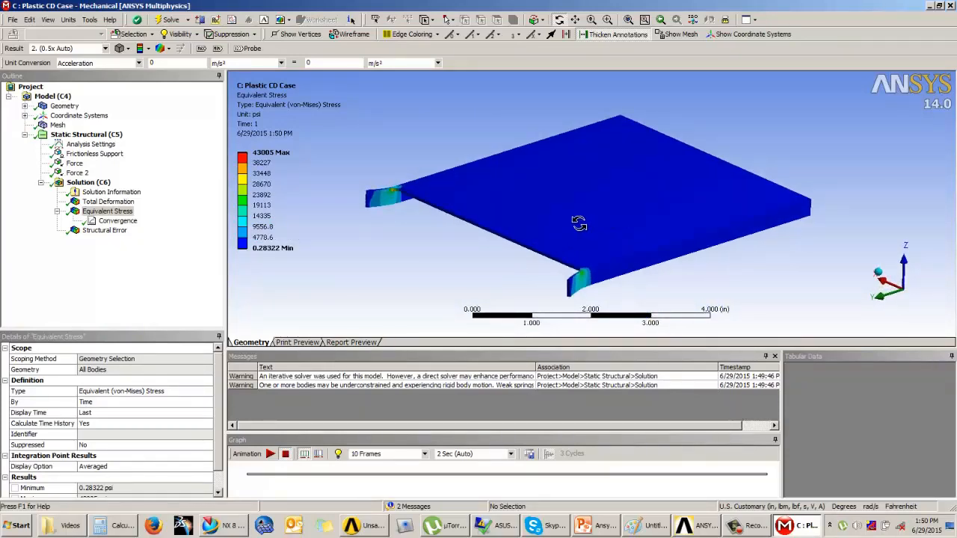
middle_click_drag(577, 220, 620, 175, "ctrl")
Switch to PowerPoint and page through the slide show on stress singularity, structural error and convergence, then leave the show
left_click(598, 525)
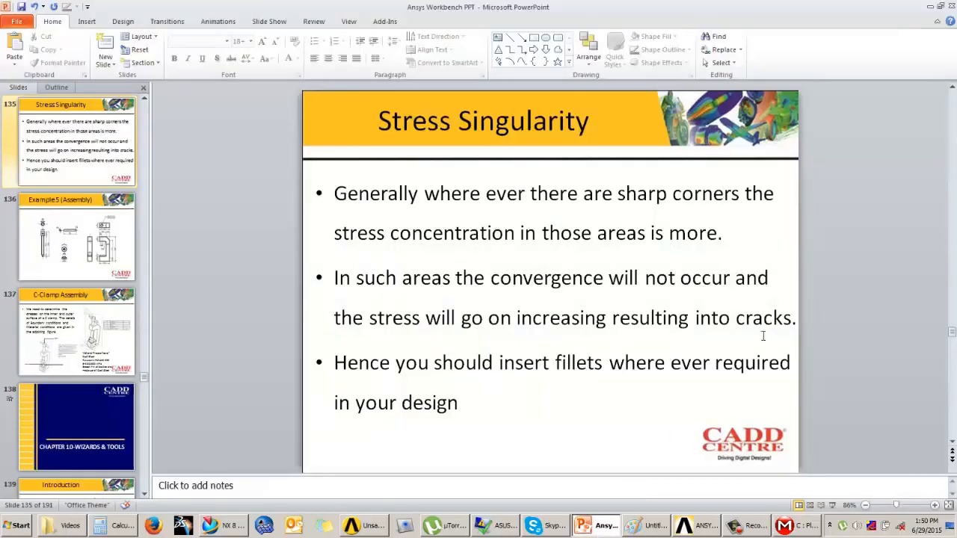
scroll(843, 333, "up", 2)
left_click(831, 506)
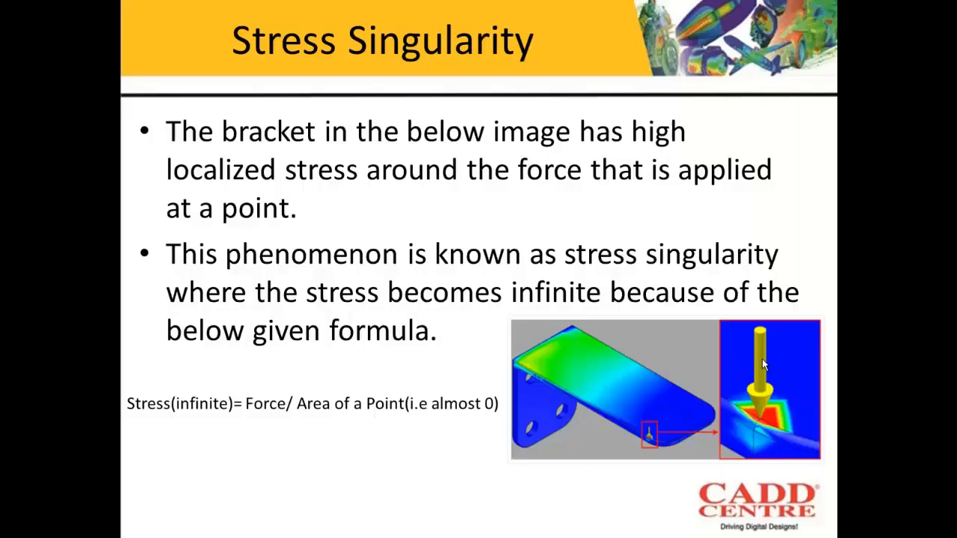
scroll(763, 359, "up", 3)
scroll(763, 362, "down", 2)
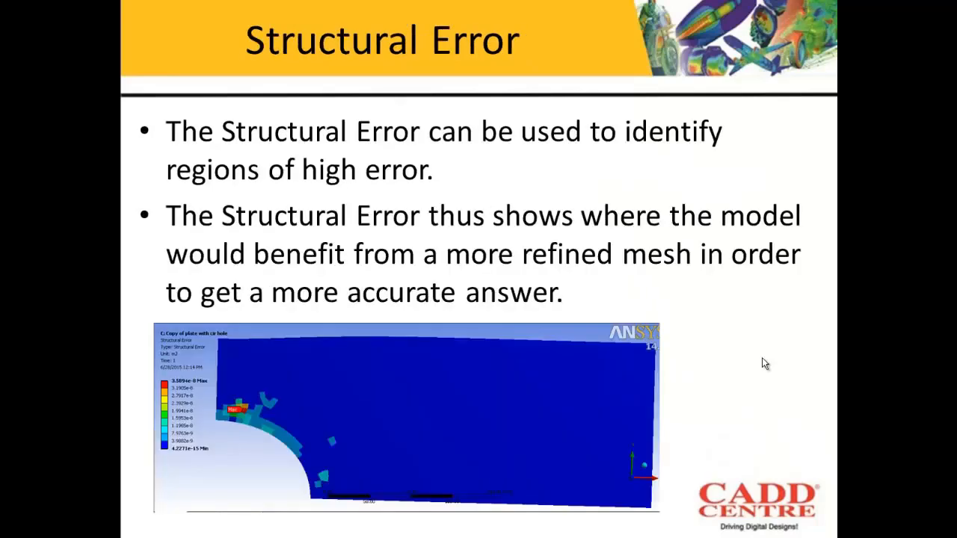
scroll(766, 362, "up", 1)
scroll(581, 146, "up", 2)
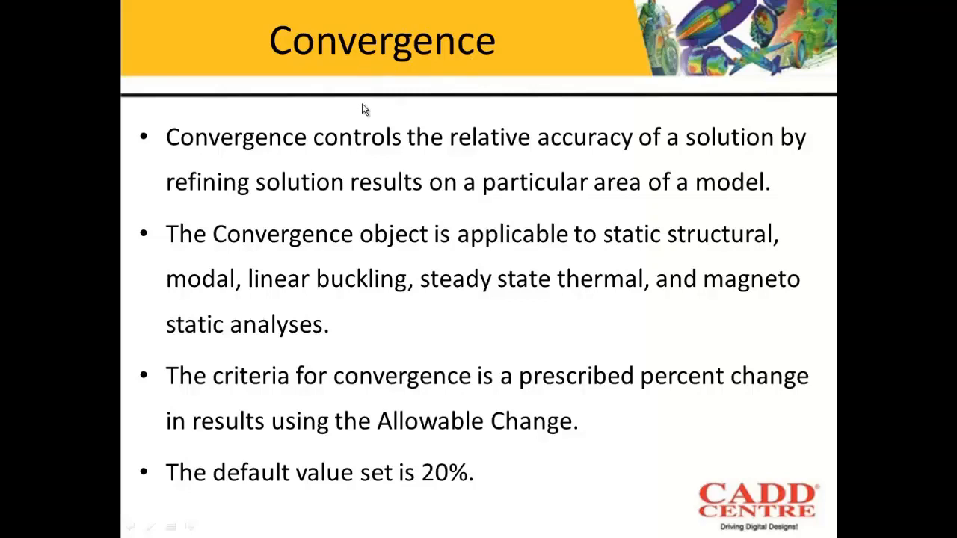
scroll(363, 100, "down", 1)
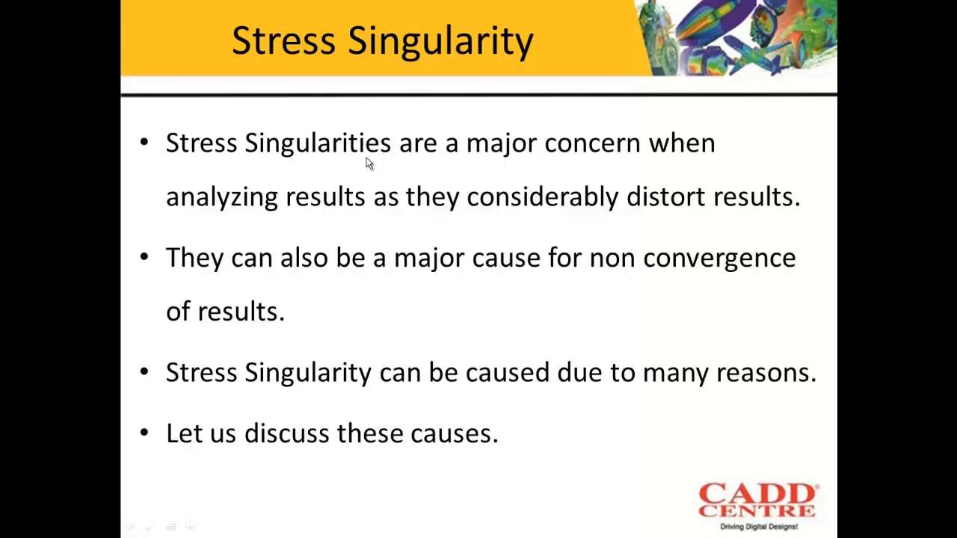
key("Escape")
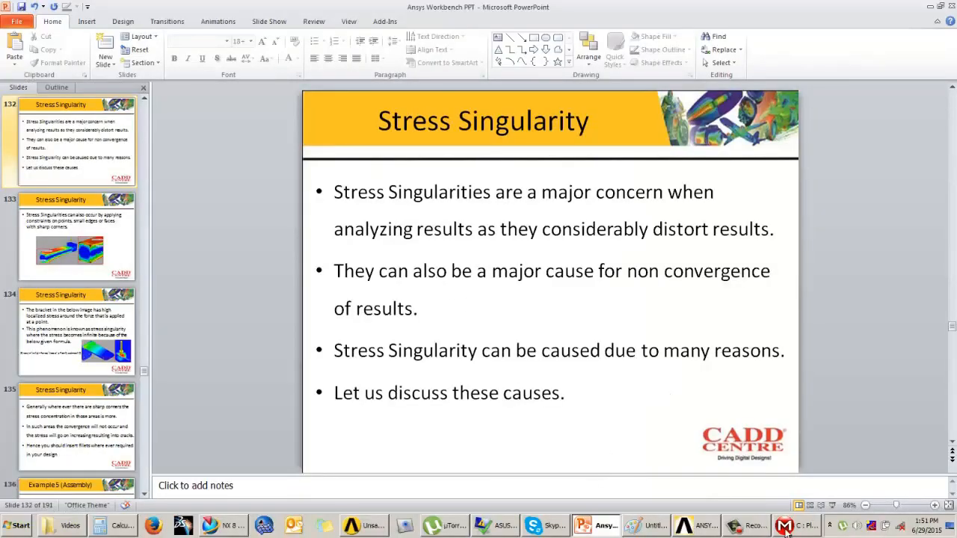